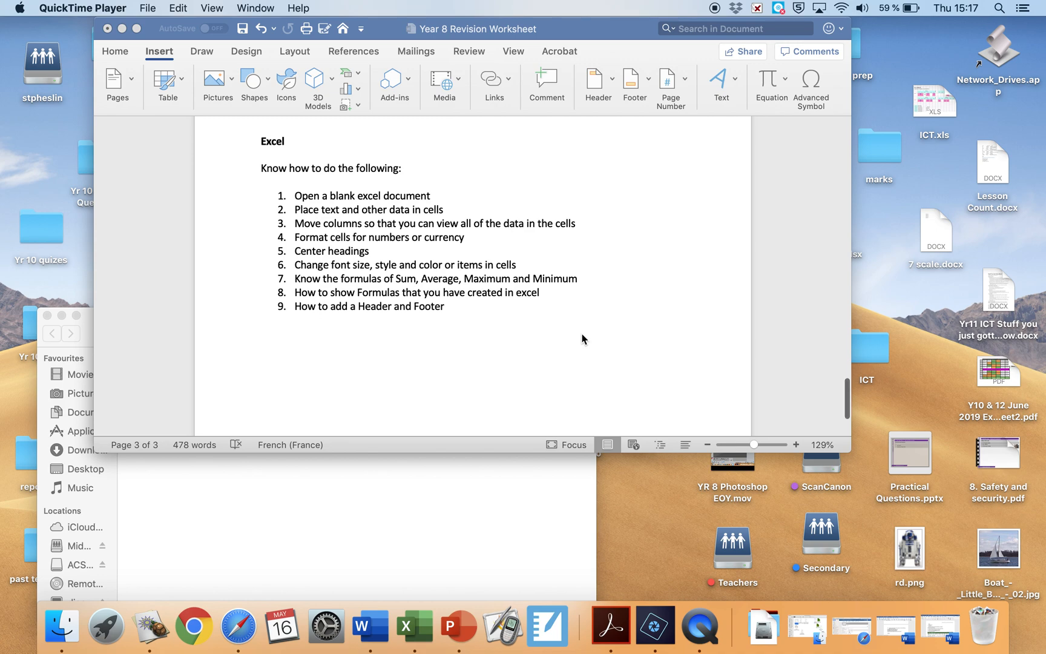
# - Switch to Microsoft Excel and create a new blank workbook, placing its window so the Word revision worksheet stays accessible
pyautogui.scroll(-1, 582, 339)
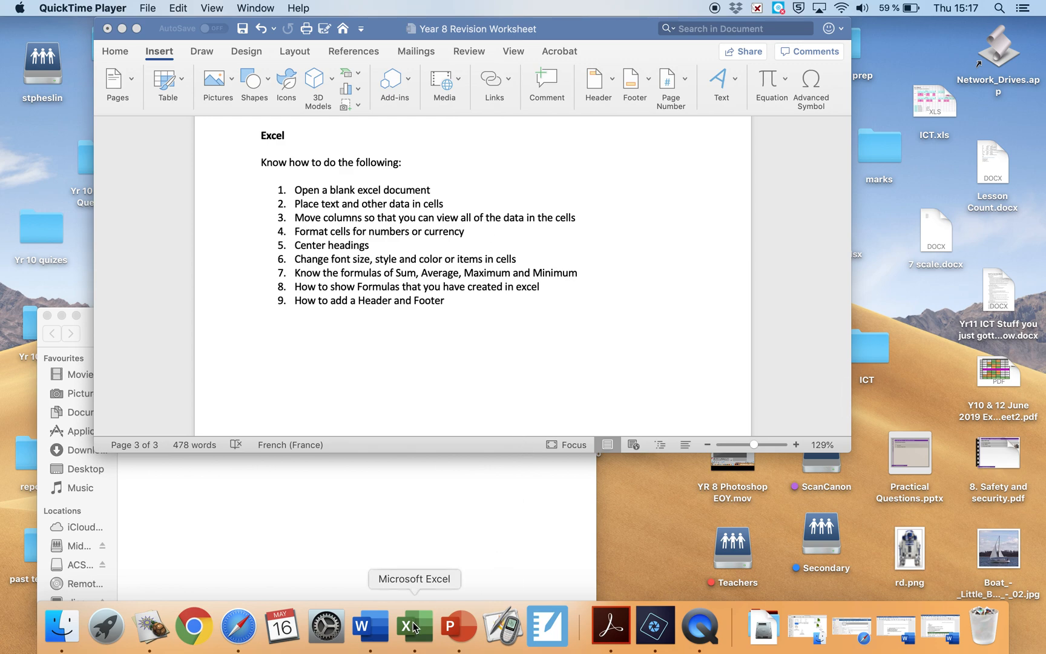
pyautogui.click(414, 627)
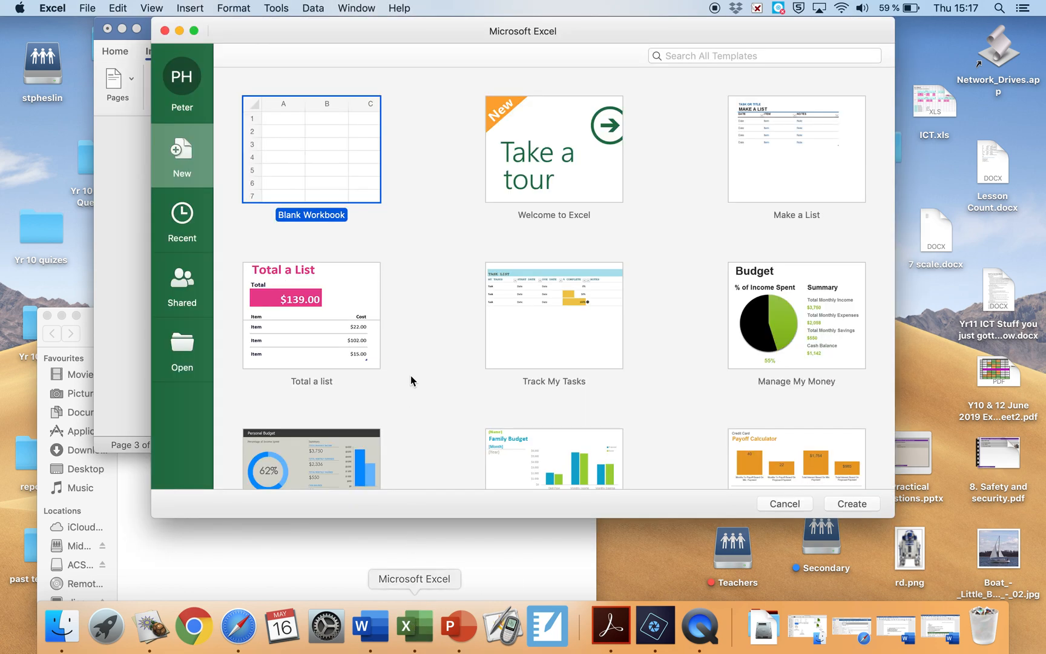
pyautogui.doubleClick(320, 138)
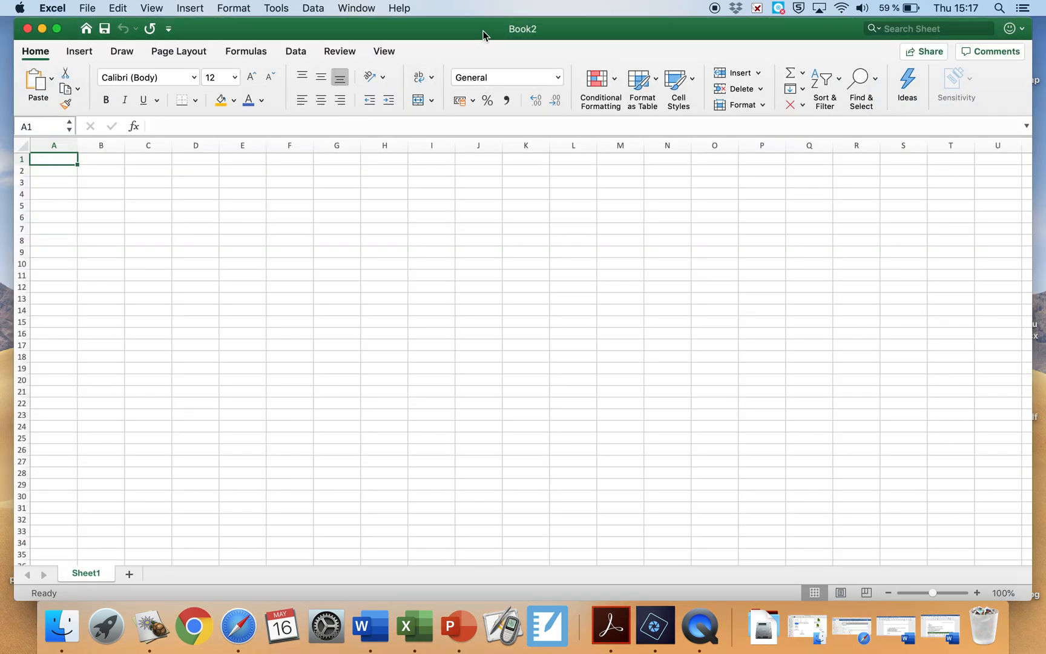
pyautogui.moveTo(483, 31); pyautogui.dragTo(618, 30)
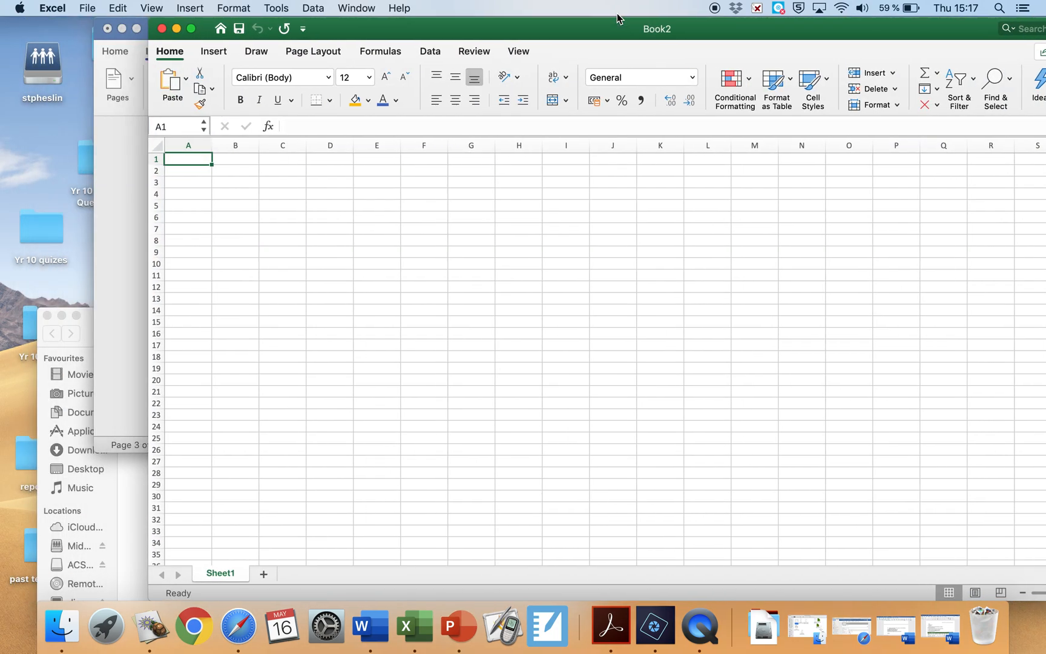
# - Save the new workbook to the Desktop as examprep.xlsx
pyautogui.click(87, 8)
pyautogui.click(129, 118)
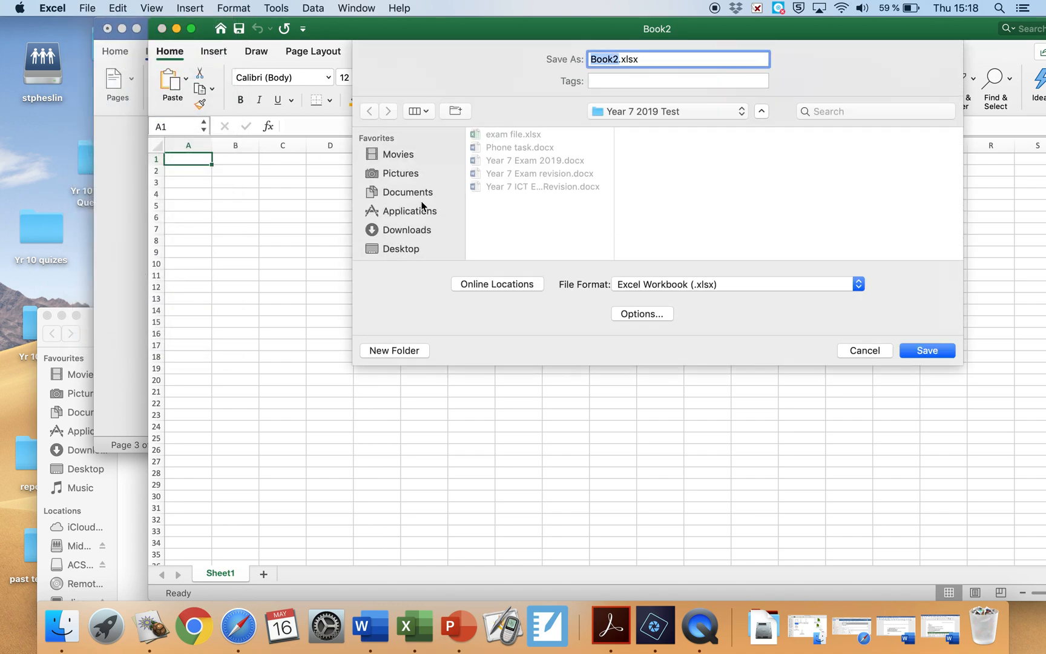
pyautogui.click(406, 244)
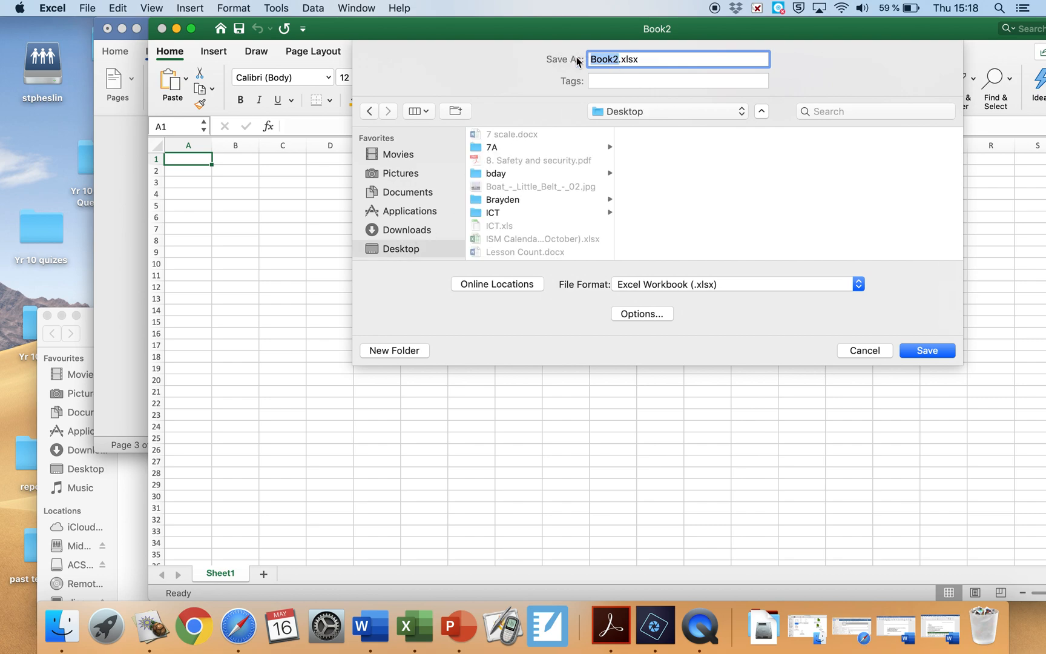
pyautogui.click(618, 57)
pyautogui.press('BackSpace')
pyautogui.press('BackSpace')
pyautogui.press('BackSpace')
pyautogui.press('BackSpace')
pyautogui.press('BackSpace')
pyautogui.write('e')
pyautogui.write('xta')
pyautogui.press('BackSpace')
pyautogui.press('BackSpace')
pyautogui.write('ampl')
pyautogui.write('ep')
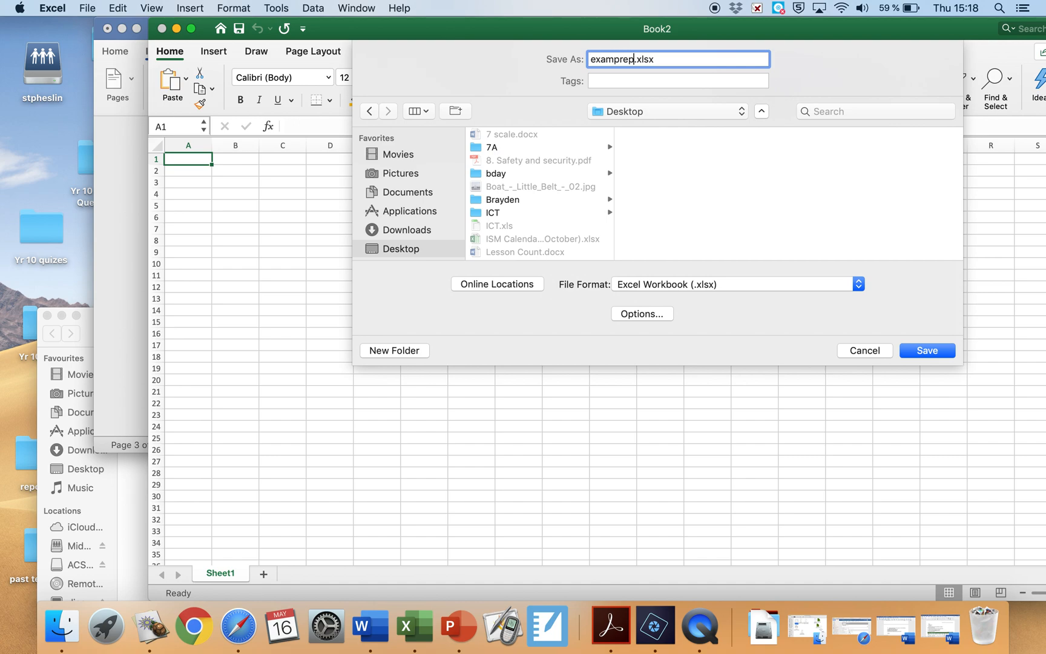
pyautogui.click(925, 352)
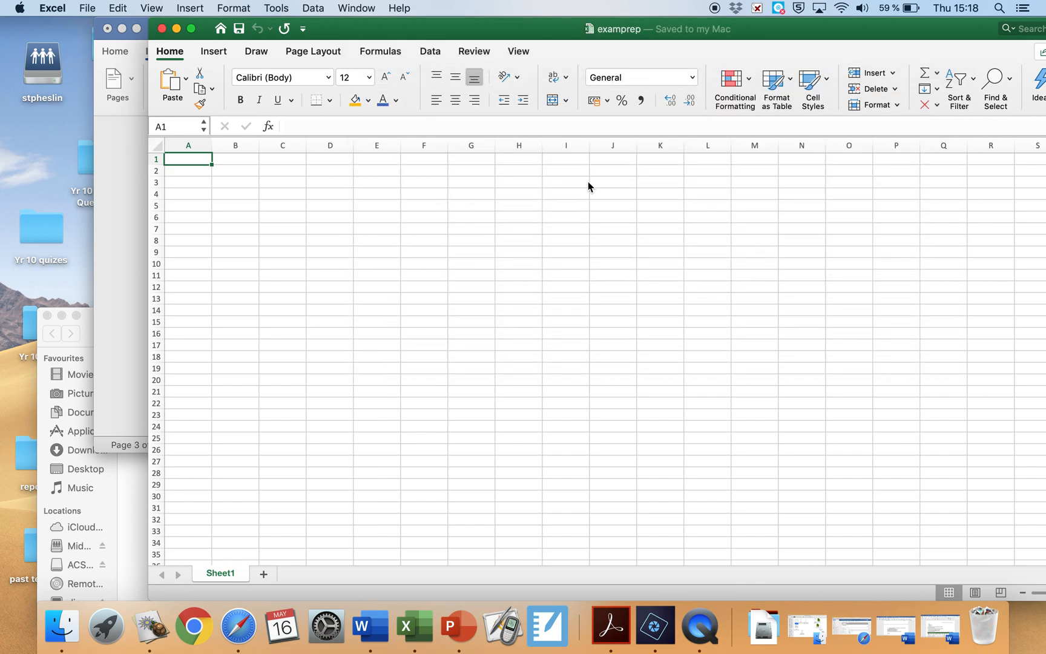
# - Consult the Excel checklist in the Word revision worksheet and enter the teacher's name in cell A1 of the examprep workbook
pyautogui.click(130, 229)
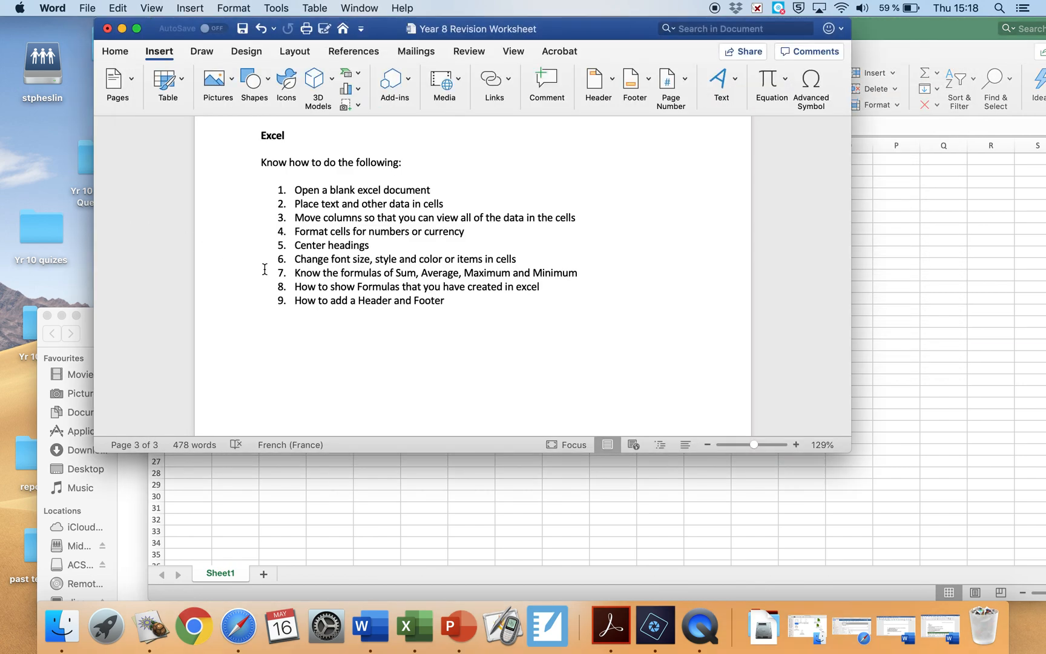
pyautogui.click(868, 269)
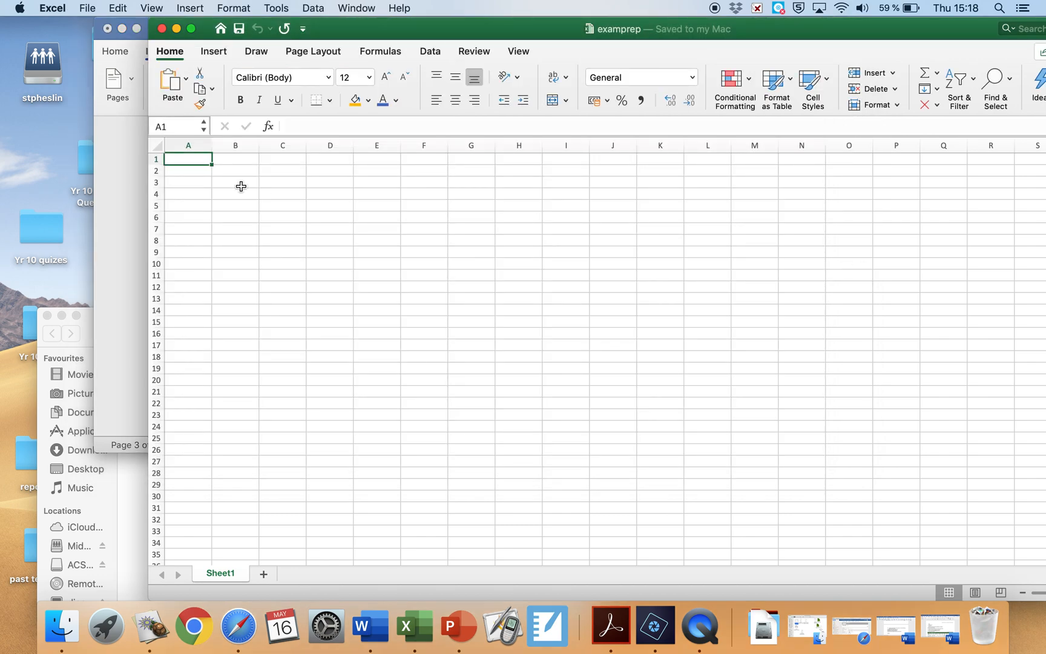
pyautogui.write('Mr. Heslin')
# - Enter apples, oranges and bananas in cells A4 to A6
pyautogui.click(198, 195)
pyautogui.write('apples')
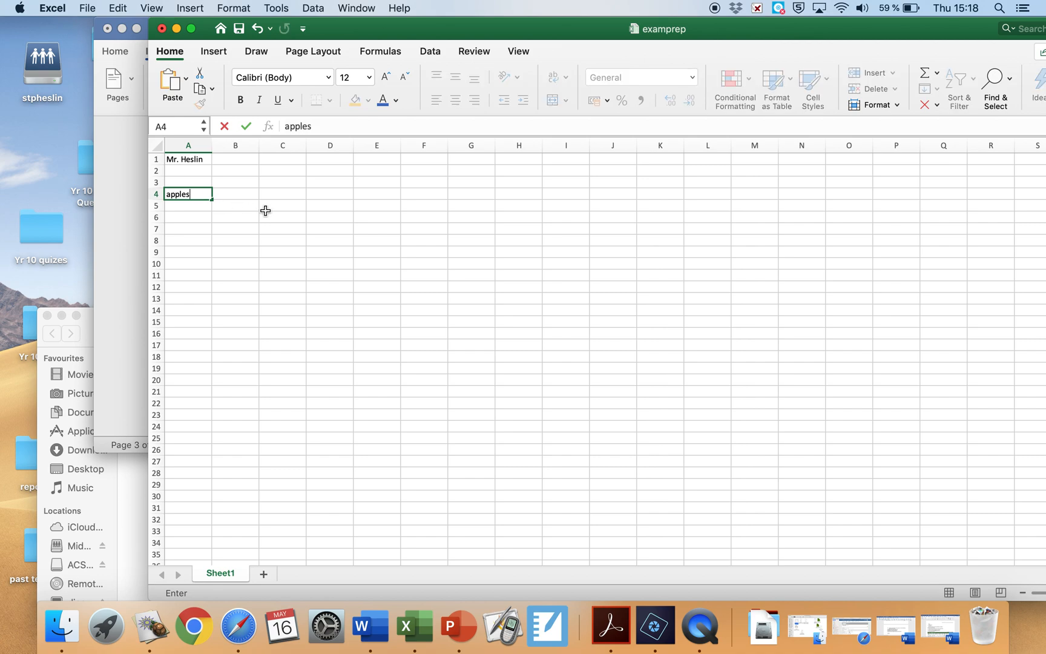
pyautogui.click(195, 205)
pyautogui.write('oranges')
pyautogui.click(189, 217)
pyautogui.write('bana')
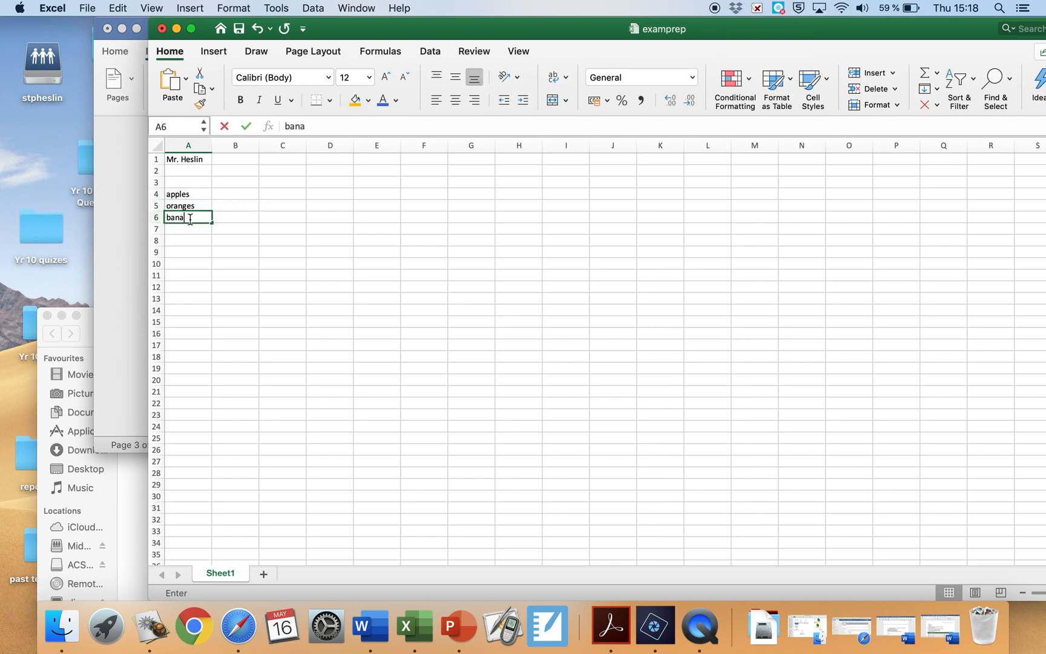
pyautogui.write('nas')
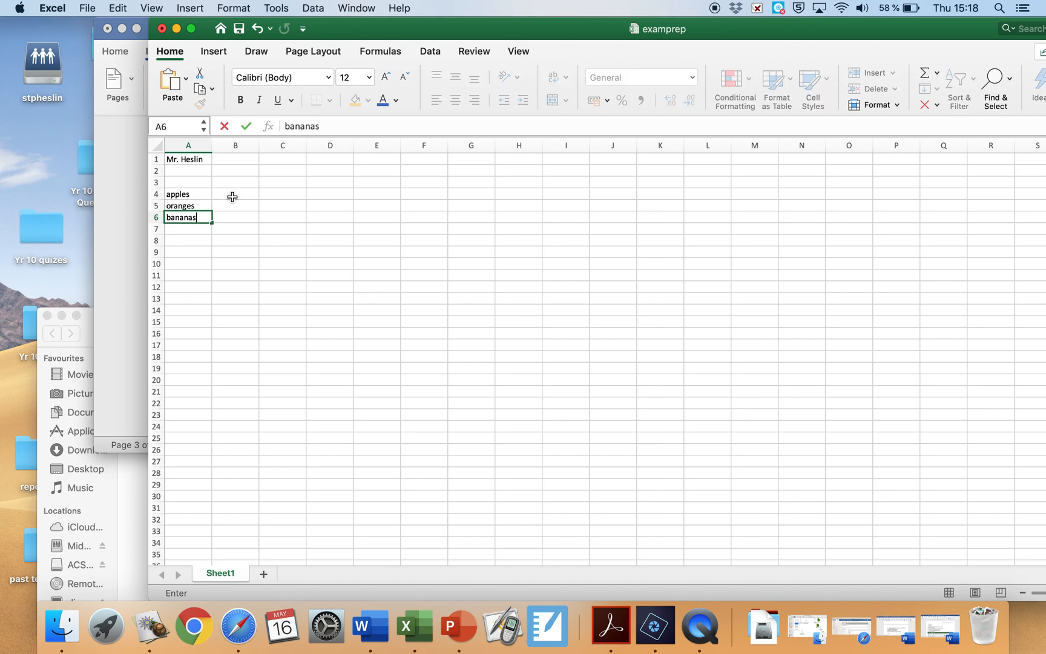
pyautogui.press('Return')
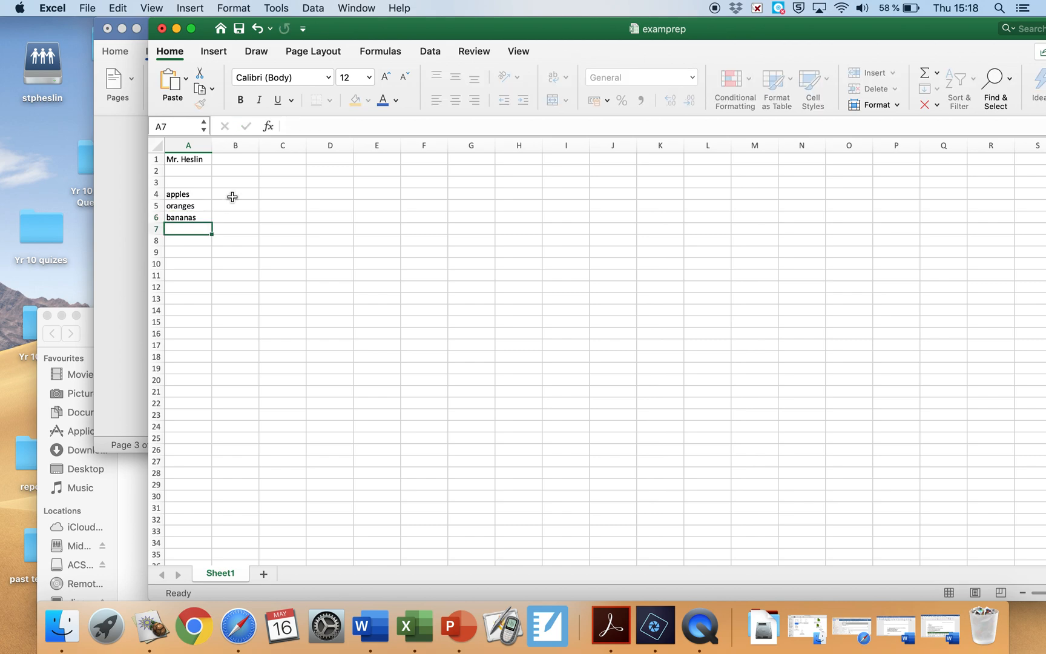
# - Enter the column headings item, amount and cost in cells A3, B3 and C3
pyautogui.click(208, 183)
pyautogui.write('itme')
pyautogui.press('BackSpace')
pyautogui.press('BackSpace')
pyautogui.write('el')
pyautogui.write('m')
pyautogui.click(246, 184)
pyautogui.write('cio')
pyautogui.press('BackSpace')
pyautogui.press('BackSpace')
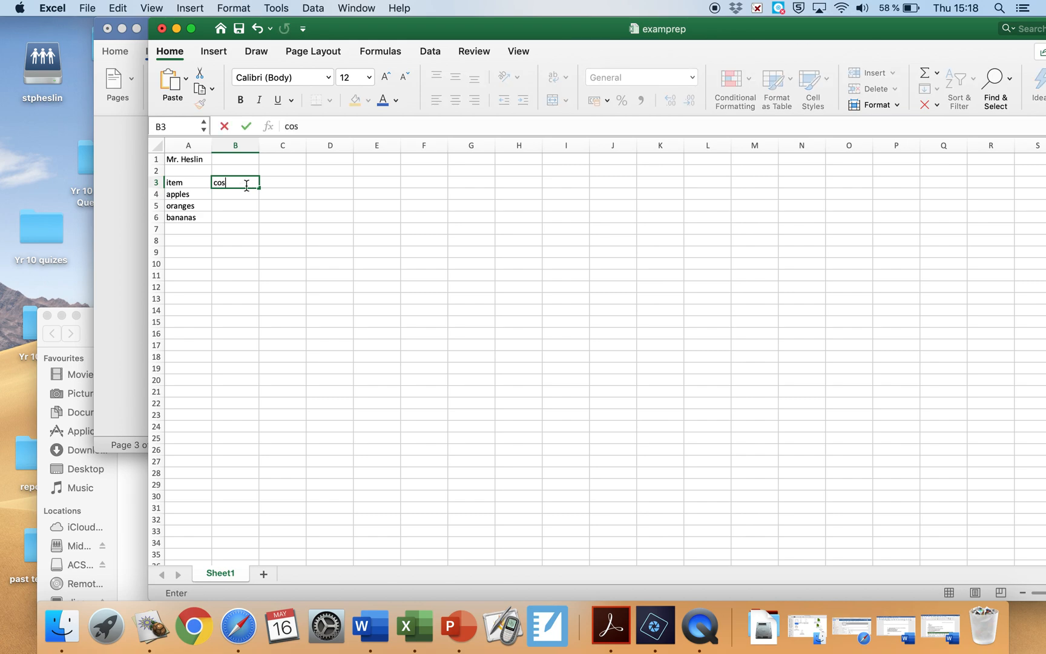
pyautogui.press('BackSpace')
pyautogui.press('BackSpace')
pyautogui.press('BackSpace')
pyautogui.write('amount')
pyautogui.click(288, 184)
pyautogui.write('cost')
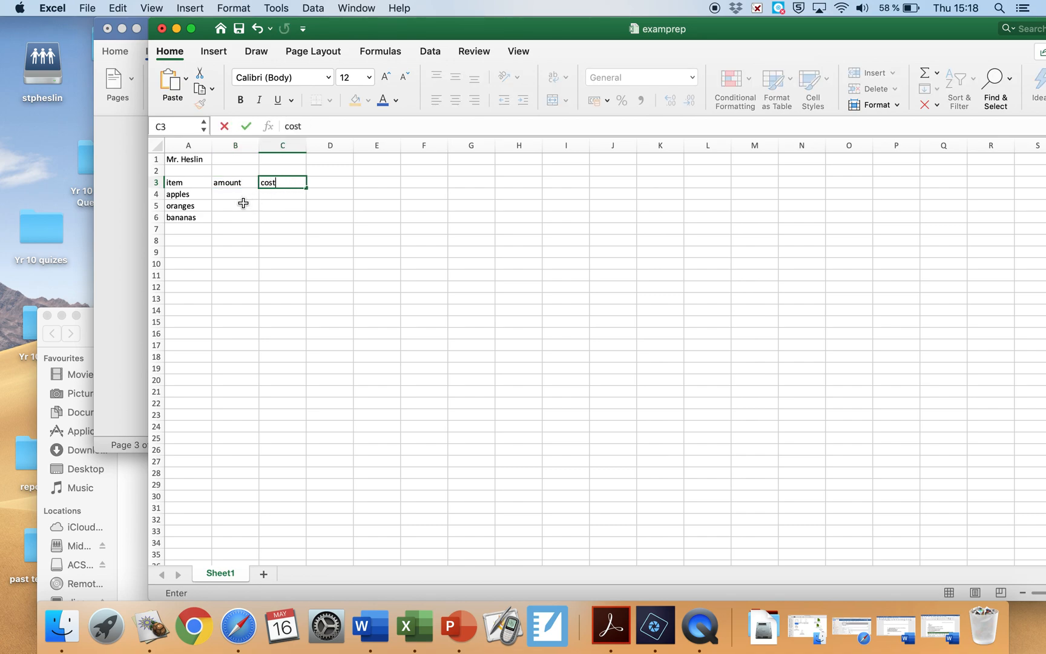
# - Enter the amounts 9, 6 and 7 for apples, oranges and bananas in cells B4 to B6
pyautogui.click(242, 195)
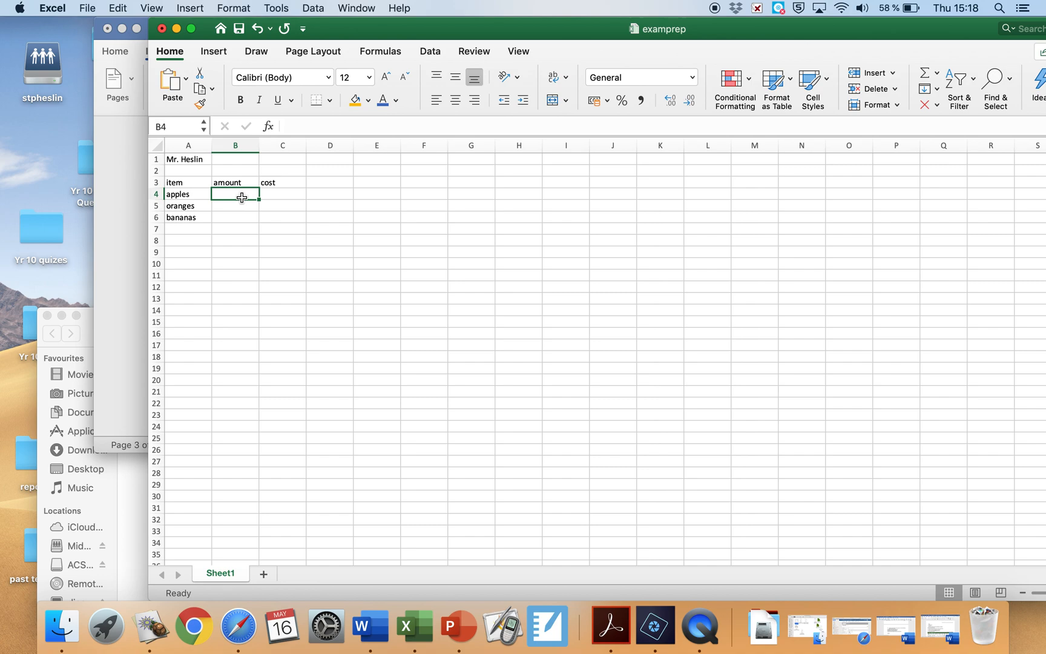
pyautogui.write('9')
pyautogui.press('Return')
pyautogui.write('6')
pyautogui.press('Return')
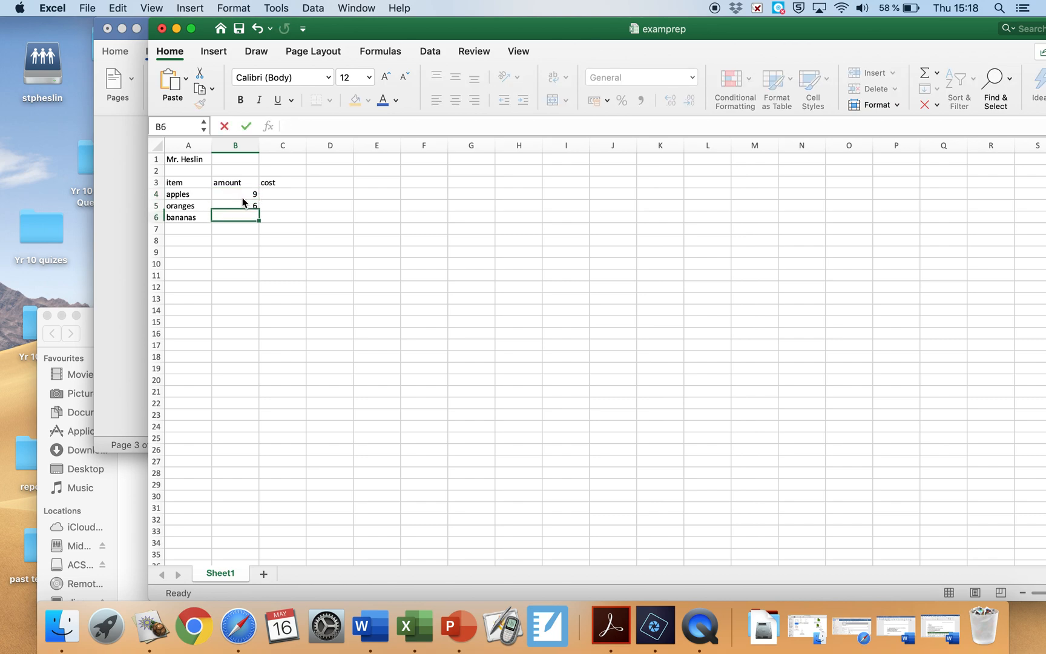
pyautogui.write('7')
# - Enter a cost of 3 for apples in cell C4
pyautogui.click(291, 195)
pyautogui.write('",')
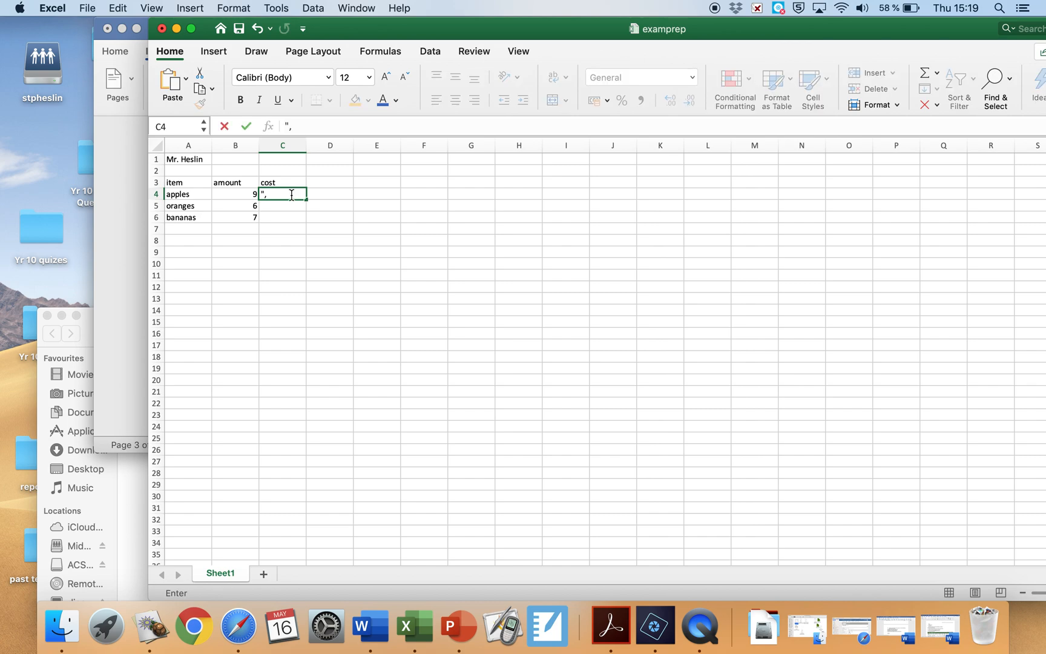
pyautogui.press('BackSpace')
pyautogui.press('BackSpace')
pyautogui.write('3,0')
pyautogui.press('Return')
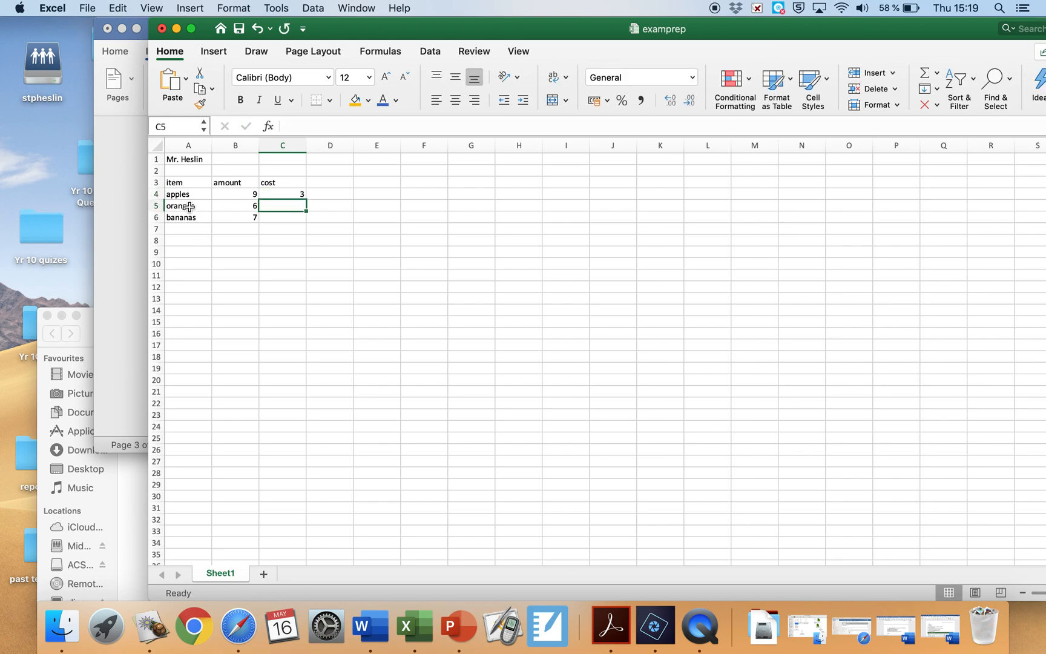
# - Check the Word checklist and resize column A in the workbook so its width just fits the name in A1
pyautogui.click(119, 216)
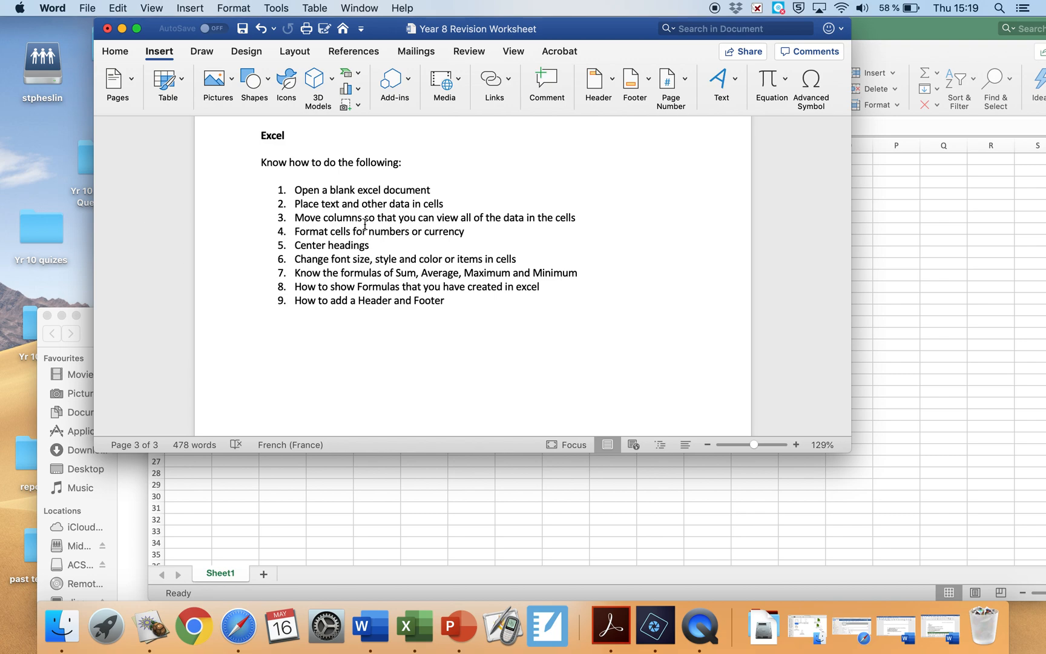
pyautogui.click(919, 233)
pyautogui.moveTo(212, 147); pyautogui.dragTo(179, 149)
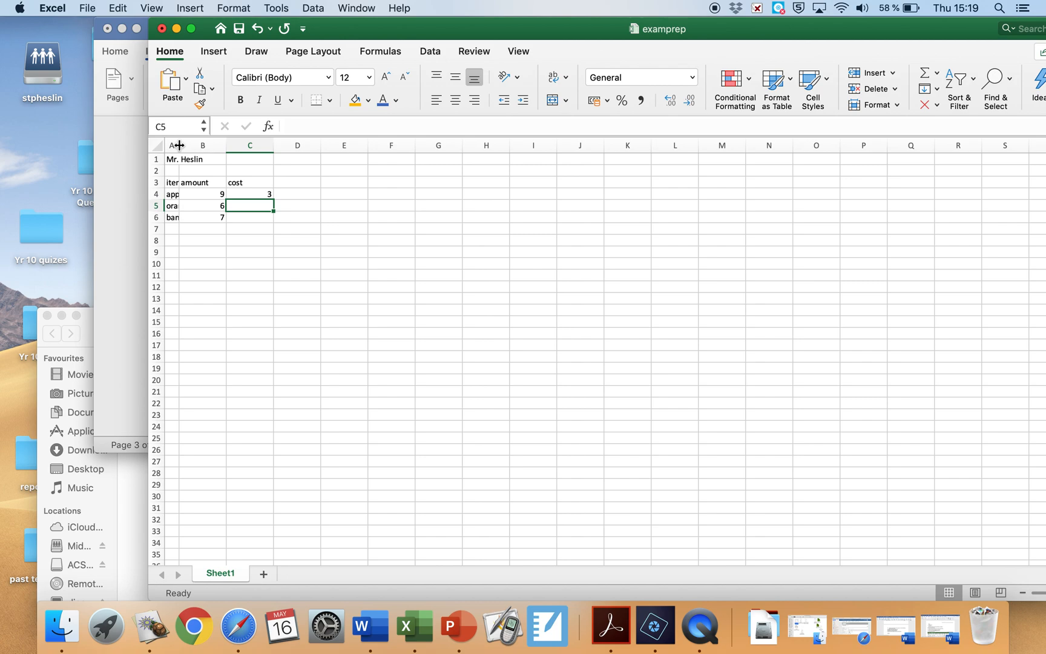
pyautogui.moveTo(179, 146); pyautogui.dragTo(259, 144)
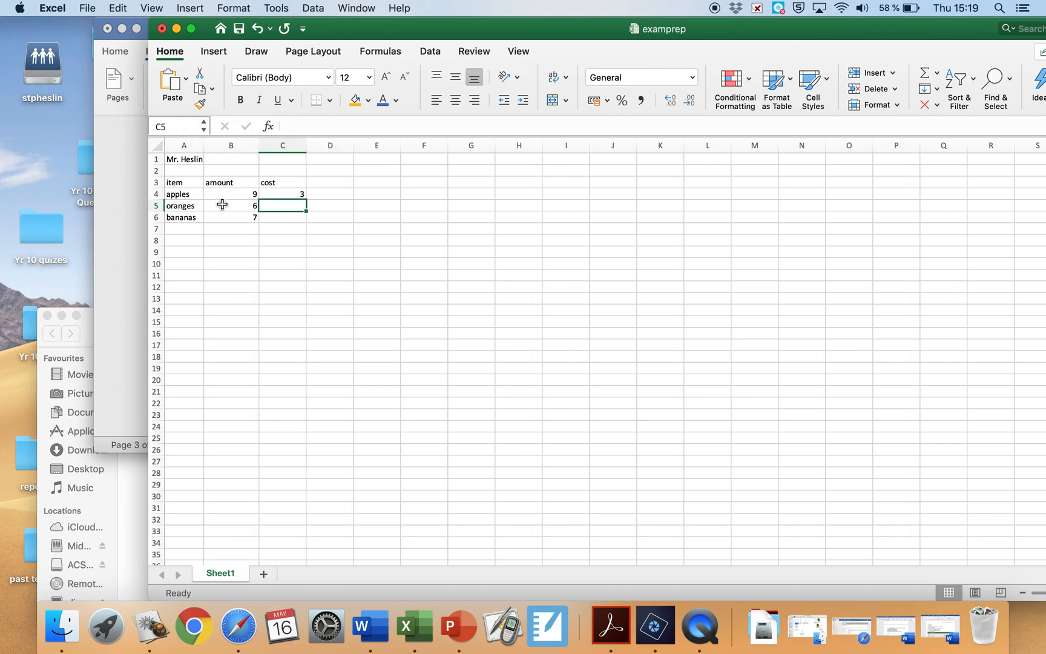
pyautogui.click(128, 273)
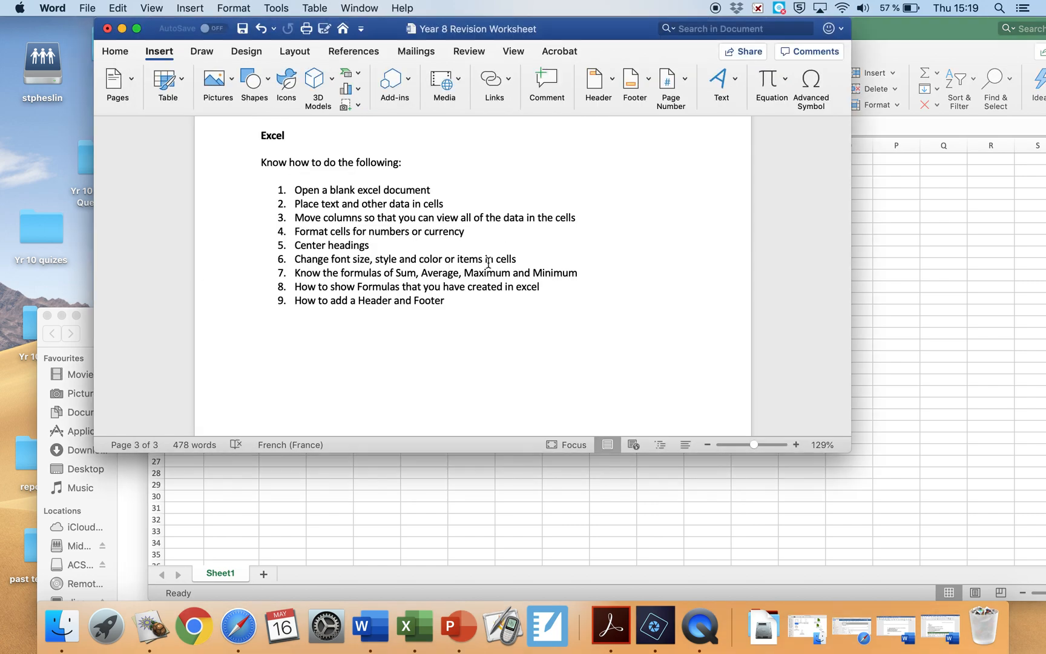
pyautogui.click(938, 251)
pyautogui.click(243, 194)
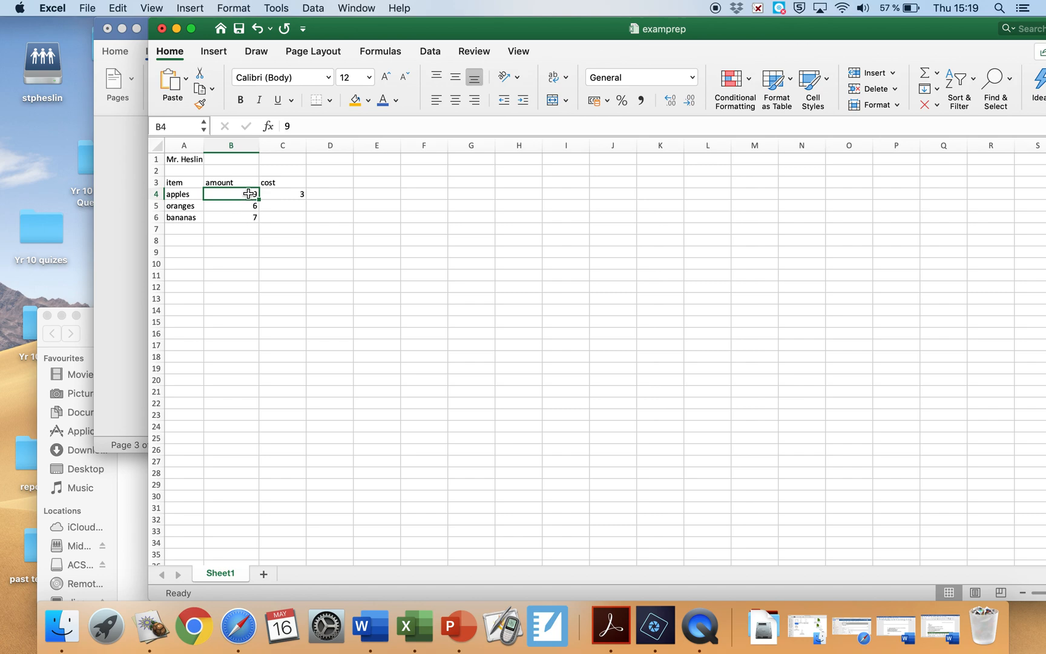
pyautogui.moveTo(248, 194); pyautogui.dragTo(248, 217)
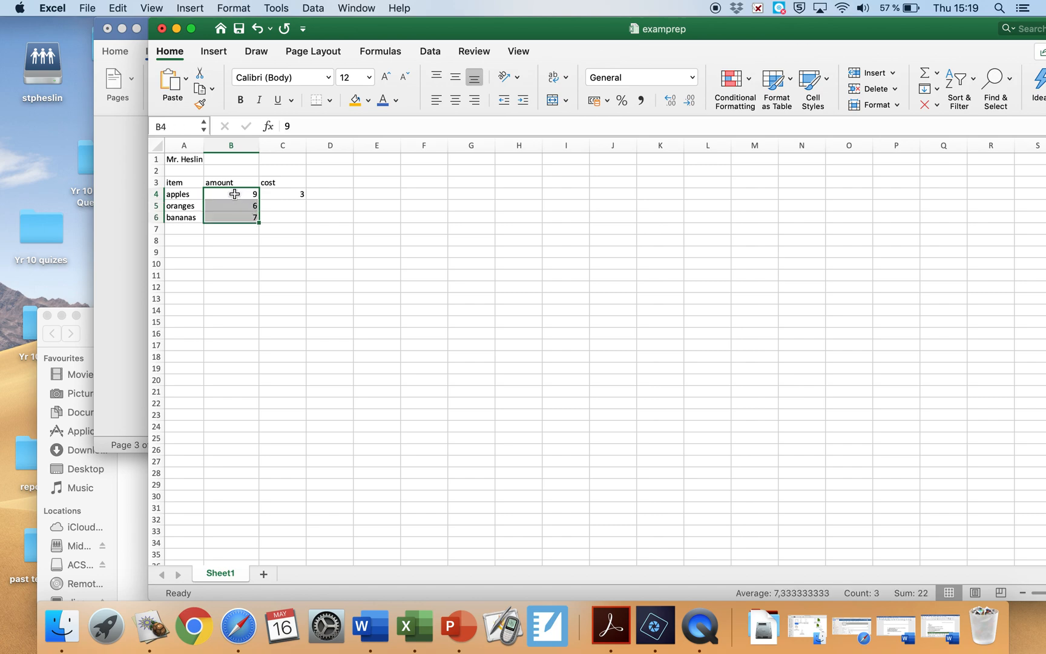
pyautogui.rightClick(235, 196)
pyautogui.click(234, 195)
pyautogui.doubleClick(234, 195)
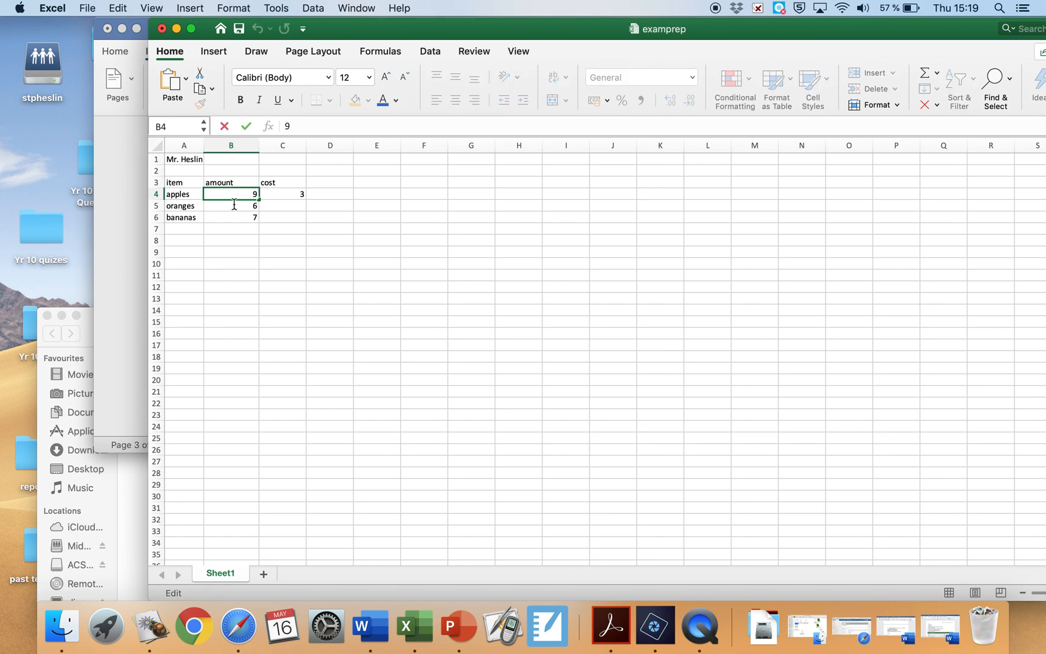
pyautogui.click(234, 207)
# - Format the amounts in B4:B6 with the Number category and 0 decimal places
pyautogui.moveTo(232, 196); pyautogui.dragTo(234, 219)
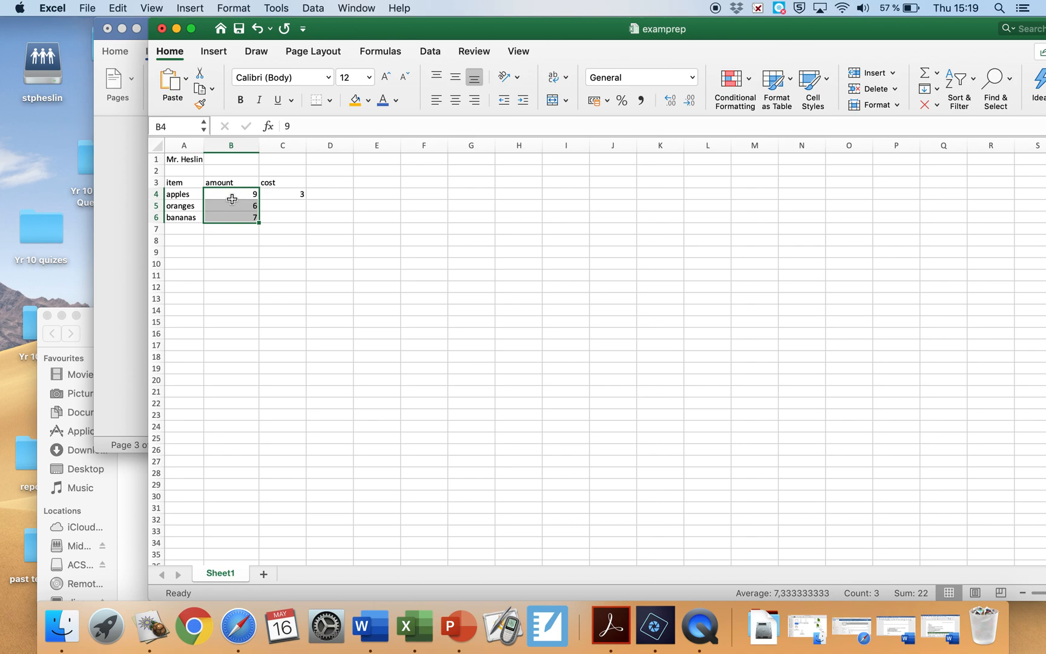
pyautogui.rightClick(232, 200)
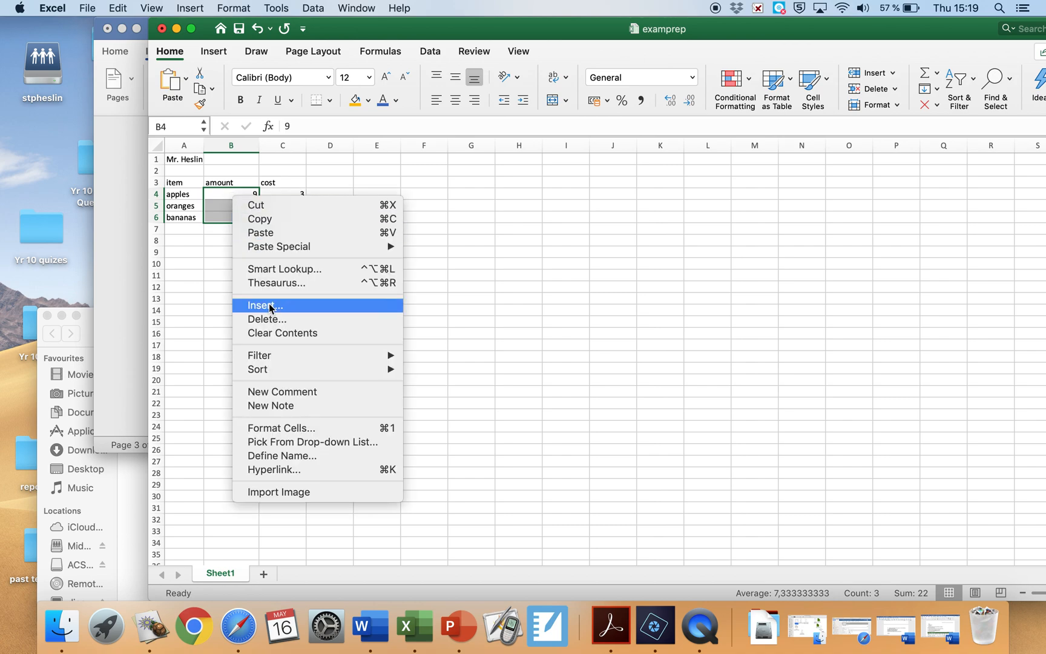
pyautogui.click(284, 427)
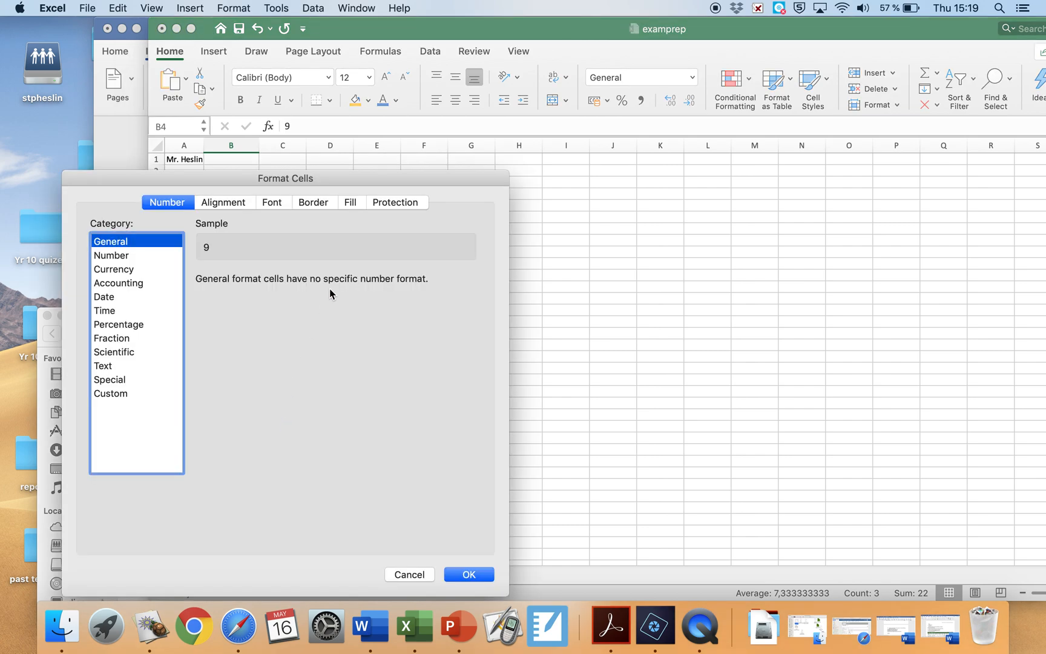
pyautogui.click(117, 256)
pyautogui.moveTo(129, 183); pyautogui.dragTo(429, 131)
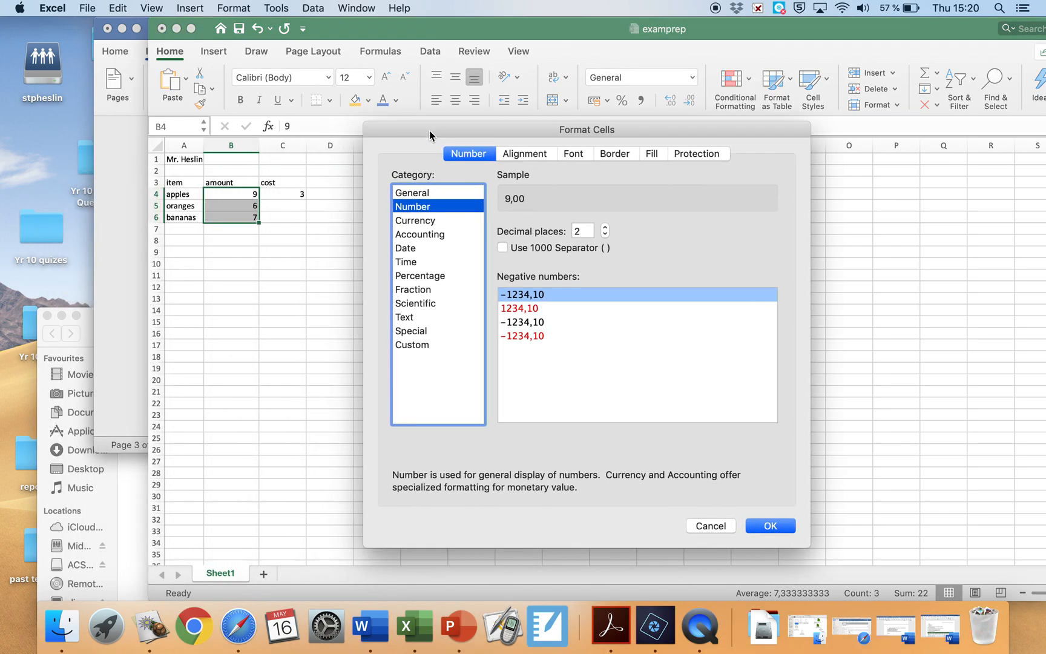
pyautogui.click(605, 228)
pyautogui.click(606, 234)
pyautogui.click(605, 234)
pyautogui.click(606, 234)
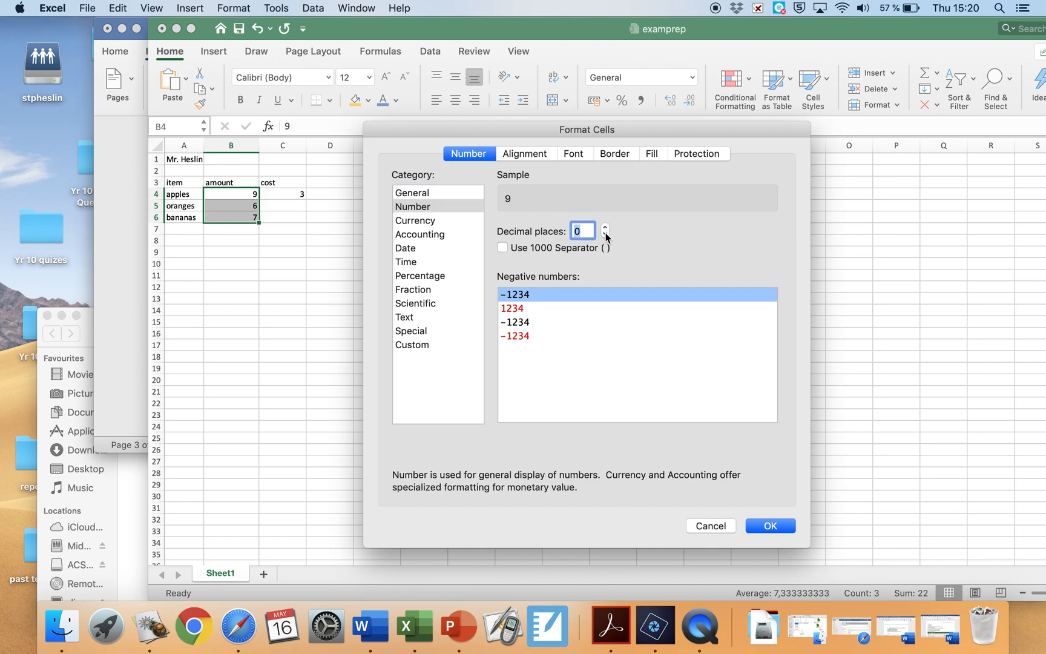
pyautogui.click(767, 526)
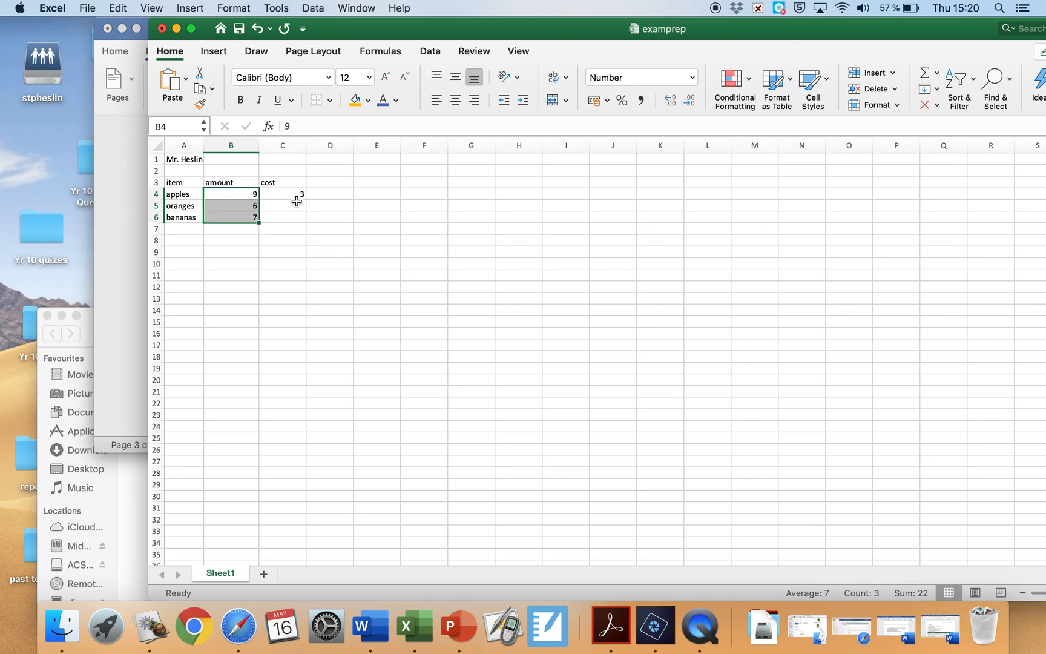
# - Format the cost cells C4:C6 with the Currency category, 2 decimal places and the € symbol
pyautogui.doubleClick(294, 195)
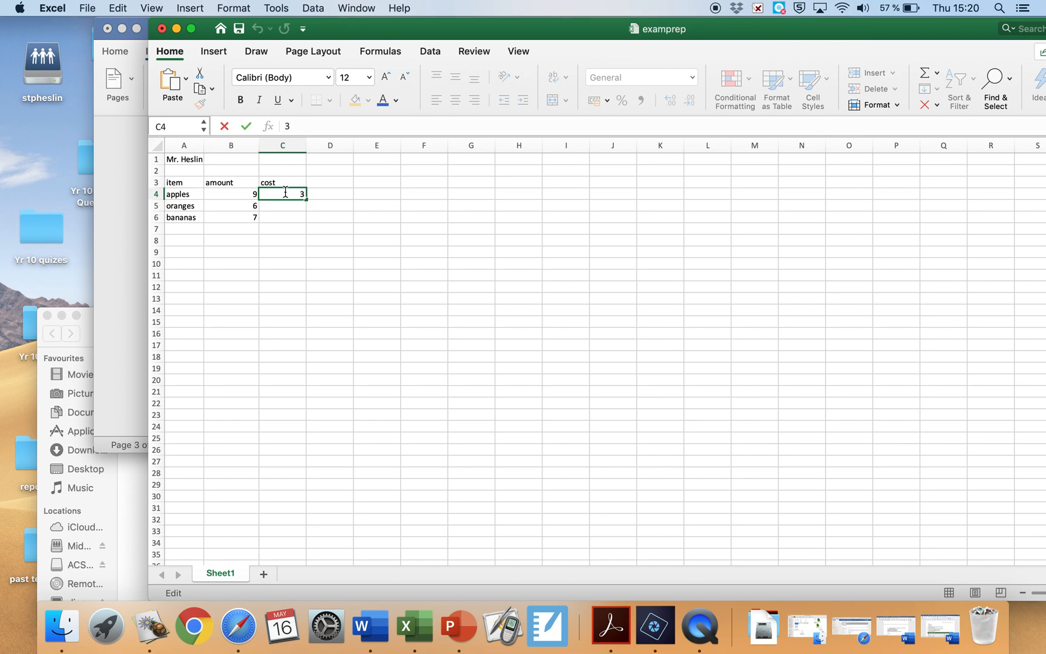
pyautogui.click(286, 216)
pyautogui.moveTo(285, 217); pyautogui.dragTo(285, 193)
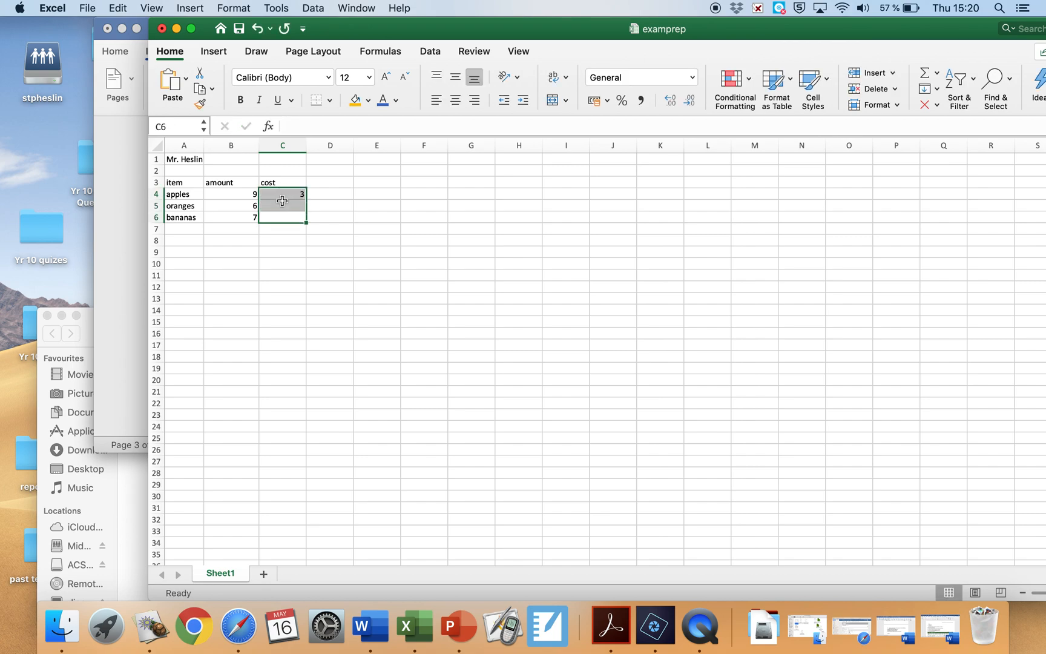
pyautogui.rightClick(282, 202)
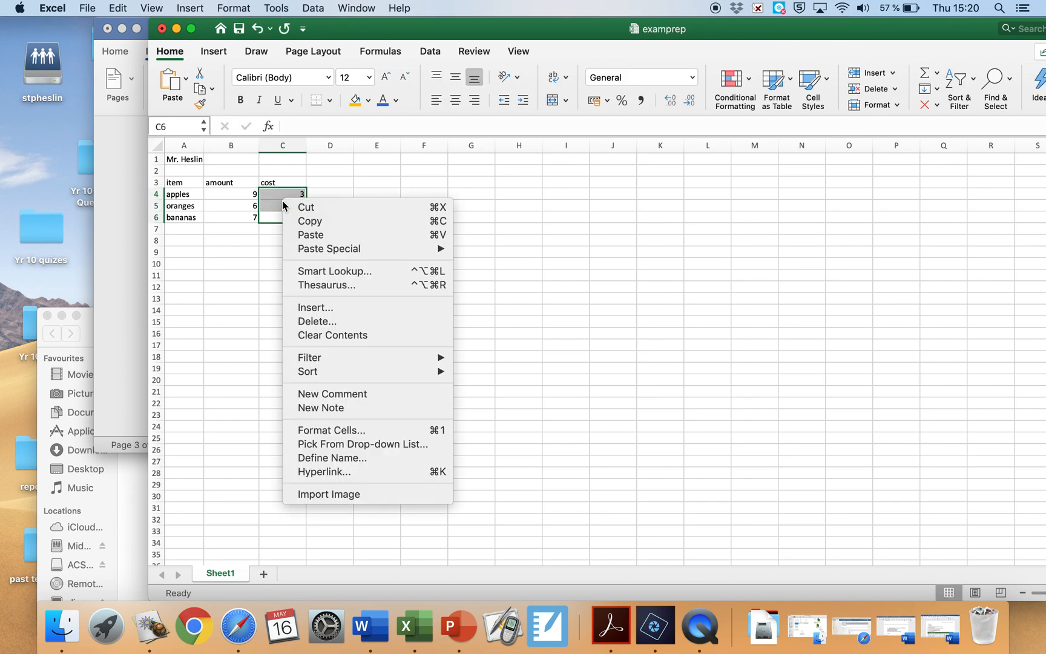
pyautogui.click(338, 433)
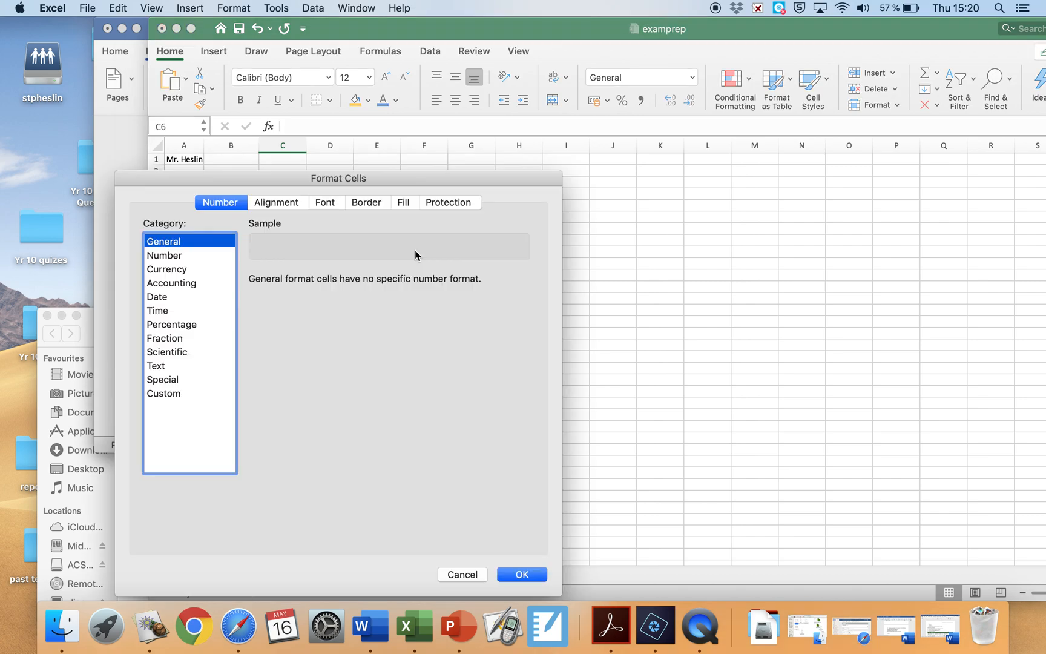
pyautogui.click(183, 270)
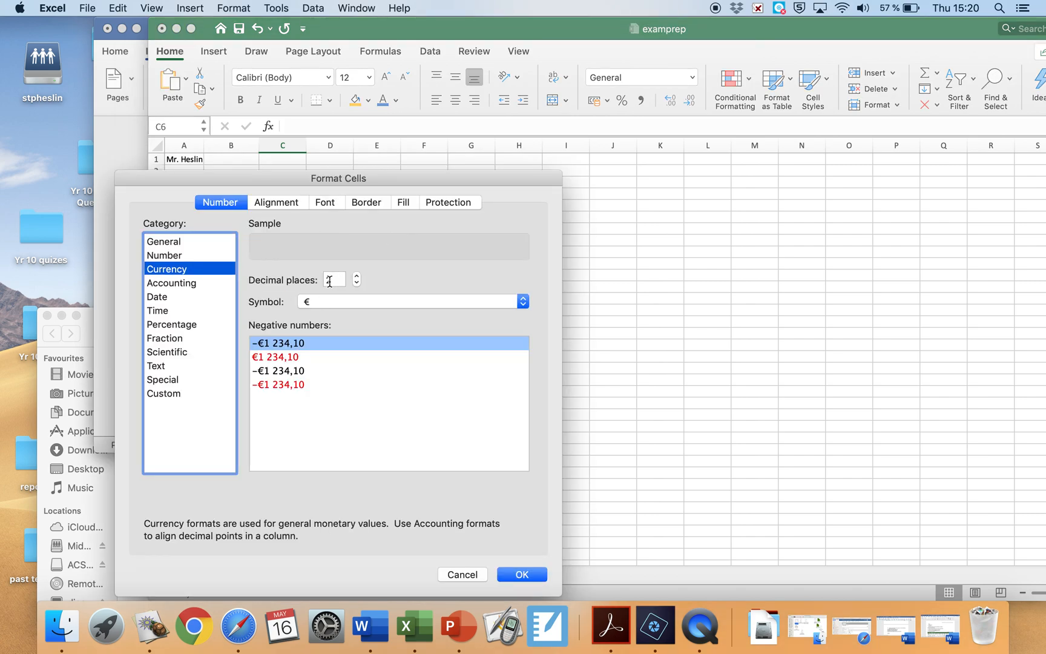
pyautogui.click(525, 306)
pyautogui.click(525, 305)
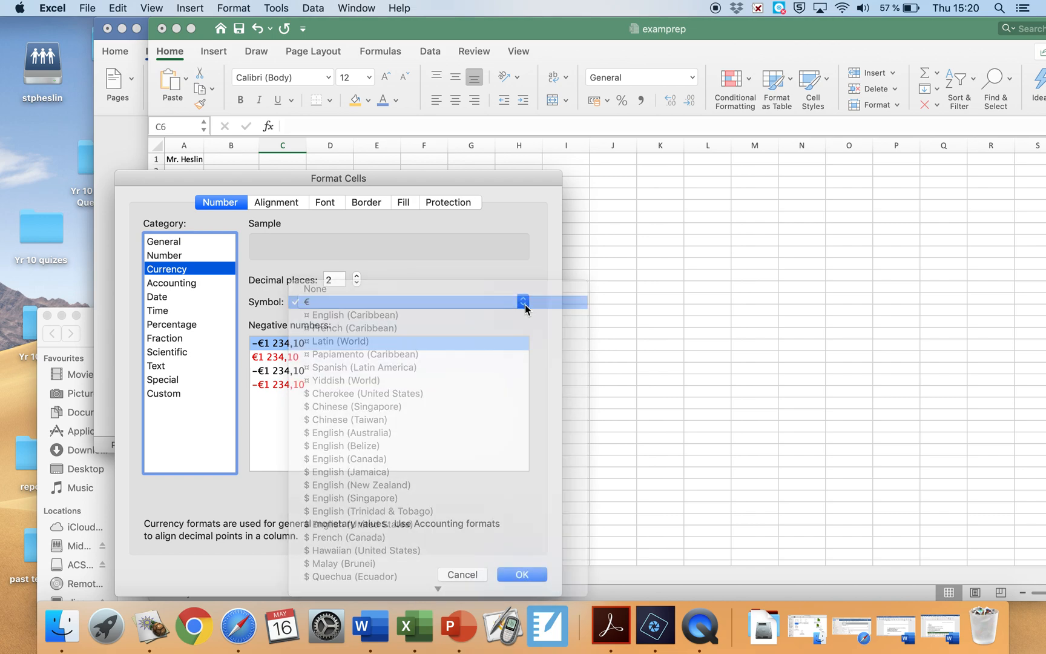
pyautogui.click(525, 305)
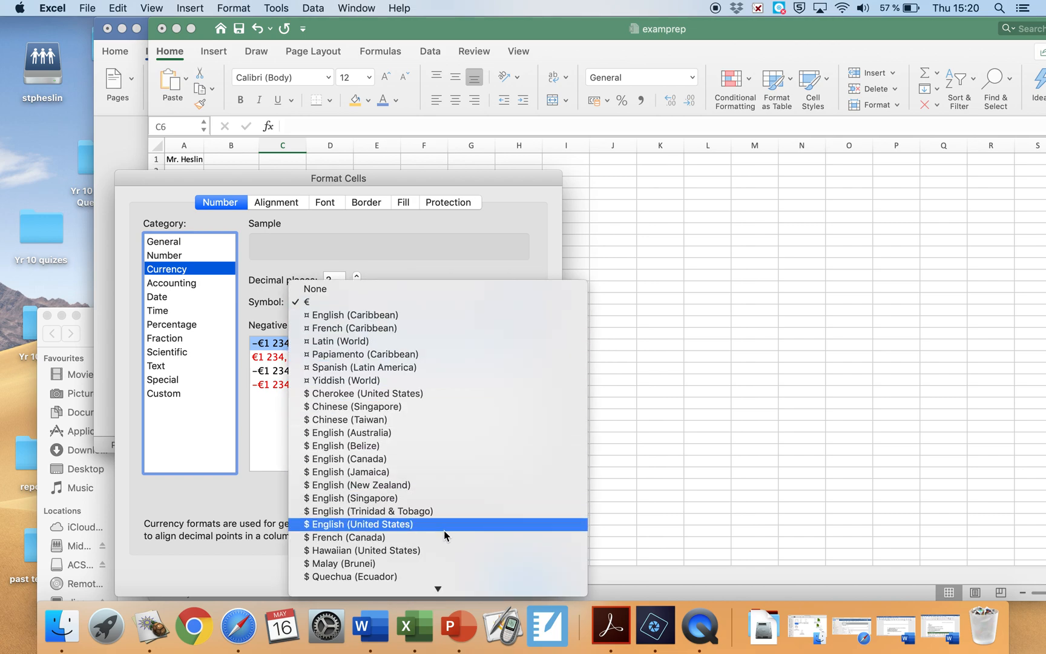
pyautogui.click(406, 306)
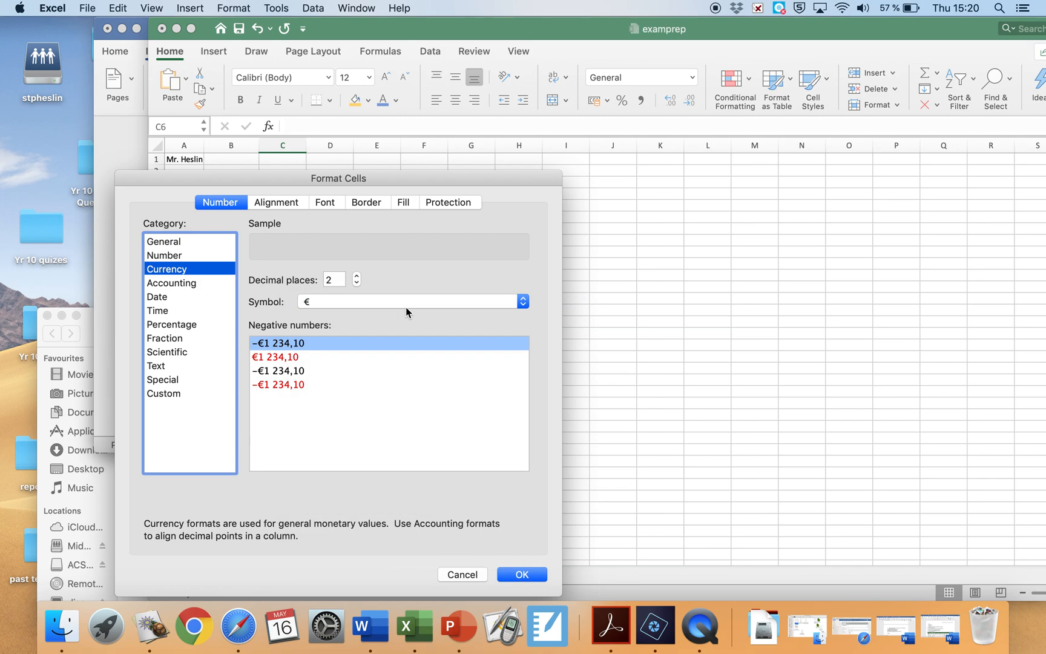
pyautogui.click(525, 575)
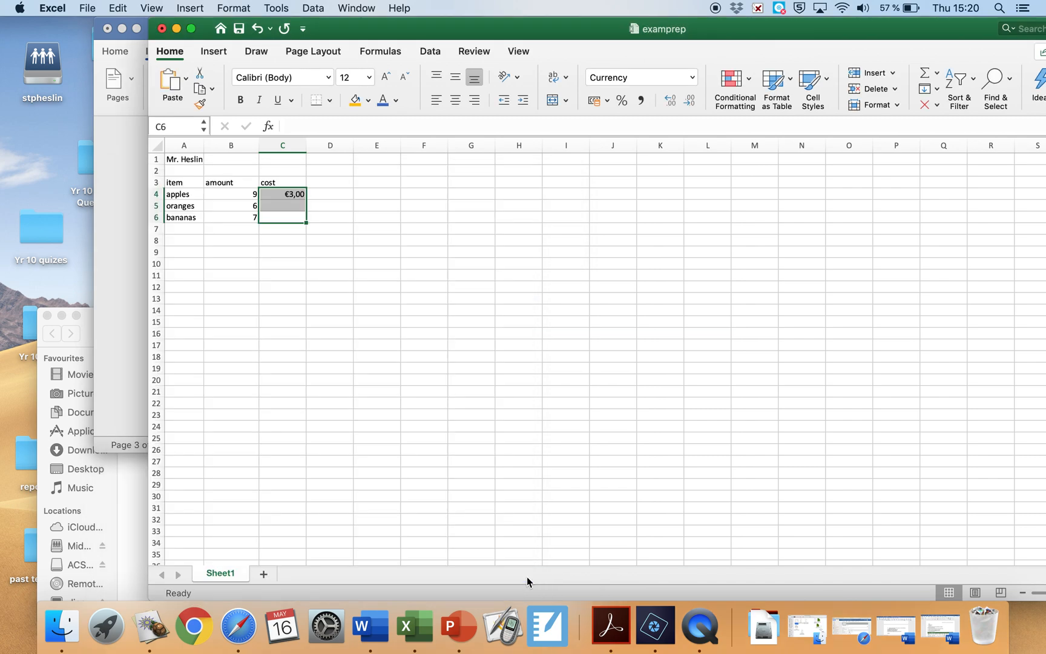
# - Enter costs of 7,50 for oranges in cell C5 and 8,10 for bananas in cell C6
pyautogui.click(298, 206)
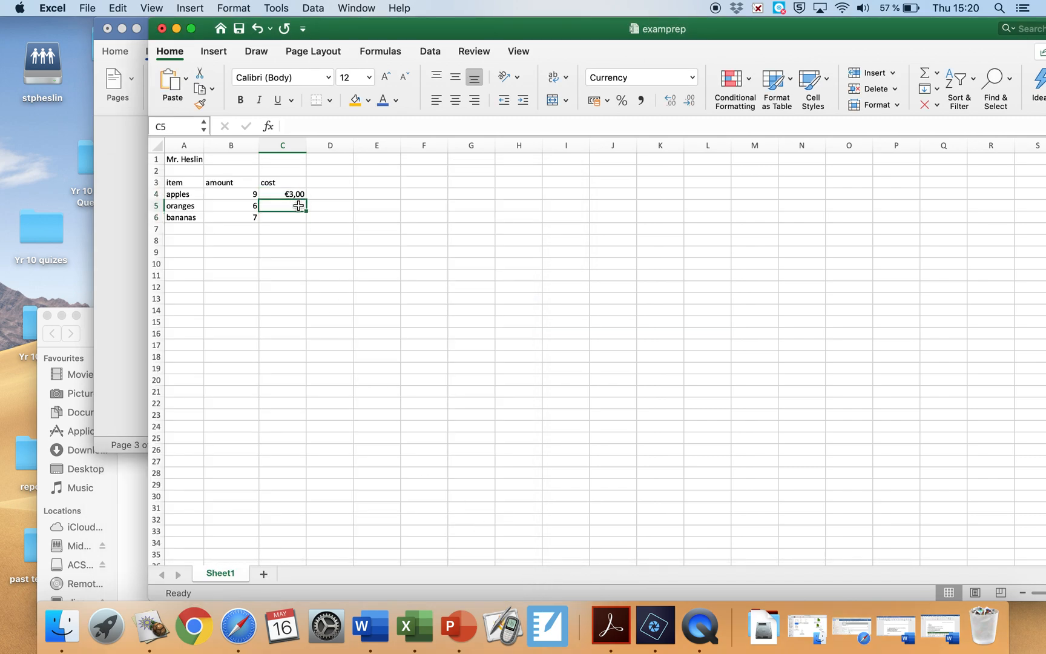
pyautogui.write('7')
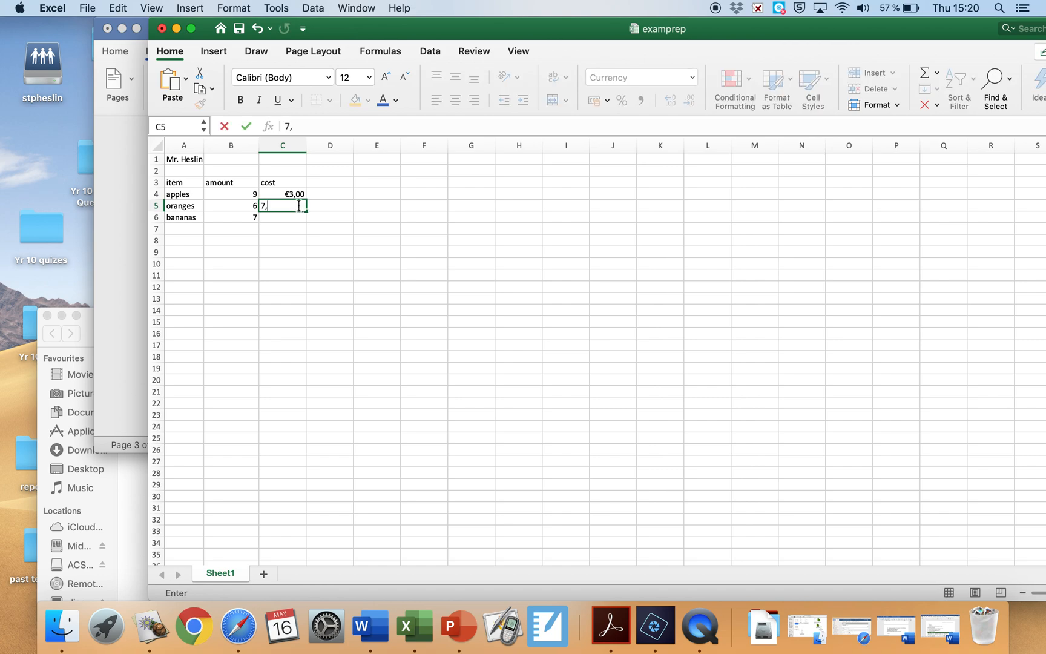
pyautogui.write(',(a')
pyautogui.press('Return')
pyautogui.click(279, 198)
pyautogui.click(281, 208)
pyautogui.doubleClick(283, 210)
pyautogui.press('BackSpace')
pyautogui.press('BackSpace')
pyautogui.press('Return')
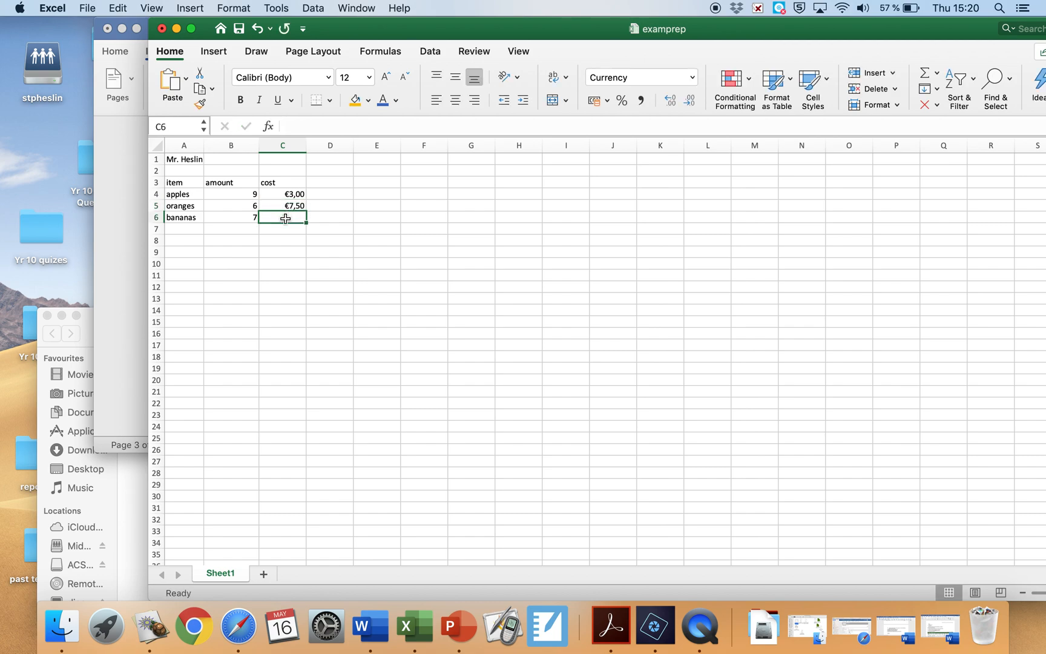
pyautogui.write('8,10')
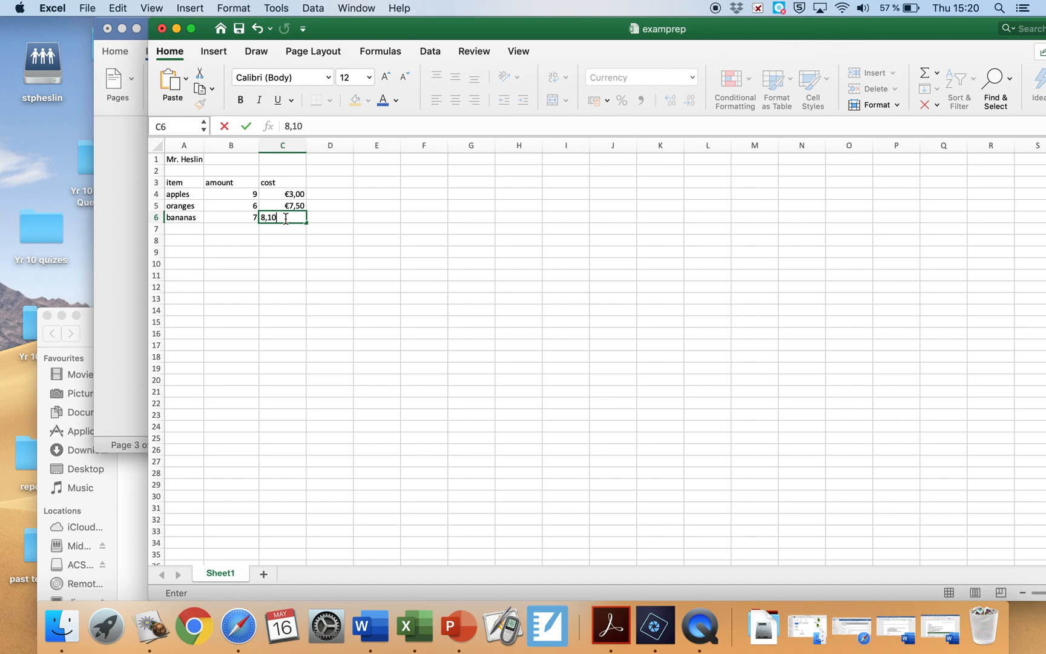
pyautogui.press('Return')
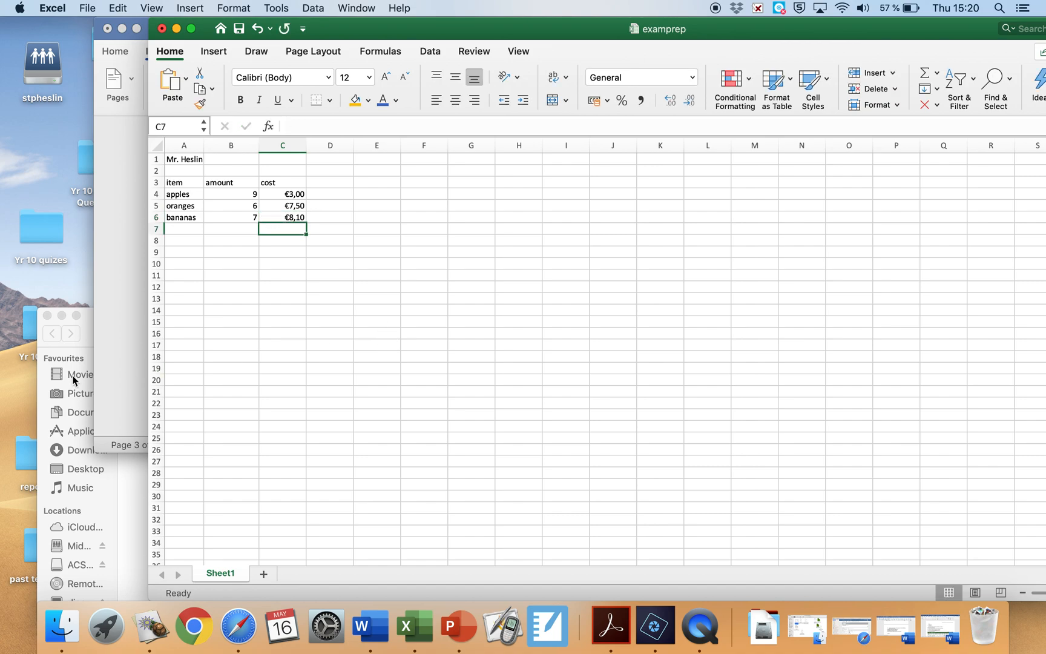
# - Check the Word checklist and set the workbook headings in A3:C3 to American Typewriter, size 14
pyautogui.click(254, 200)
pyautogui.moveTo(254, 202); pyautogui.dragTo(254, 210)
pyautogui.click(286, 197)
pyautogui.click(123, 230)
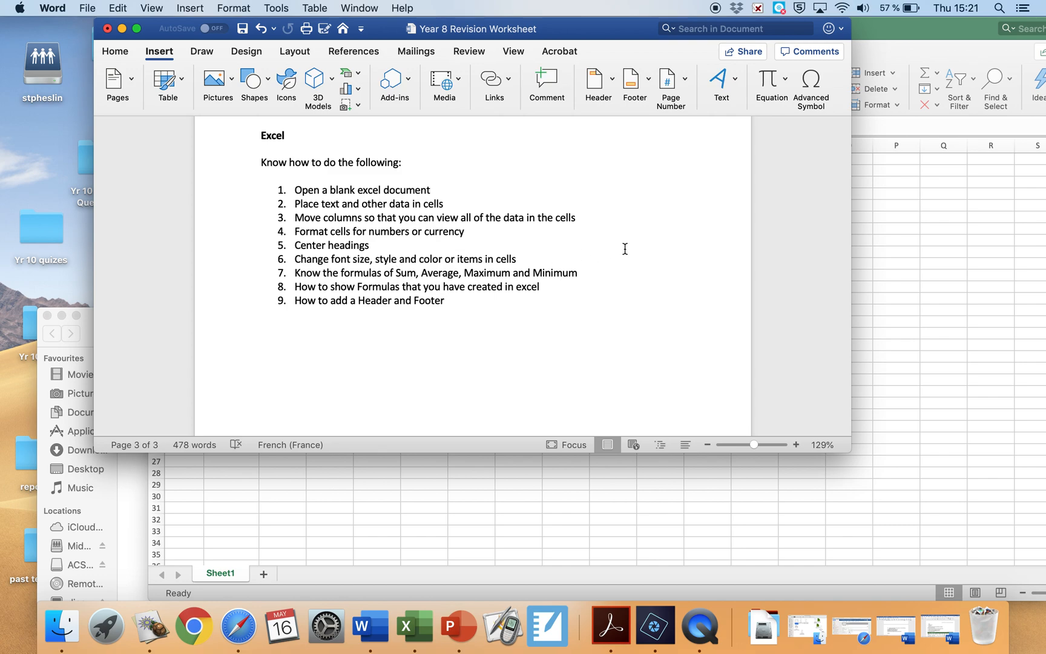
pyautogui.click(915, 184)
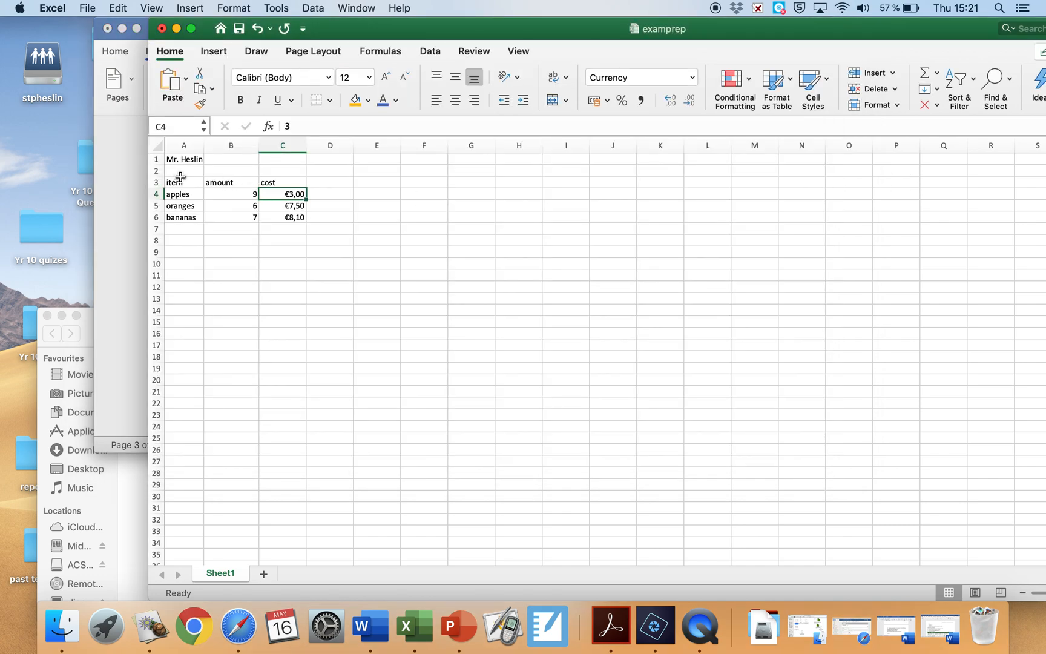
pyautogui.moveTo(175, 182); pyautogui.dragTo(270, 183)
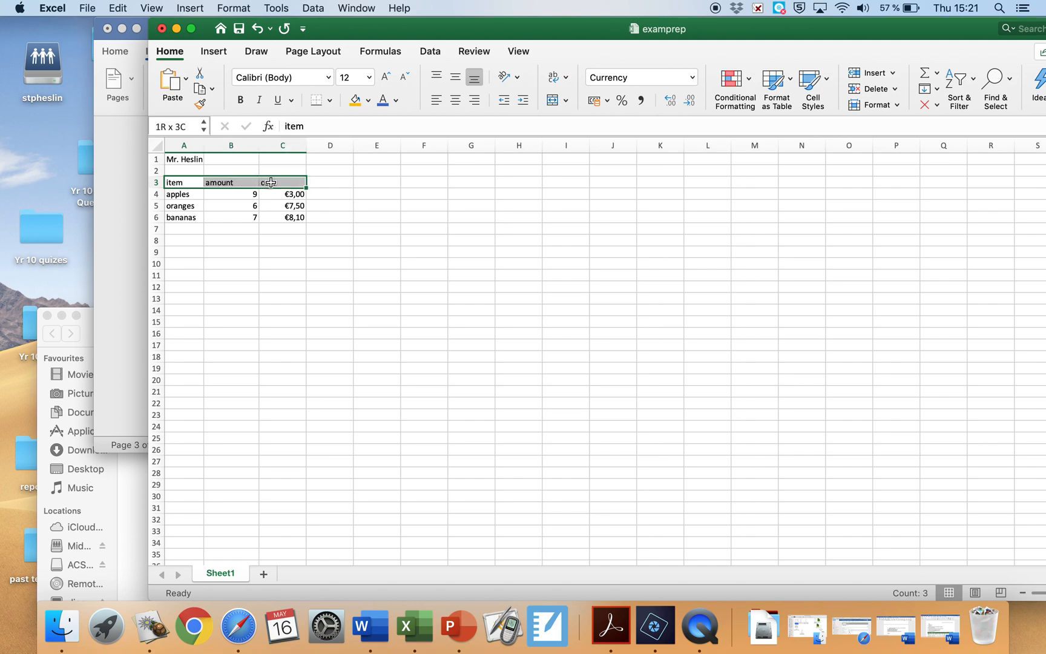
pyautogui.click(194, 183)
pyautogui.moveTo(195, 182); pyautogui.dragTo(276, 183)
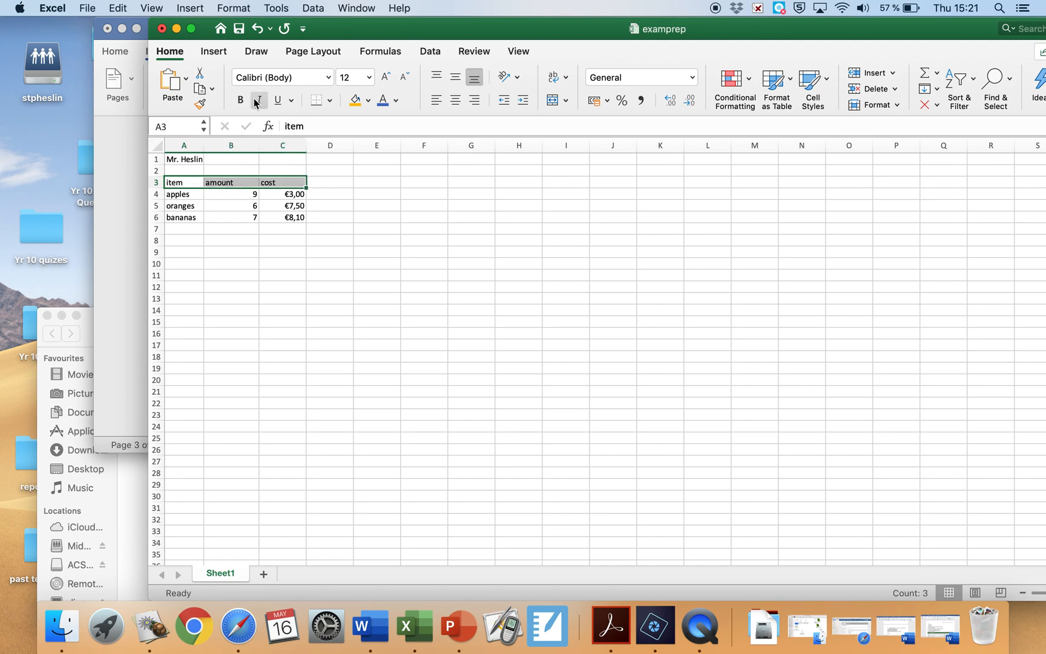
pyautogui.click(329, 77)
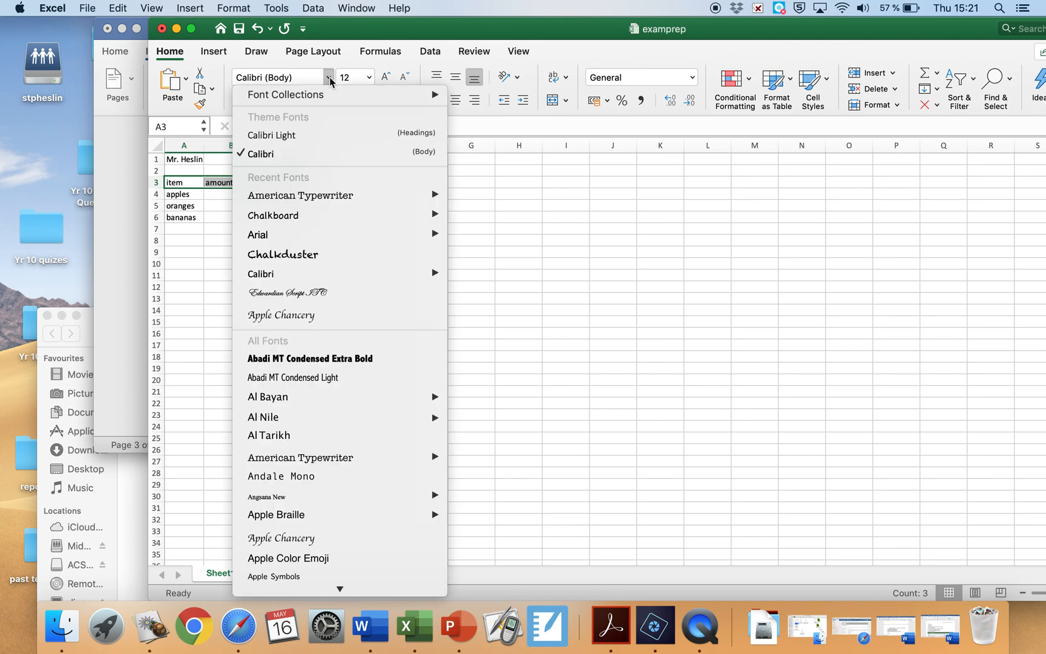
pyautogui.click(292, 200)
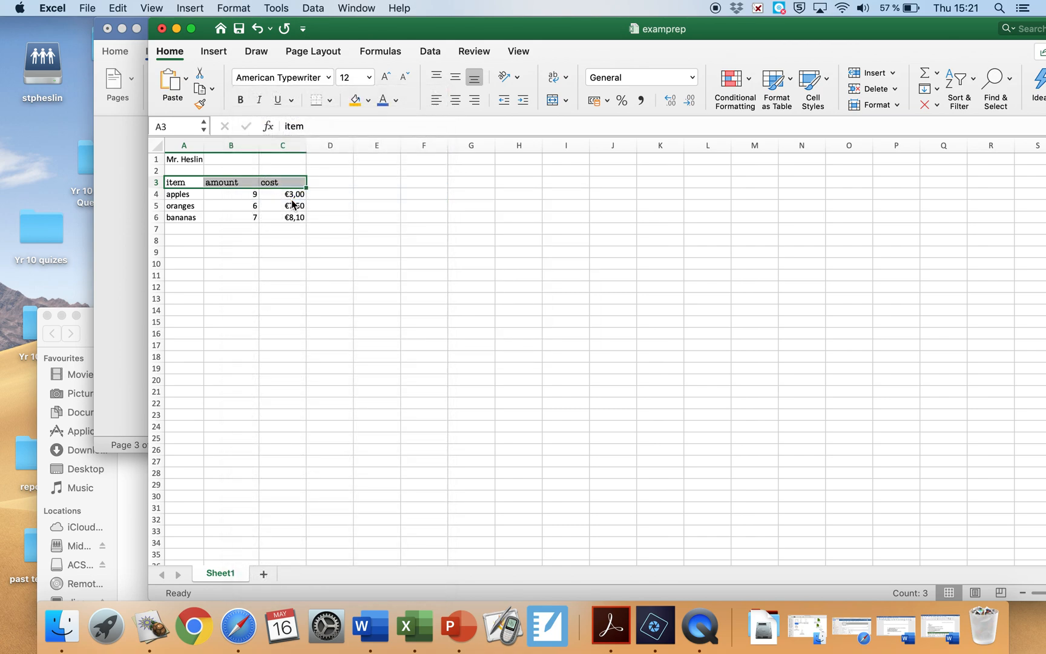
pyautogui.click(370, 78)
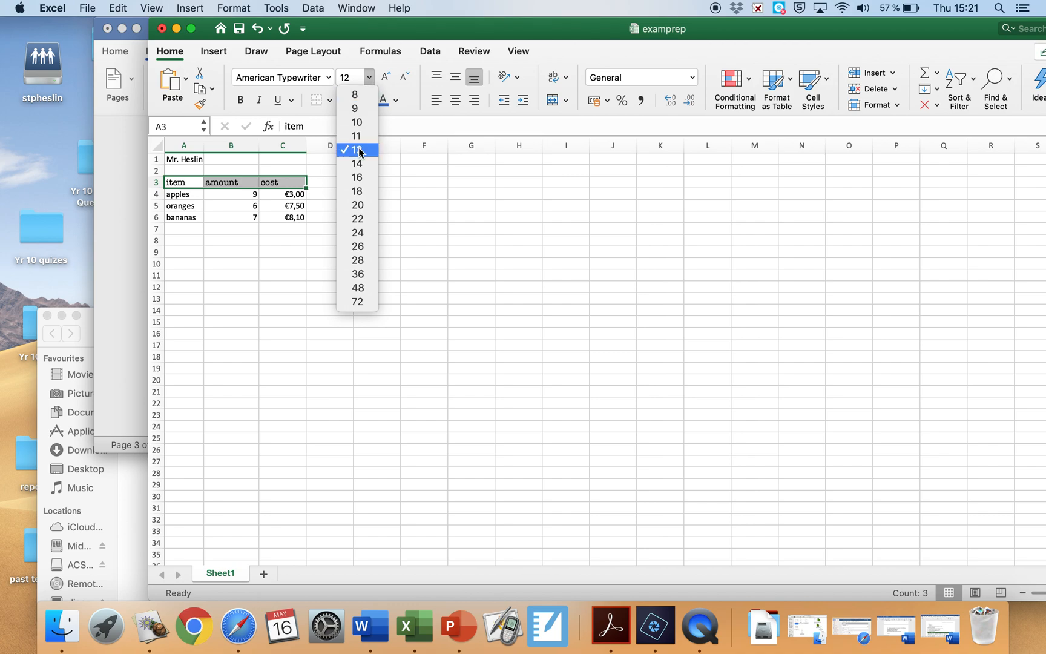
pyautogui.click(356, 164)
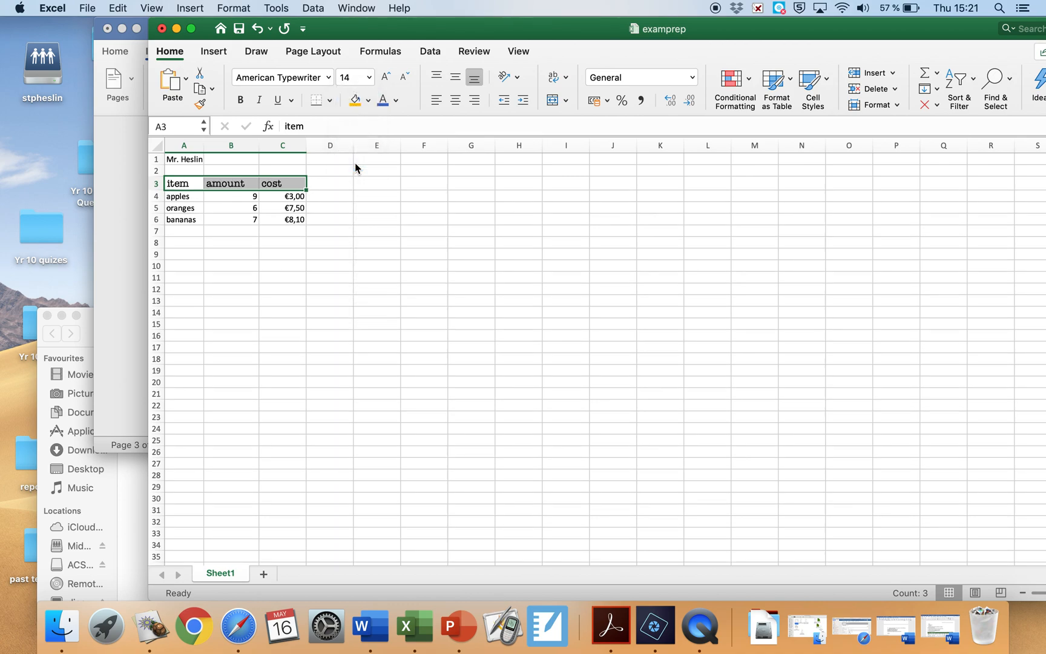
# - Make the item, amount and cost headings in A3:C3 bold, italic and underlined
pyautogui.click(240, 100)
pyautogui.click(259, 100)
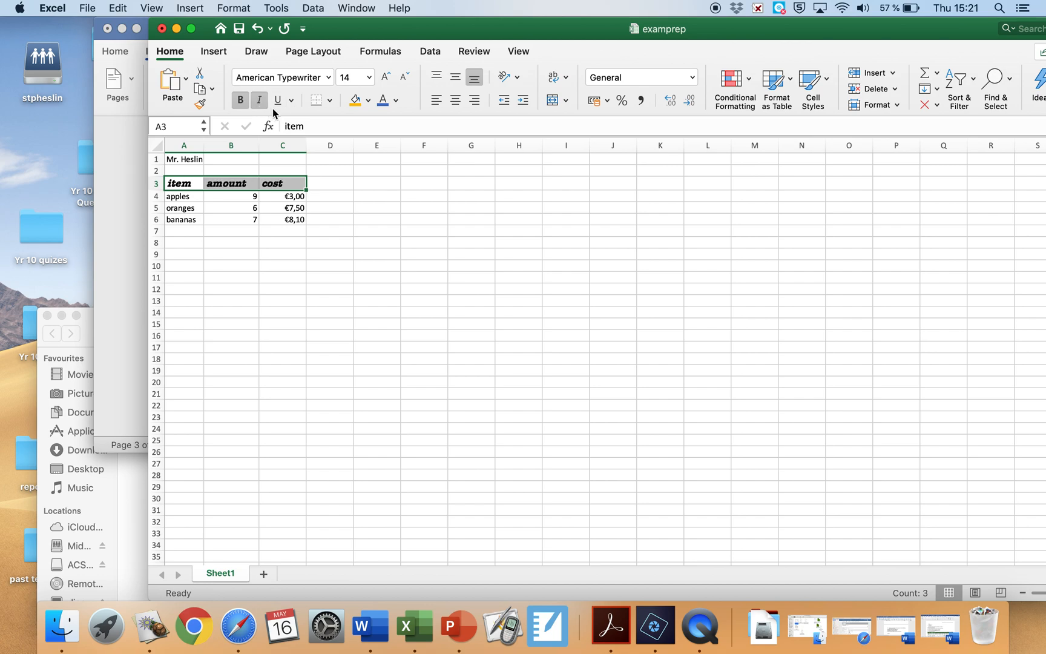
pyautogui.click(278, 106)
# - Try centre, right and left alignment on the headings in A3:C3, ending with right alignment
pyautogui.click(460, 107)
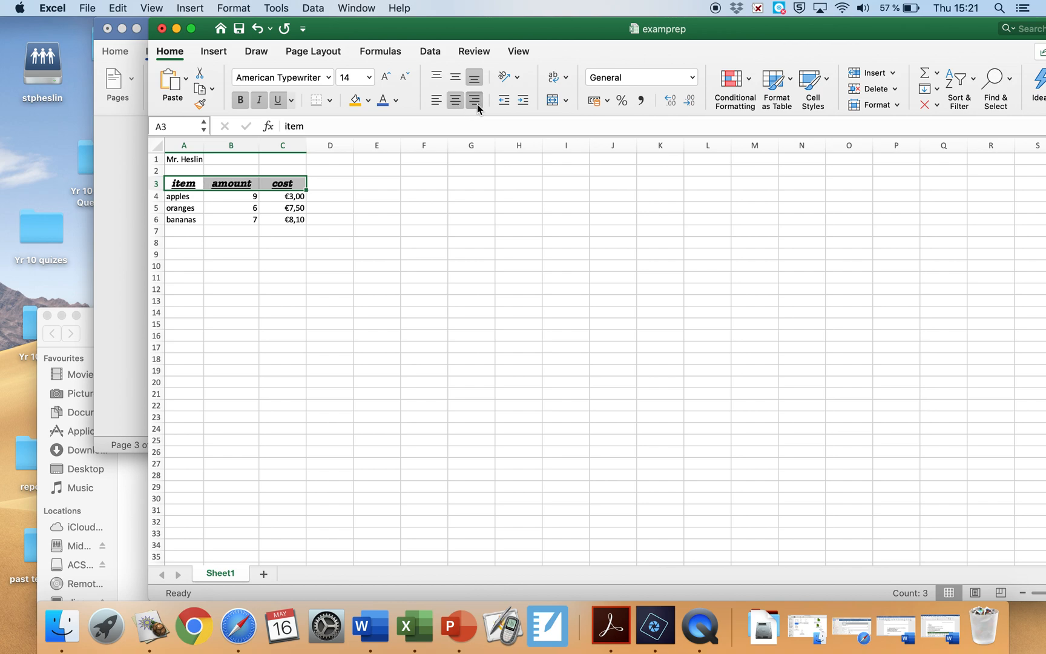
pyautogui.click(476, 101)
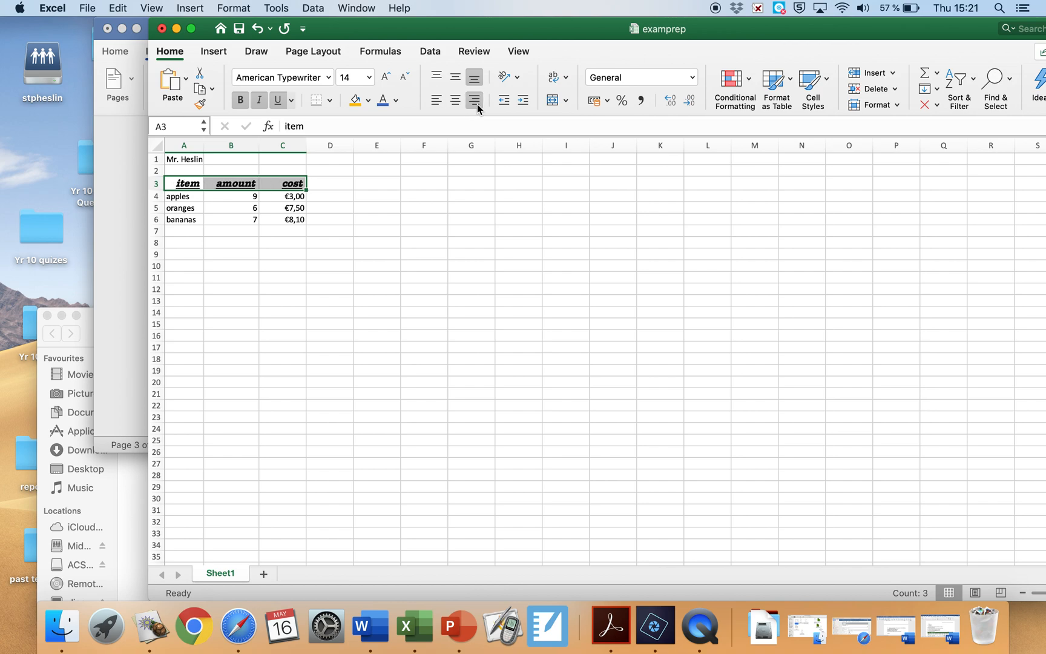
pyautogui.click(437, 102)
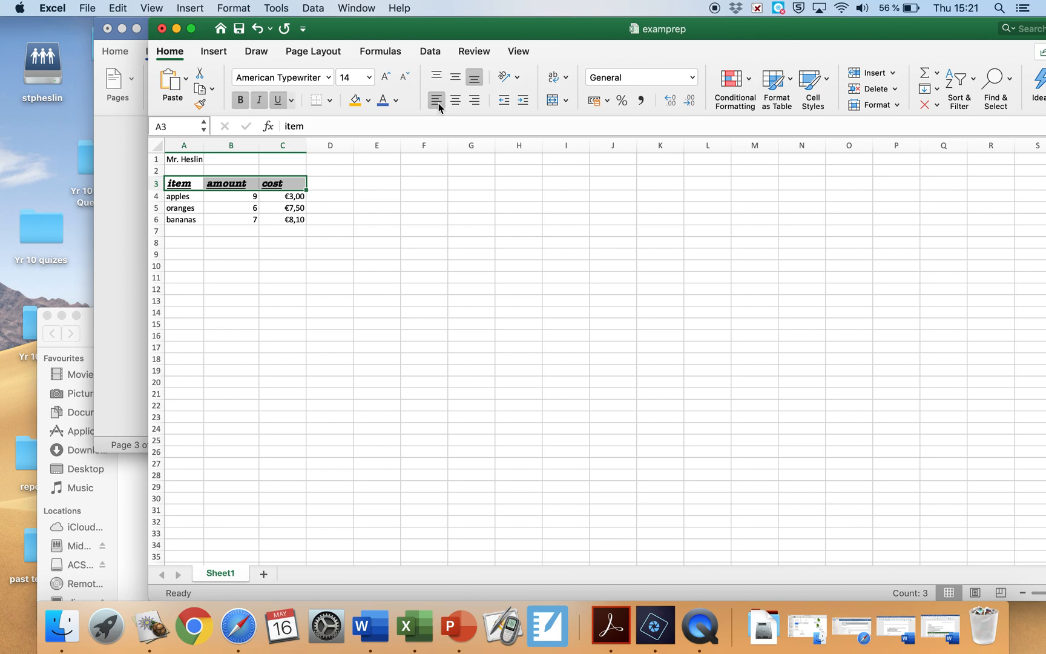
pyautogui.click(456, 101)
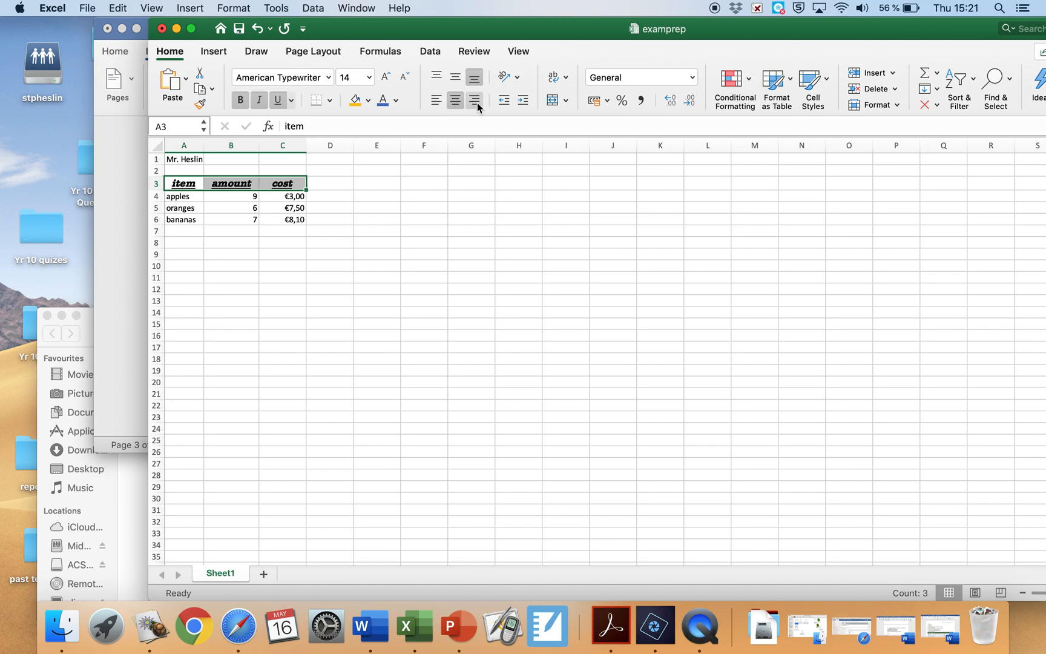
pyautogui.click(476, 101)
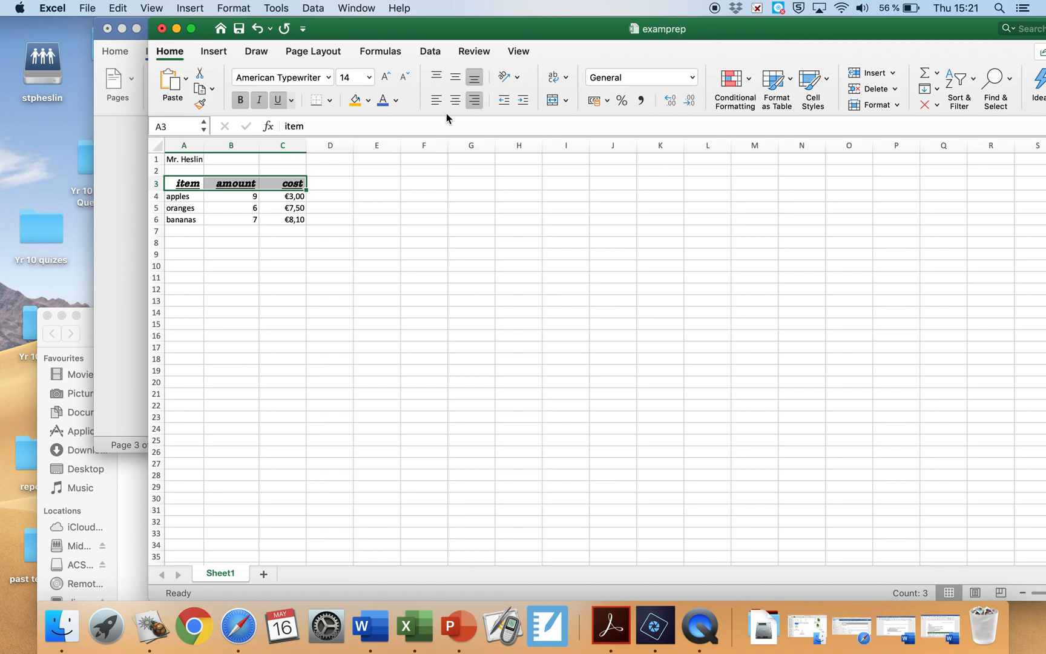
# - Colour the heading text in A3:C3 blue and fill the heading cells with gold
pyautogui.click(397, 100)
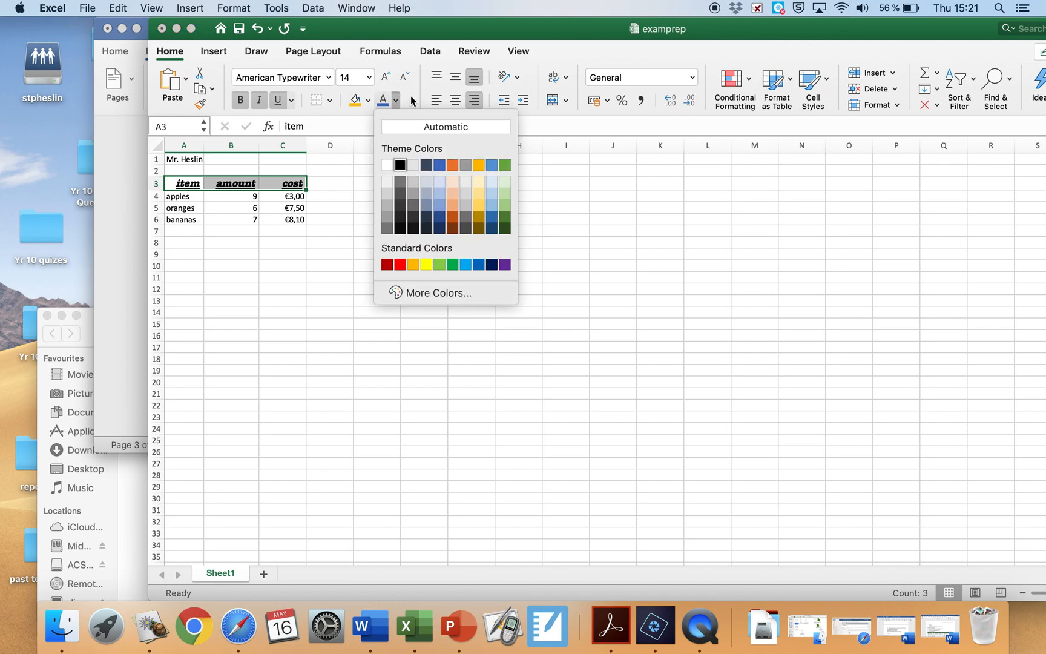
pyautogui.click(411, 100)
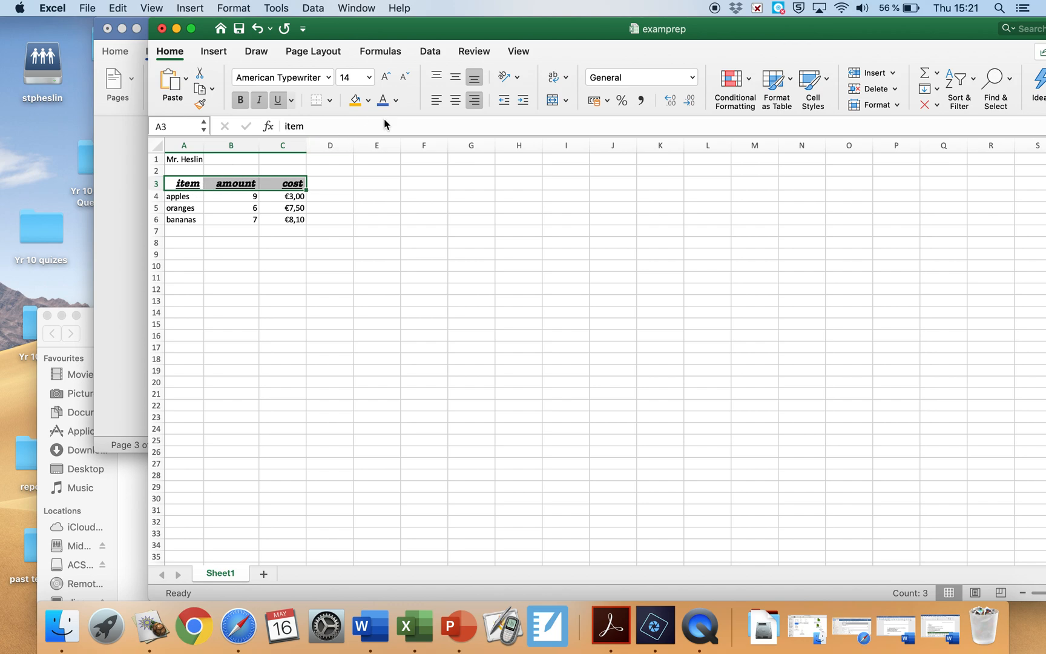
pyautogui.click(398, 101)
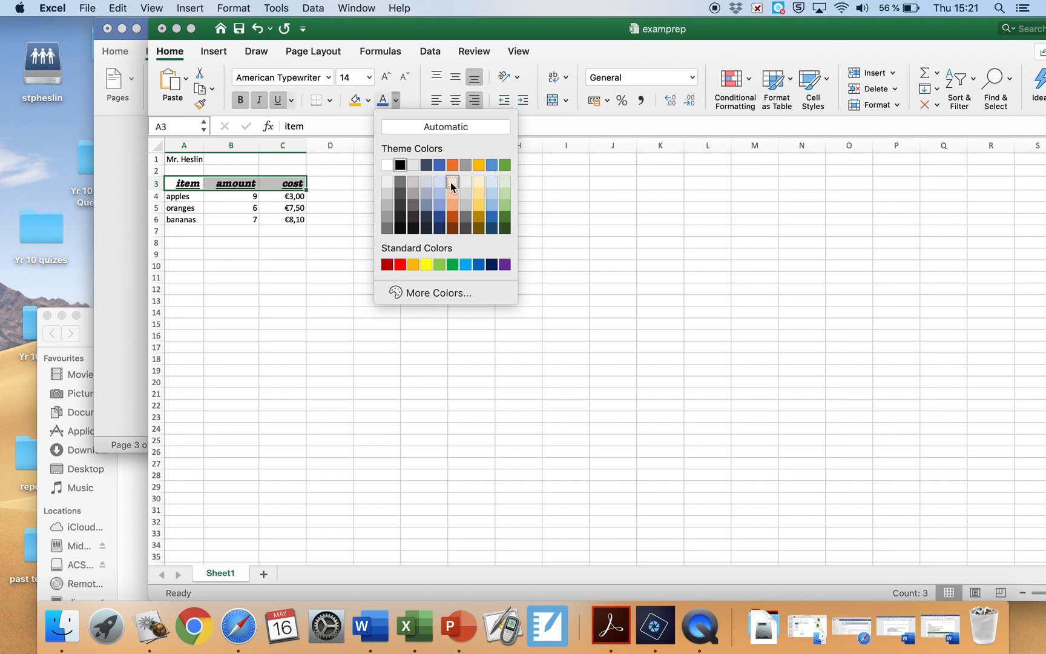
pyautogui.click(441, 167)
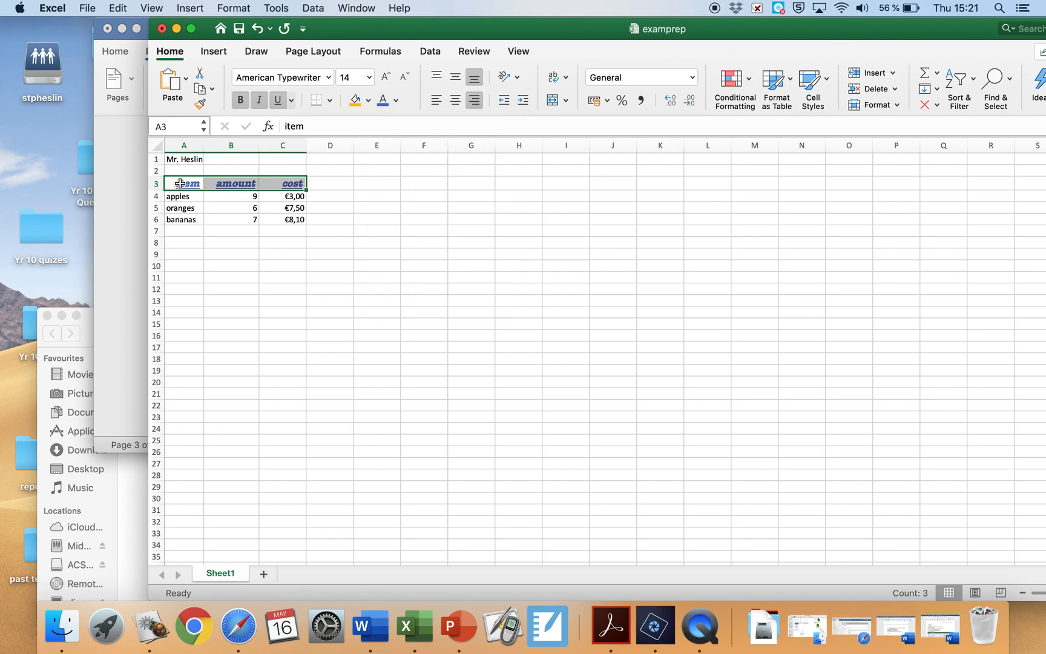
pyautogui.click(368, 102)
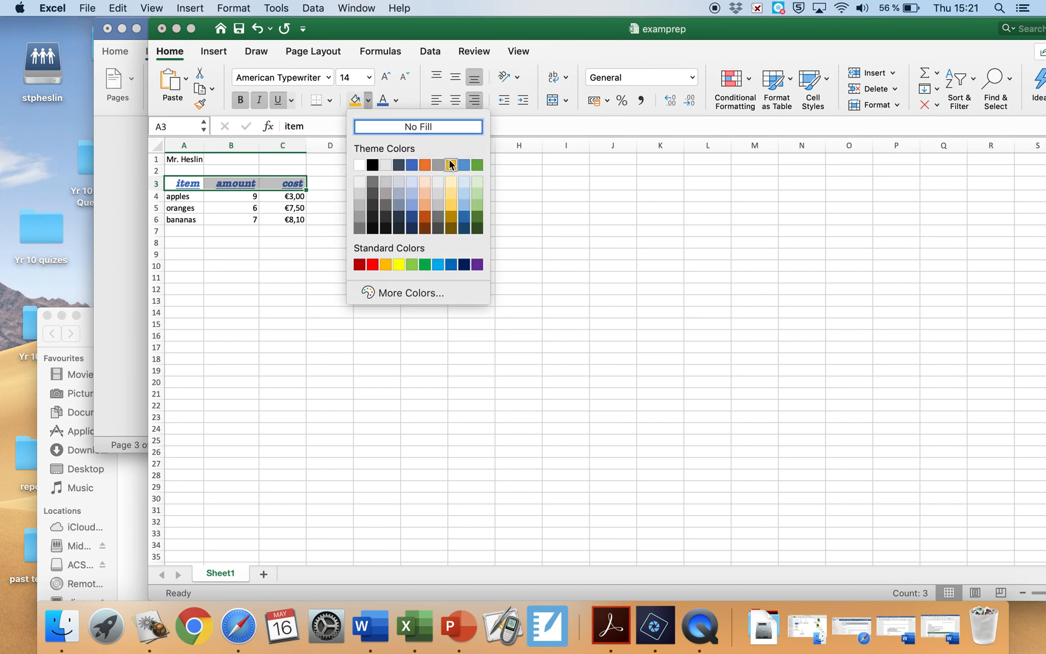
pyautogui.click(450, 164)
pyautogui.click(245, 181)
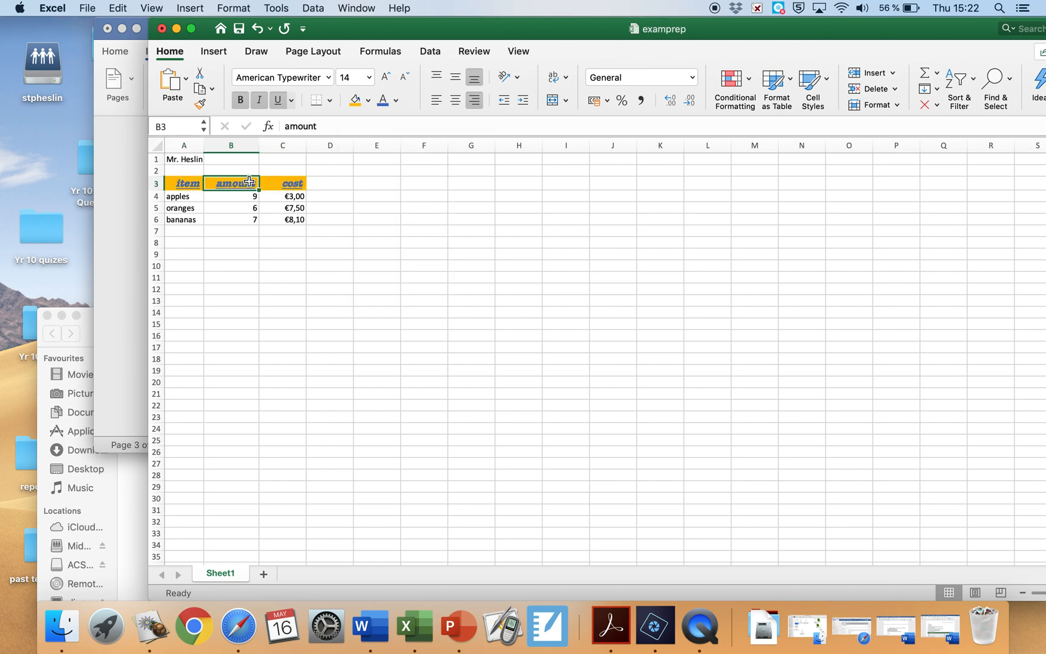
# - Check the Word checklist and enter the labels sum, maximum, minimum and averaage in cells B7:B10 of the workbook
pyautogui.click(132, 193)
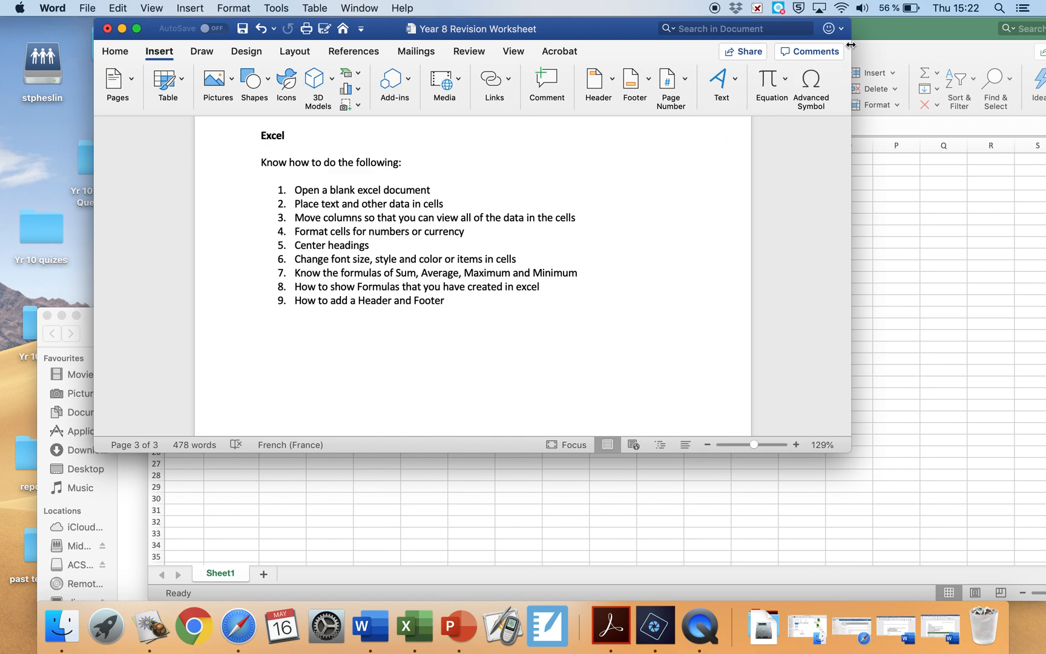
pyautogui.click(880, 32)
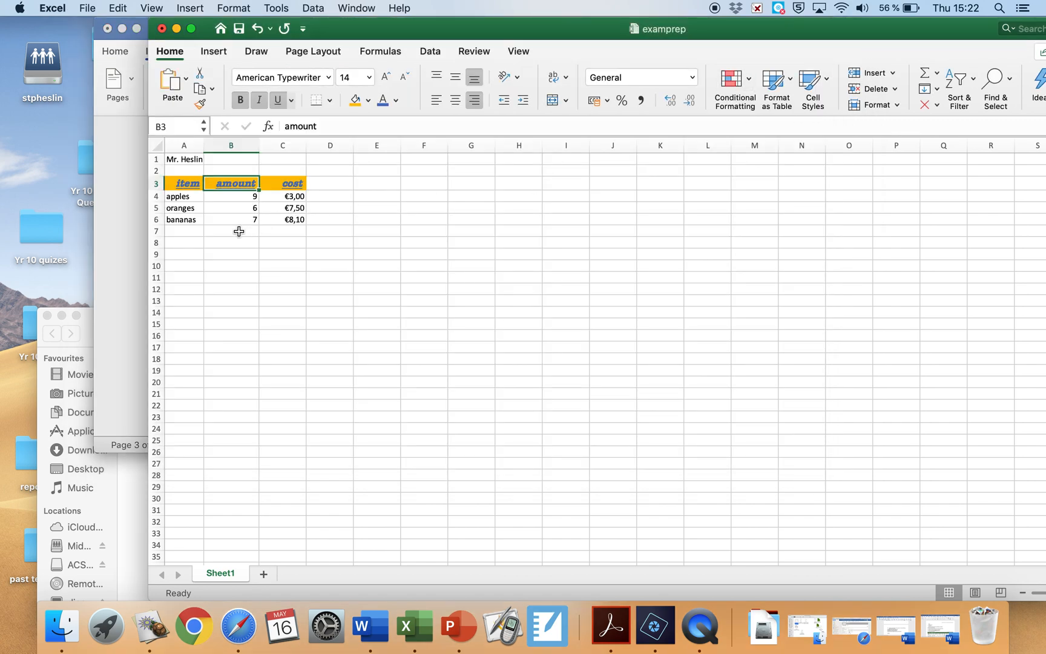
pyautogui.click(238, 231)
pyautogui.write('sum')
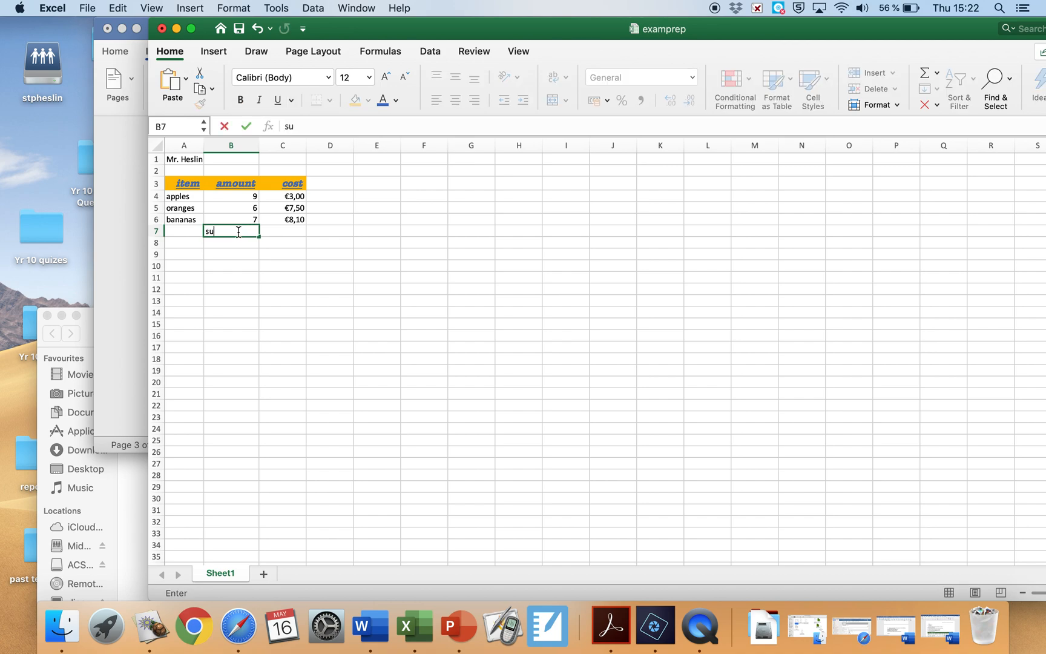
pyautogui.press('Return')
pyautogui.write('maximum')
pyautogui.press('Return')
pyautogui.write('minimum')
pyautogui.press('Return')
pyautogui.write('avar')
pyautogui.press('BackSpace')
pyautogui.press('BackSpace')
pyautogui.write('eraage')
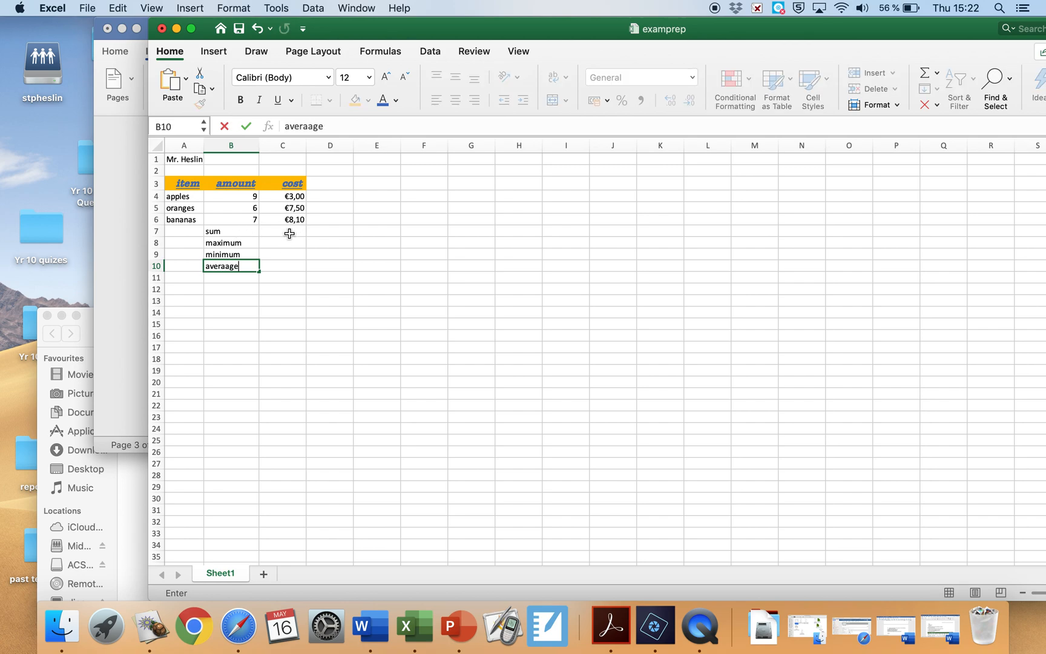
# - Enter a SUM formula in C7 that adds up the fruit costs in C4:C6
pyautogui.click(287, 234)
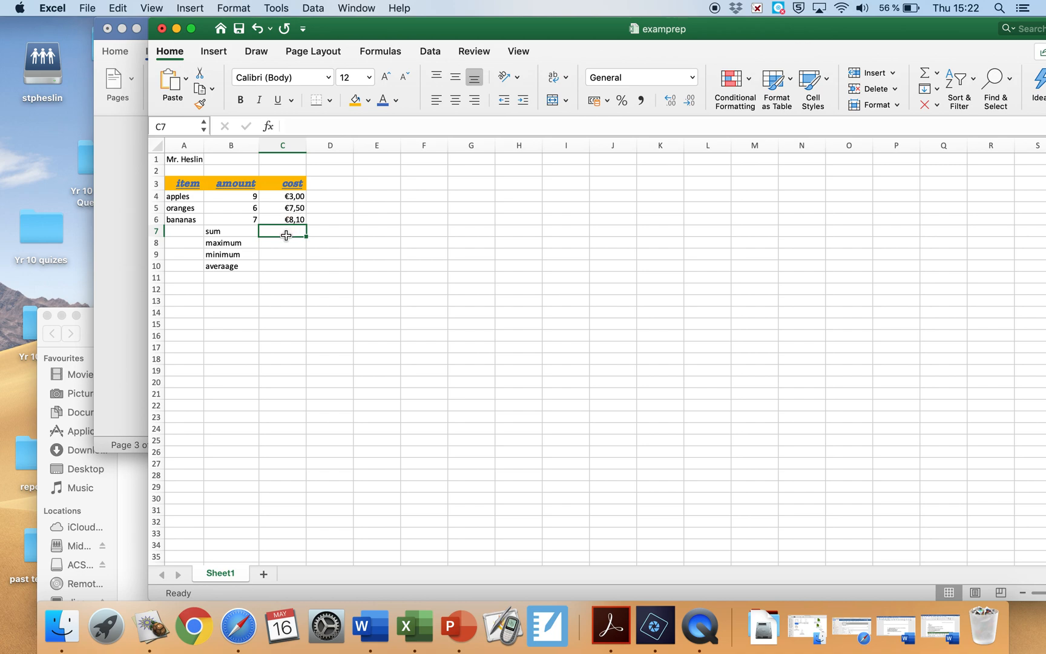
pyautogui.write('=')
pyautogui.write('sun')
pyautogui.press('BackSpace')
pyautogui.write('m')
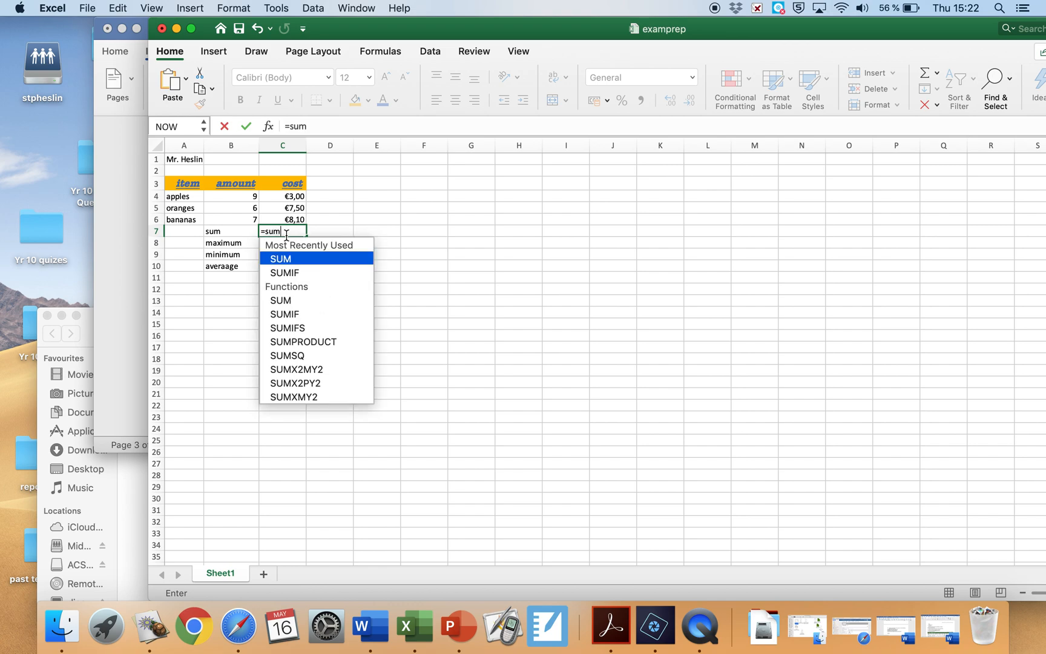
pyautogui.write('(')
pyautogui.moveTo(293, 197); pyautogui.dragTo(293, 218)
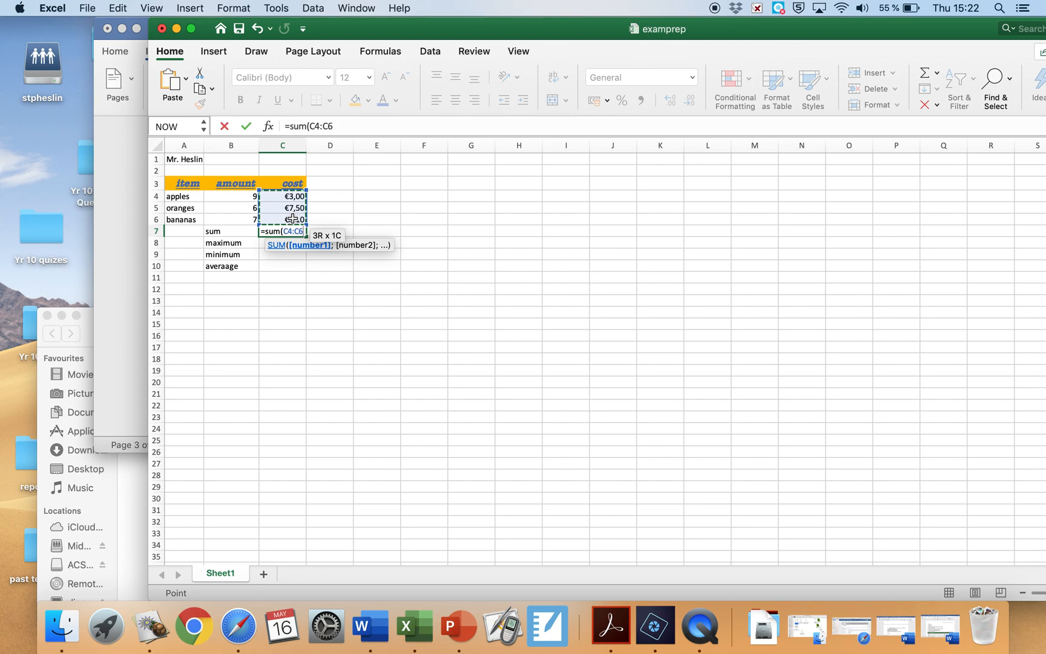
pyautogui.write(')')
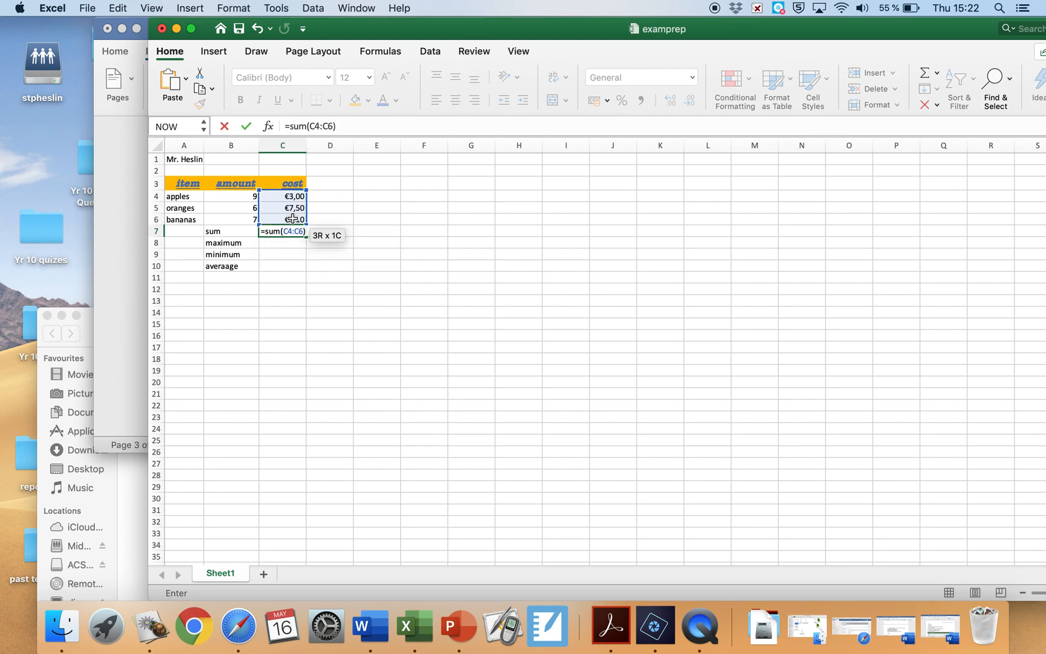
pyautogui.press('Return')
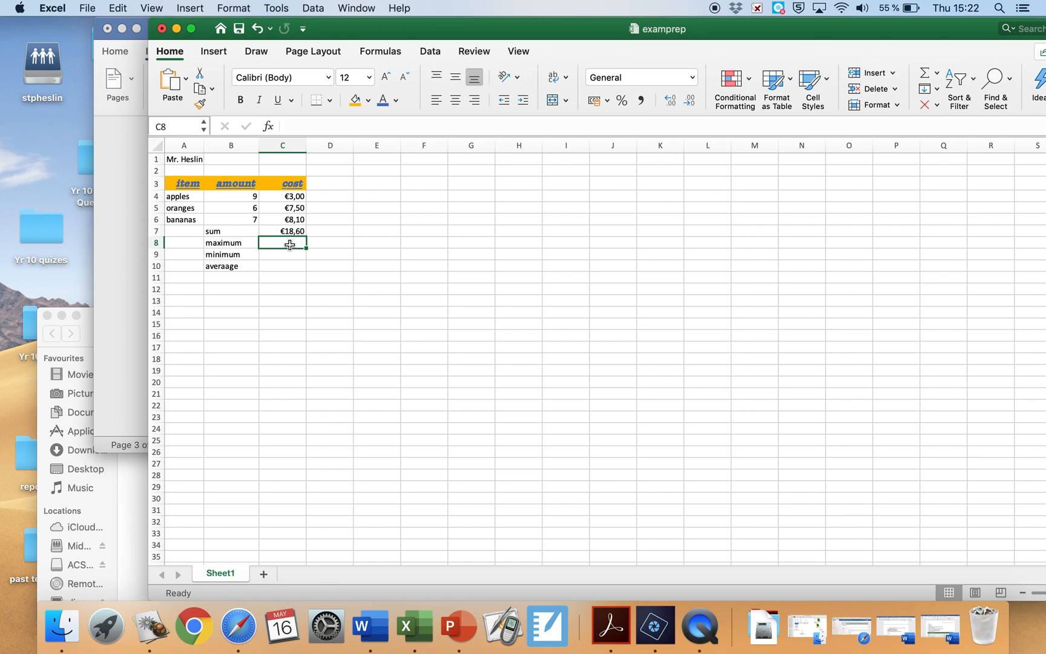
# - Enter a MAX formula over the costs C4:C6 in C8, beside the maximum label
pyautogui.write('=max')
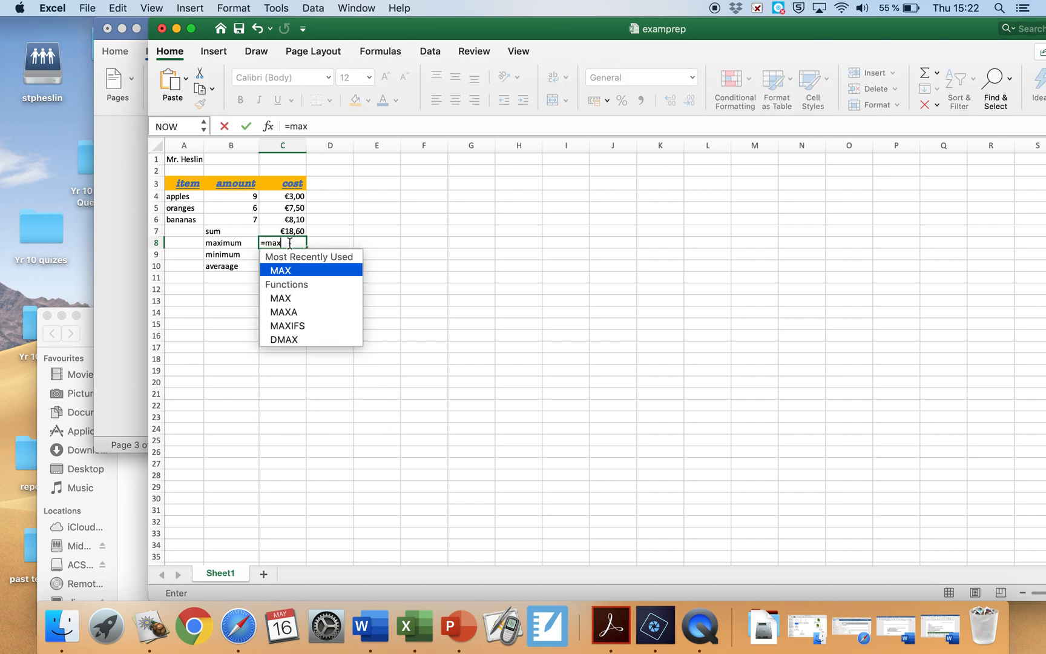
pyautogui.write('(')
pyautogui.click(283, 197)
pyautogui.moveTo(283, 196); pyautogui.dragTo(280, 225)
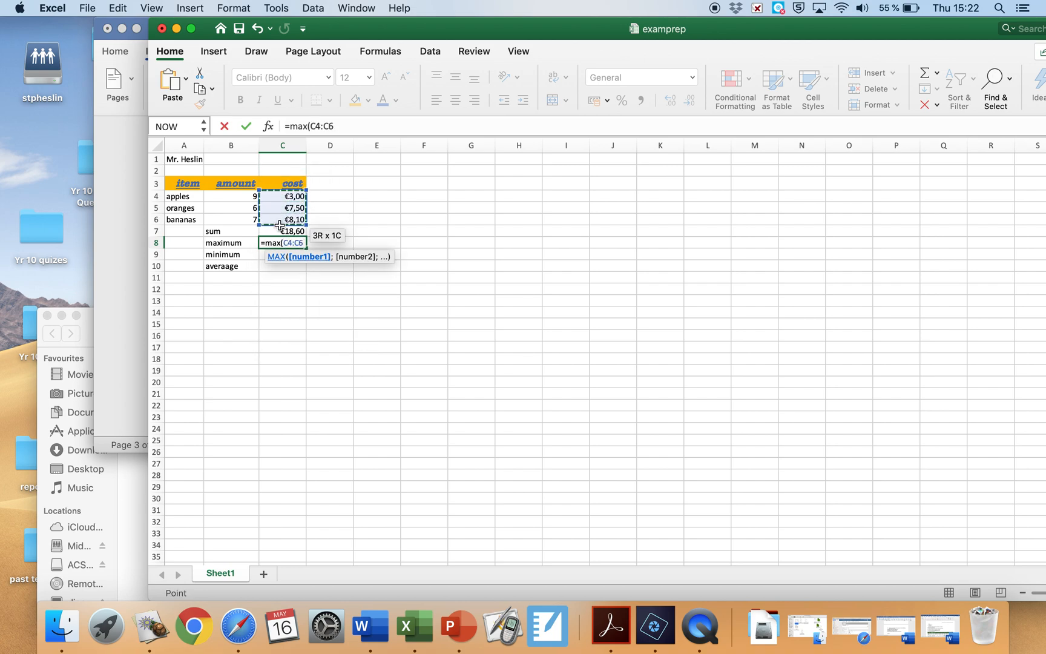
pyautogui.click(342, 126)
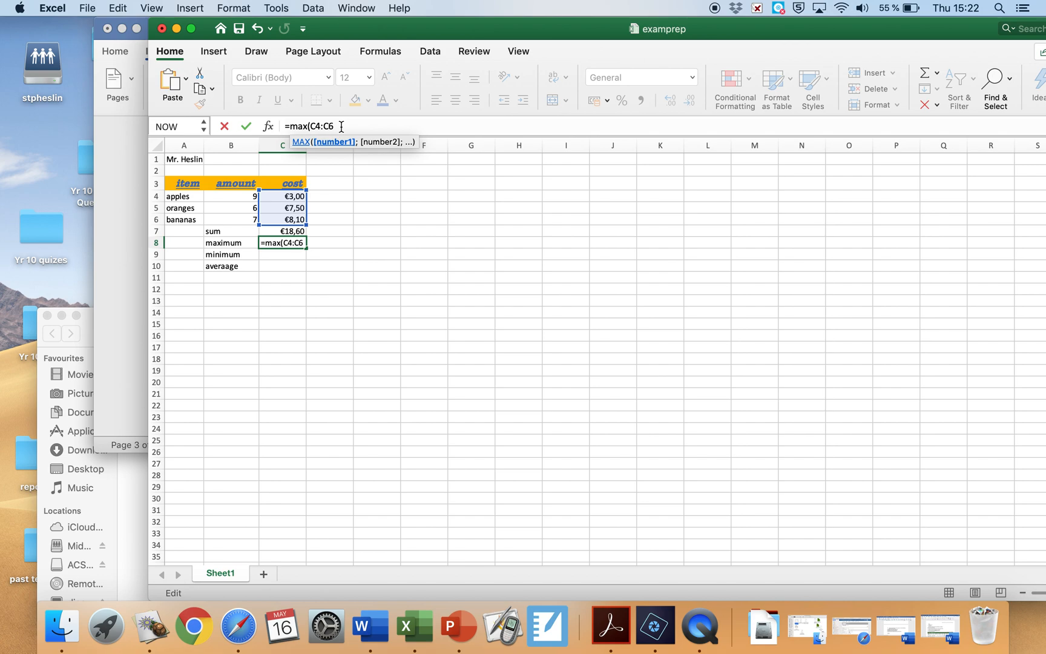
pyautogui.write(')')
pyautogui.press('Return')
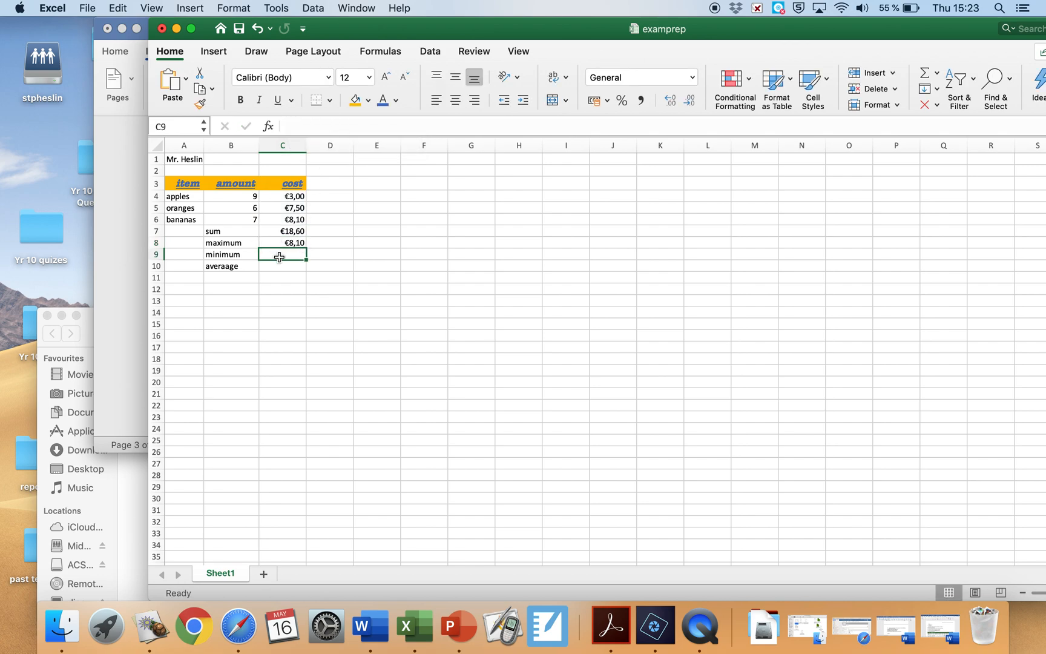
# - Enter a MIN formula over the costs C4:C6 in C9, beside the minimum label
pyautogui.write('=')
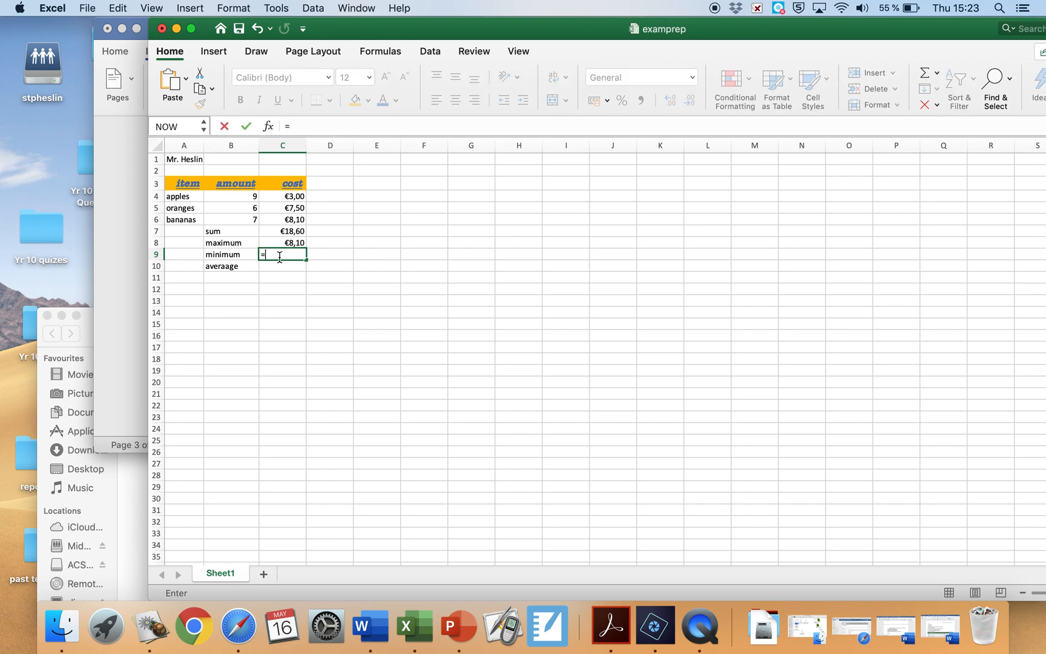
pyautogui.write('min')
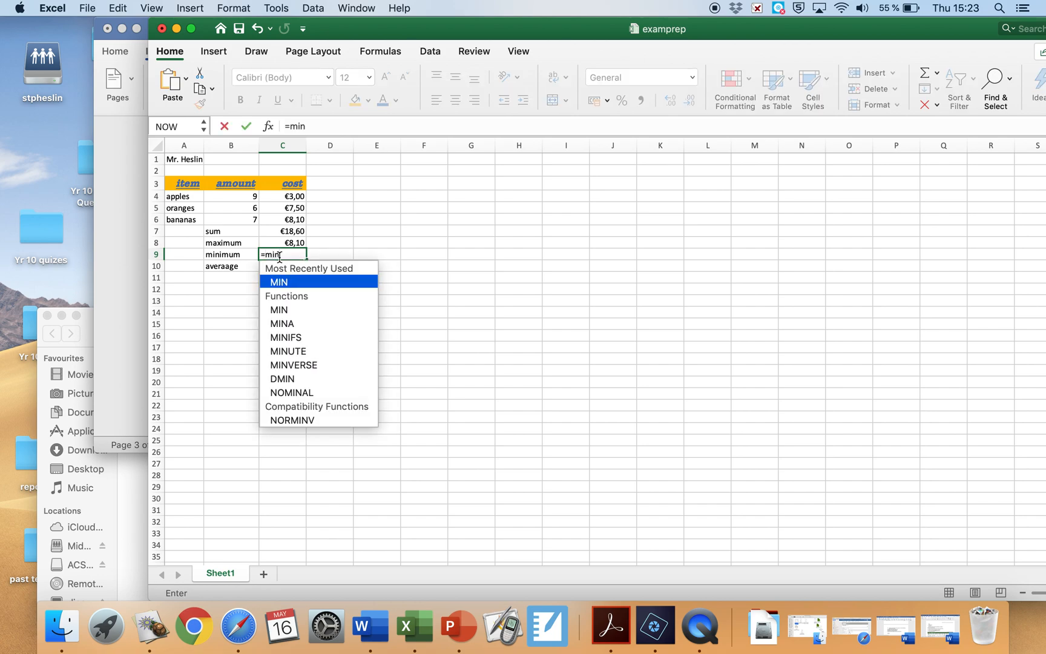
pyautogui.doubleClick(287, 282)
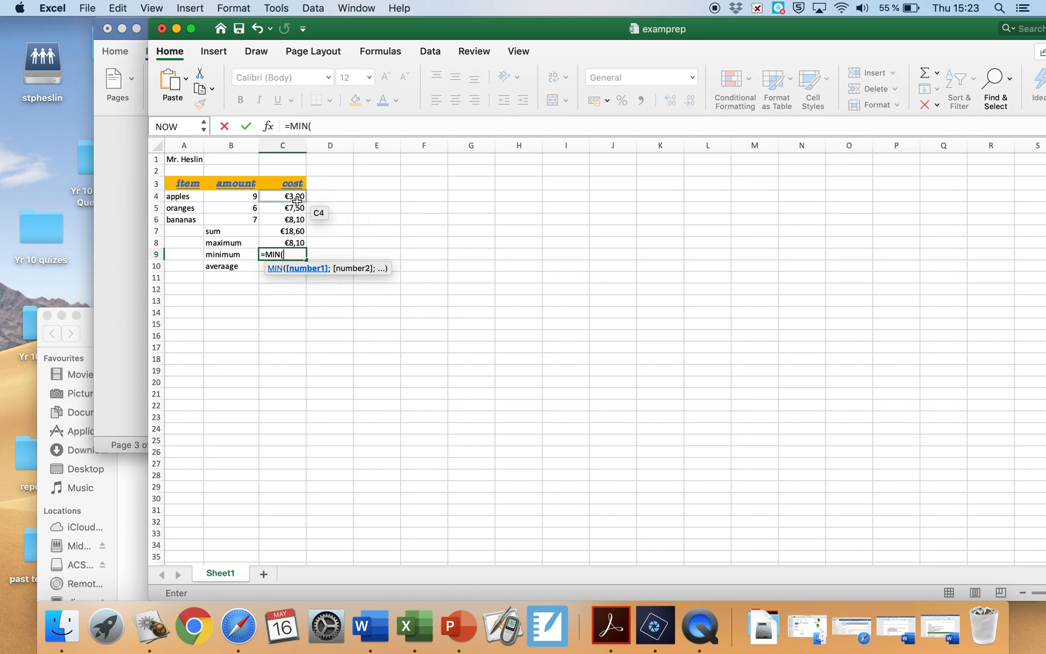
pyautogui.moveTo(297, 200); pyautogui.dragTo(297, 218)
pyautogui.click(346, 130)
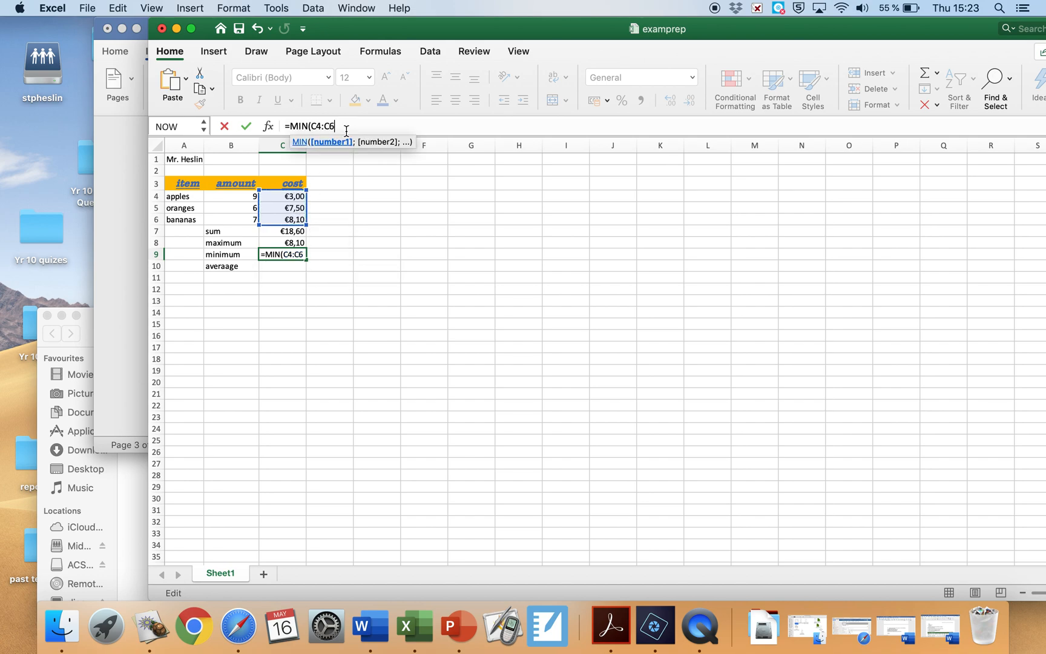
pyautogui.write(')')
pyautogui.press('Return')
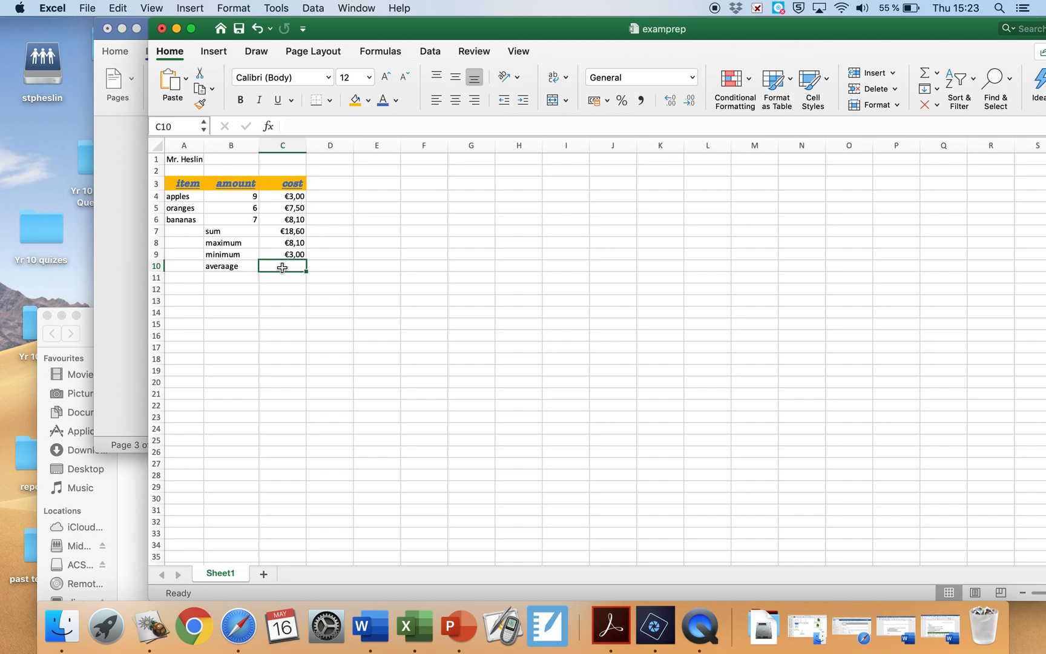
# - Enter the formula =avarage(C4:C6) in C10 for the mean of the fruit costs
pyautogui.write('=a')
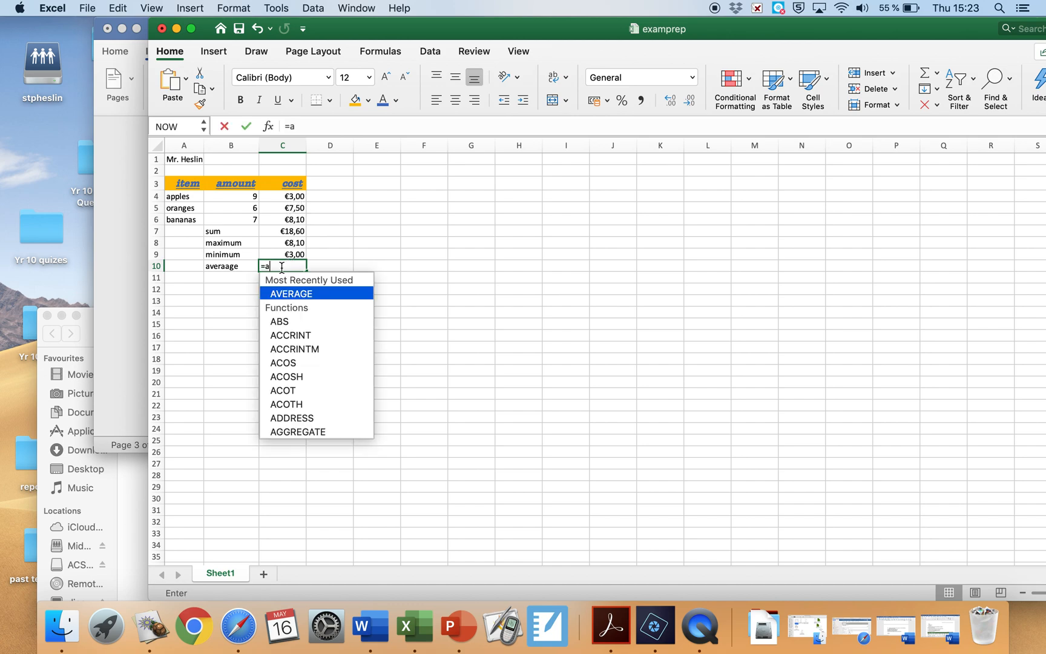
pyautogui.write('varage')
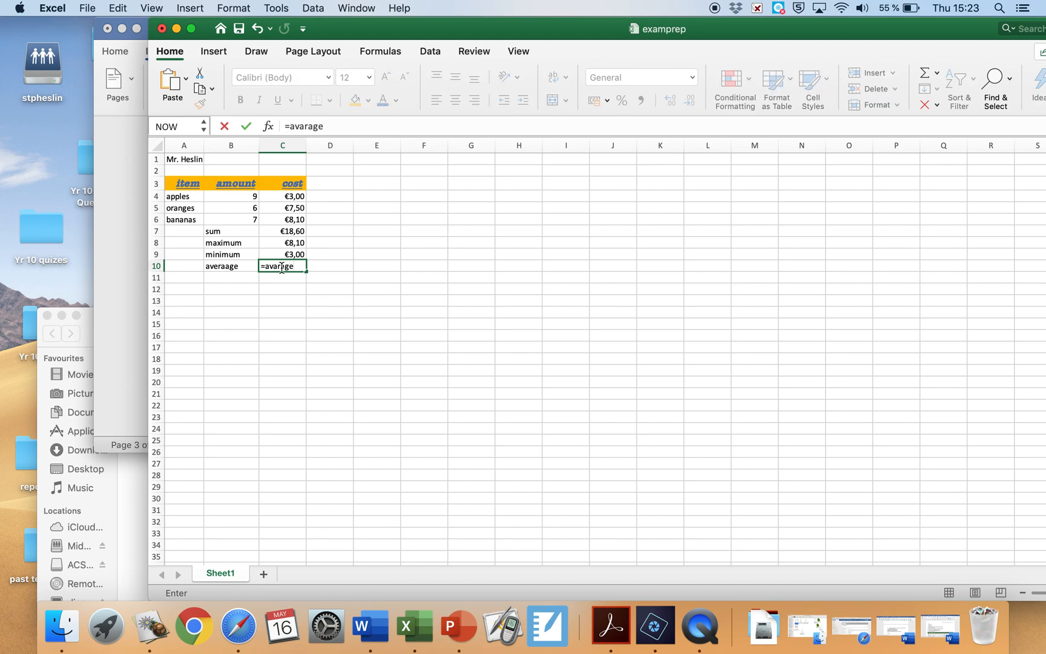
pyautogui.write('(')
pyautogui.moveTo(282, 196); pyautogui.dragTo(282, 219)
pyautogui.write(')')
pyautogui.click(362, 126)
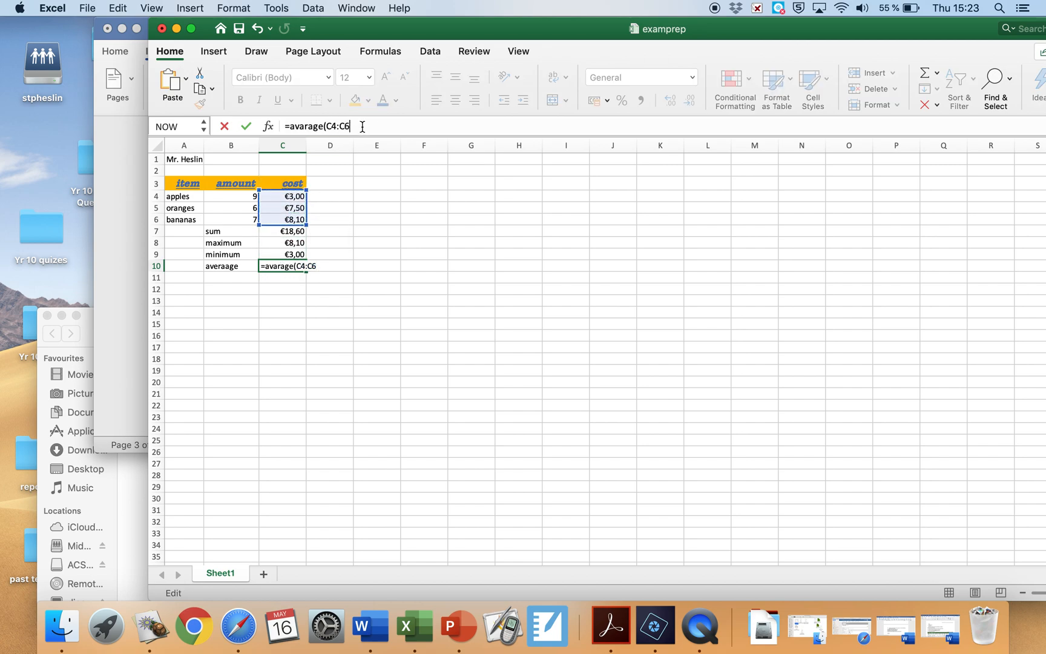
pyautogui.press('Return')
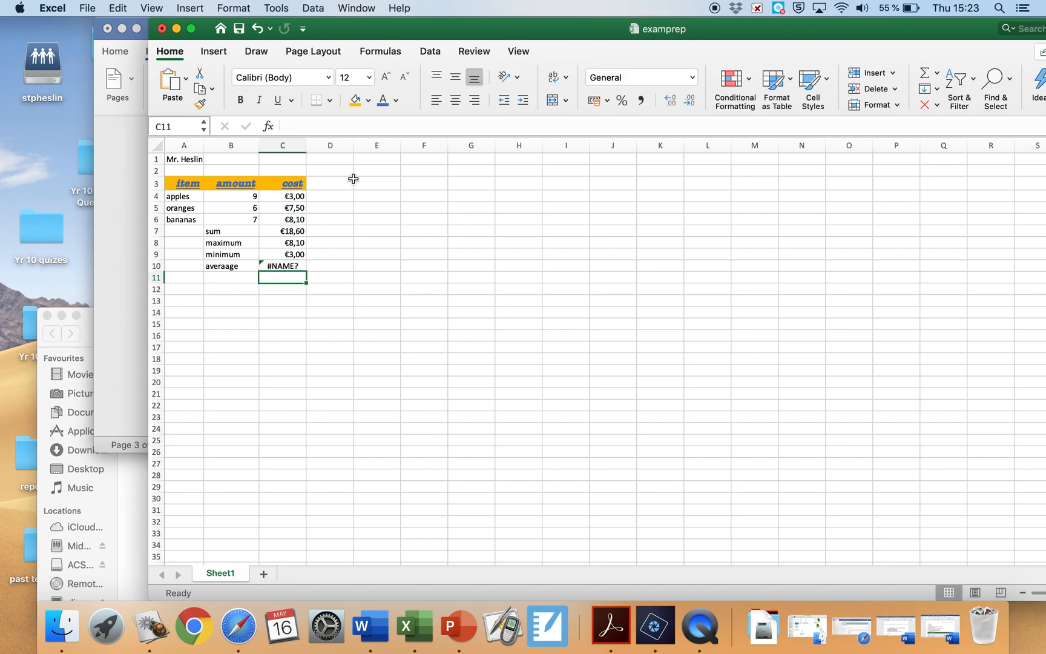
# - Correct the function name in C10 so that the formula reads =average(C4:C6)
pyautogui.click(283, 265)
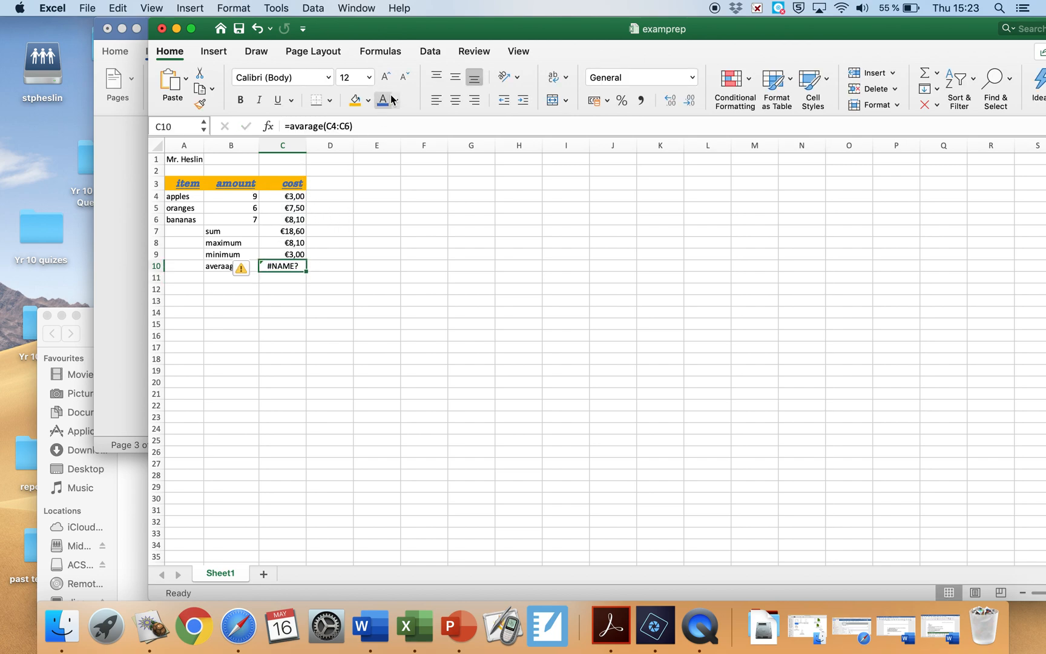
pyautogui.click(376, 125)
pyautogui.click(305, 126)
pyautogui.press('BackSpace')
pyautogui.write('e')
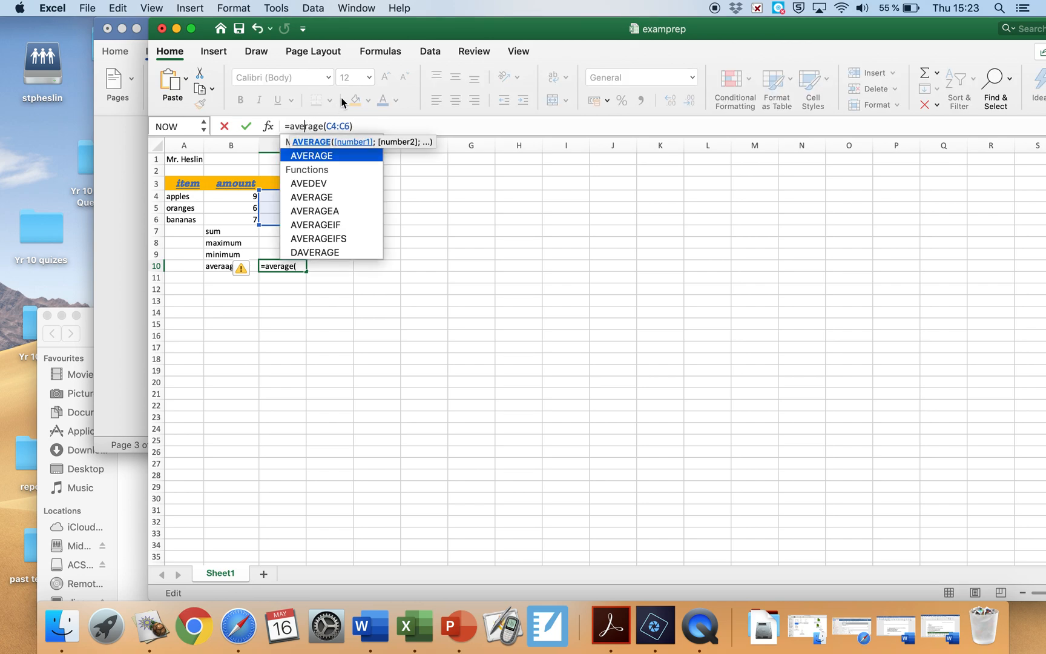
pyautogui.press('Return')
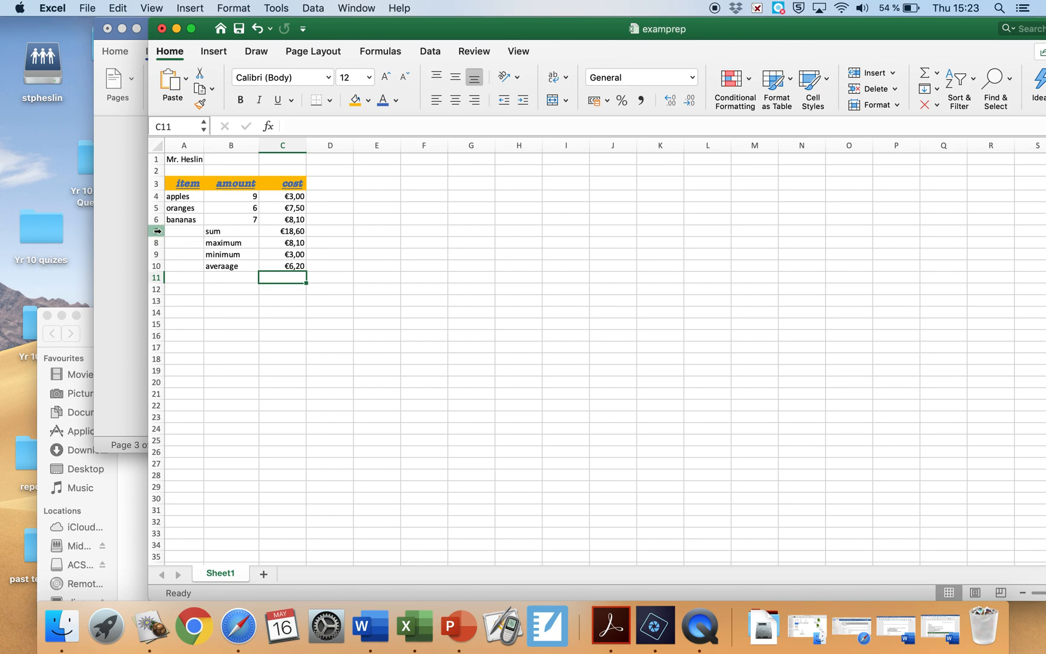
# - Insert a blank row above the sum row and a blank column before the amount column
pyautogui.rightClick(154, 231)
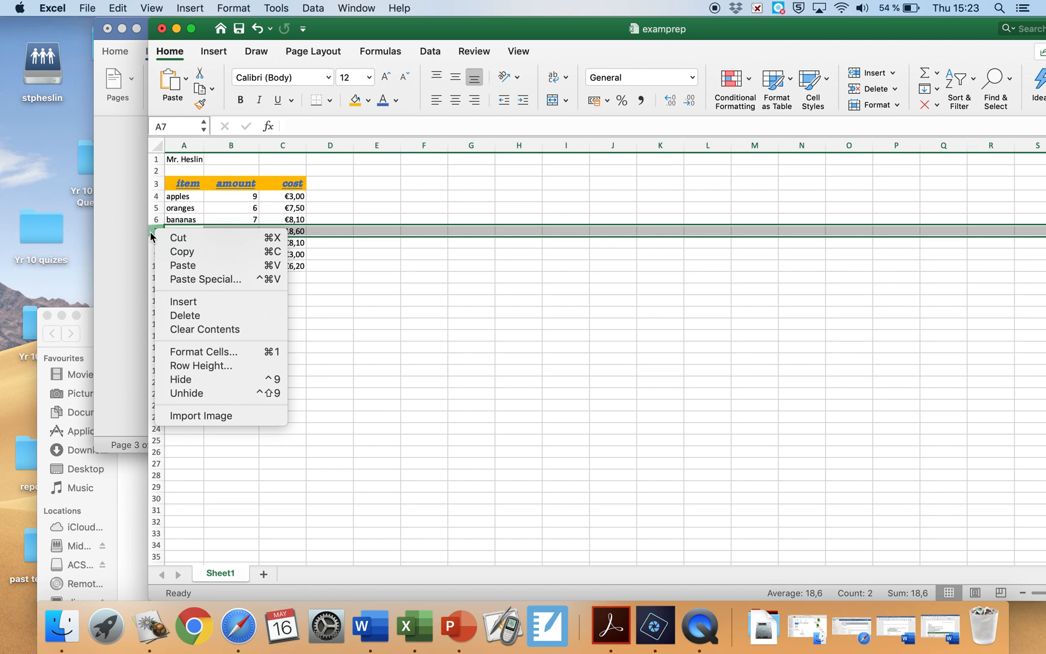
pyautogui.click(207, 308)
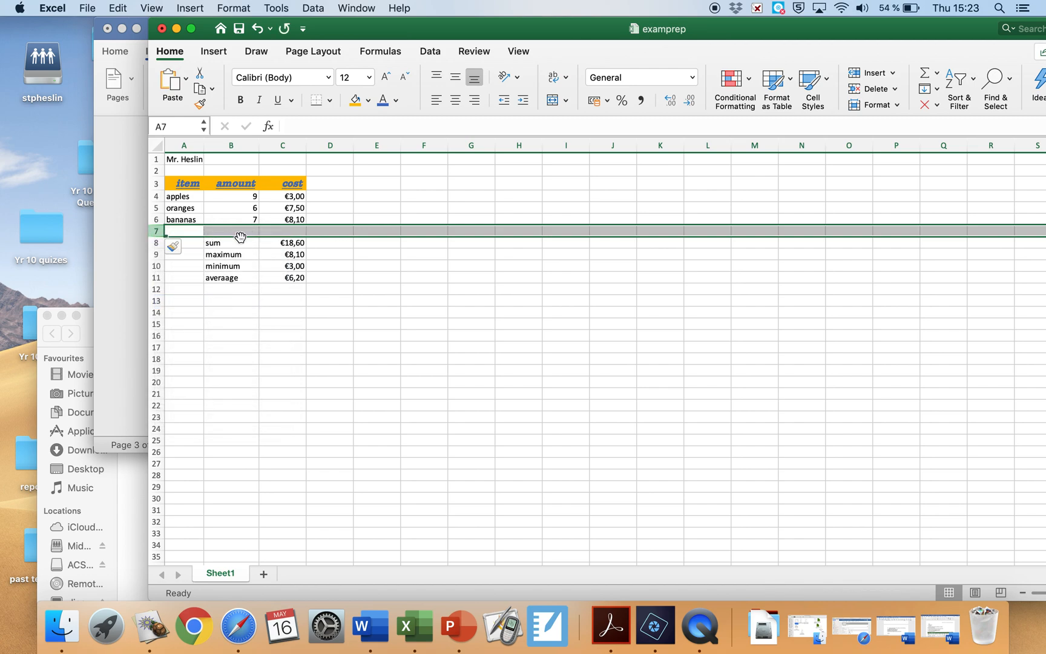
pyautogui.rightClick(391, 142)
pyautogui.press('Escape')
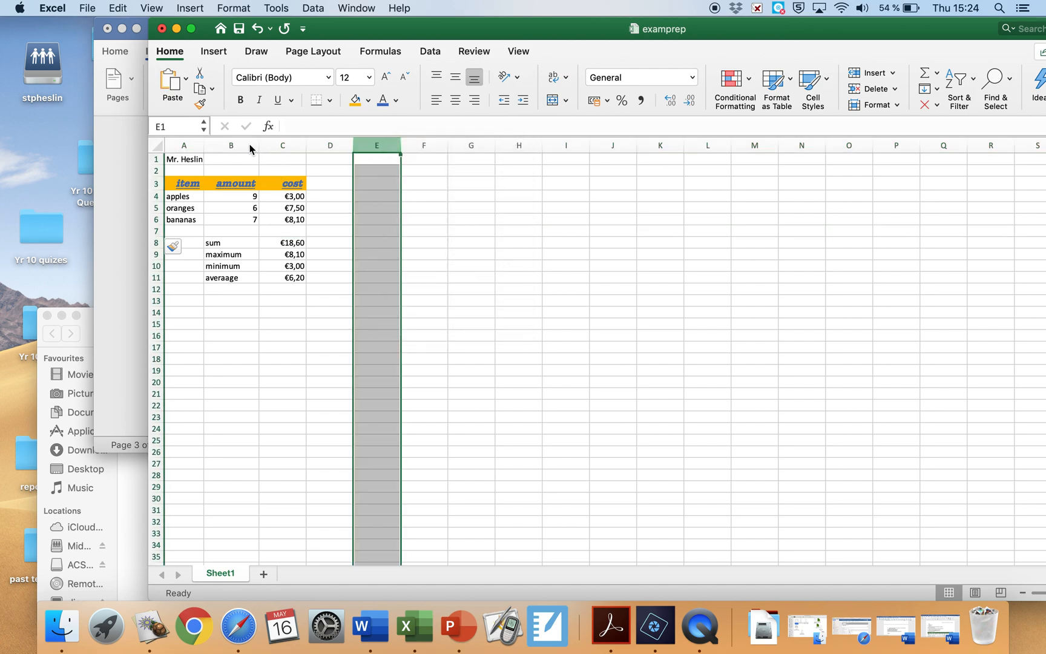
pyautogui.rightClick(250, 146)
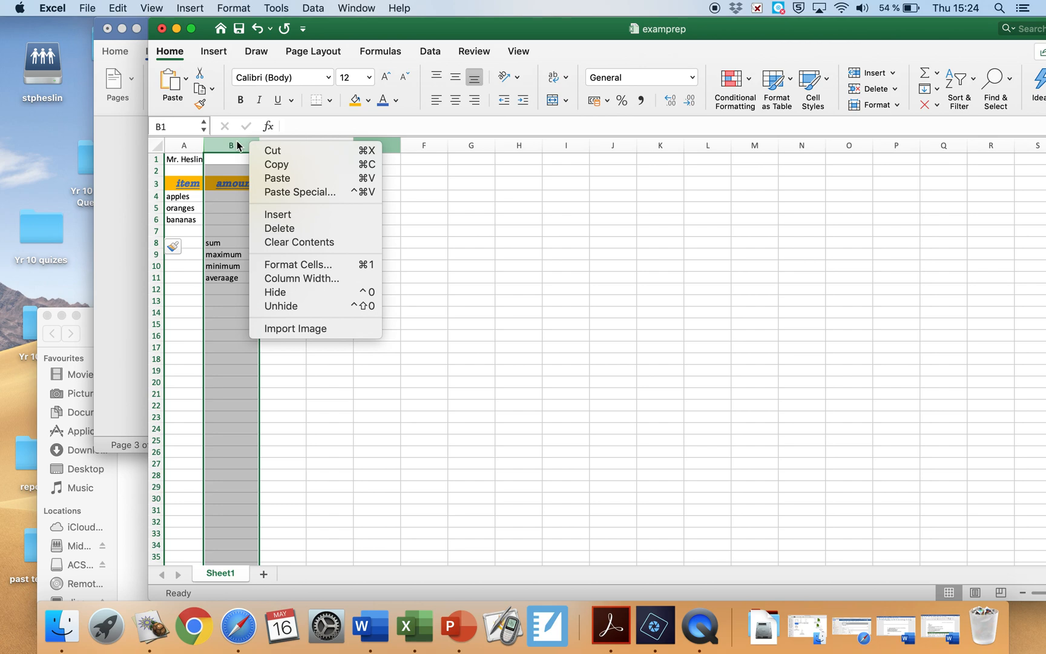
pyautogui.rightClick(237, 145)
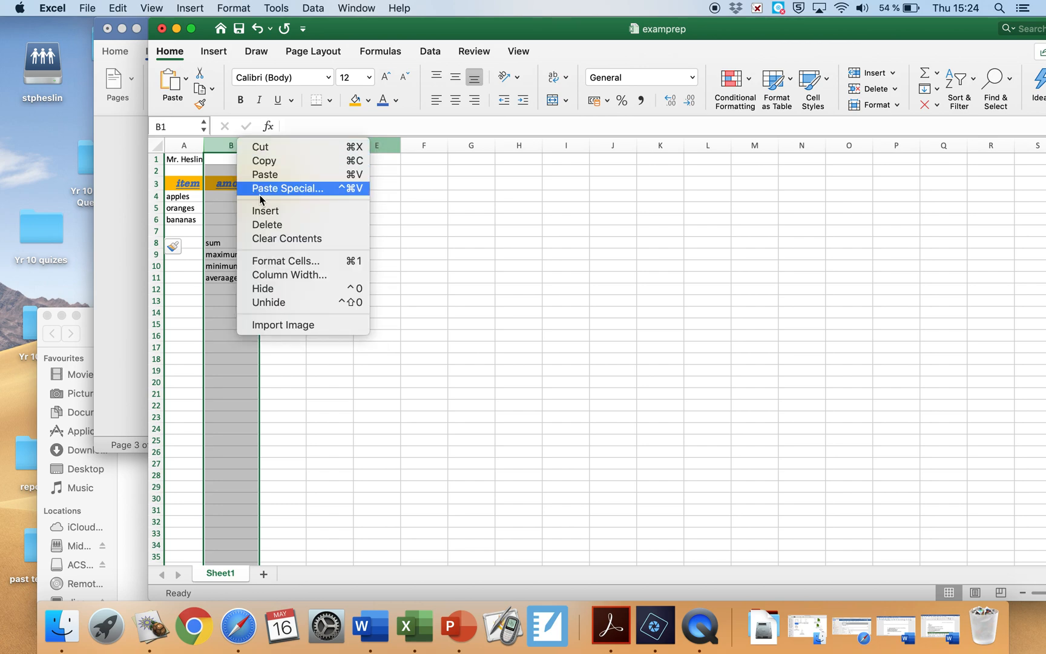
pyautogui.click(266, 215)
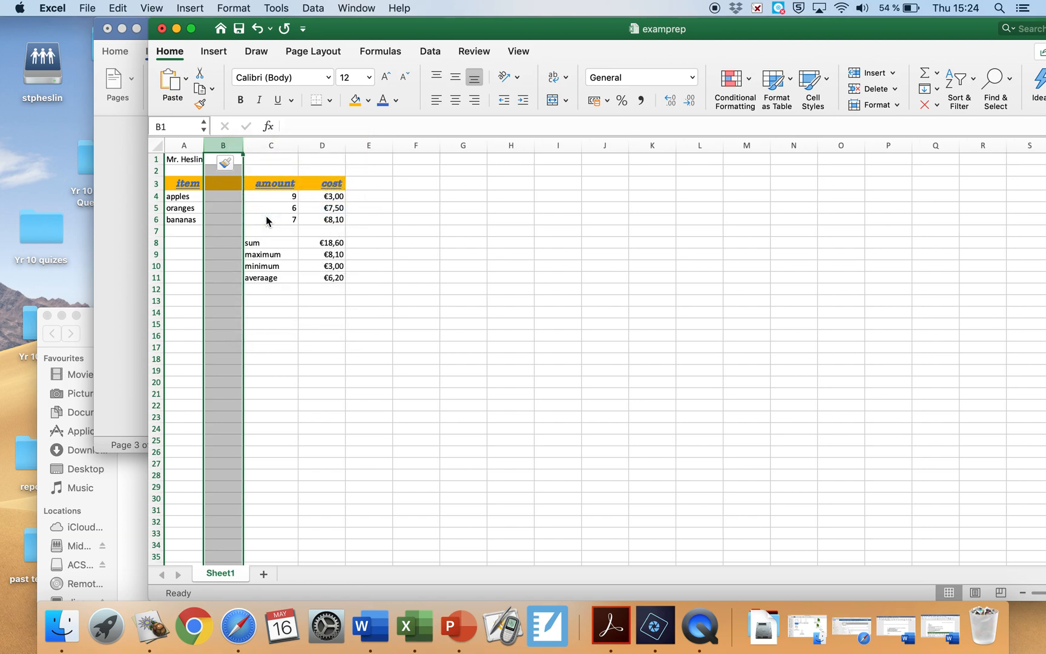
pyautogui.moveTo(231, 146); pyautogui.dragTo(253, 145)
pyautogui.click(253, 145)
pyautogui.moveTo(229, 147)
pyautogui.mouseDown()
pyautogui.moveTo(250, 146)
pyautogui.moveTo(230, 144)
pyautogui.mouseUp()
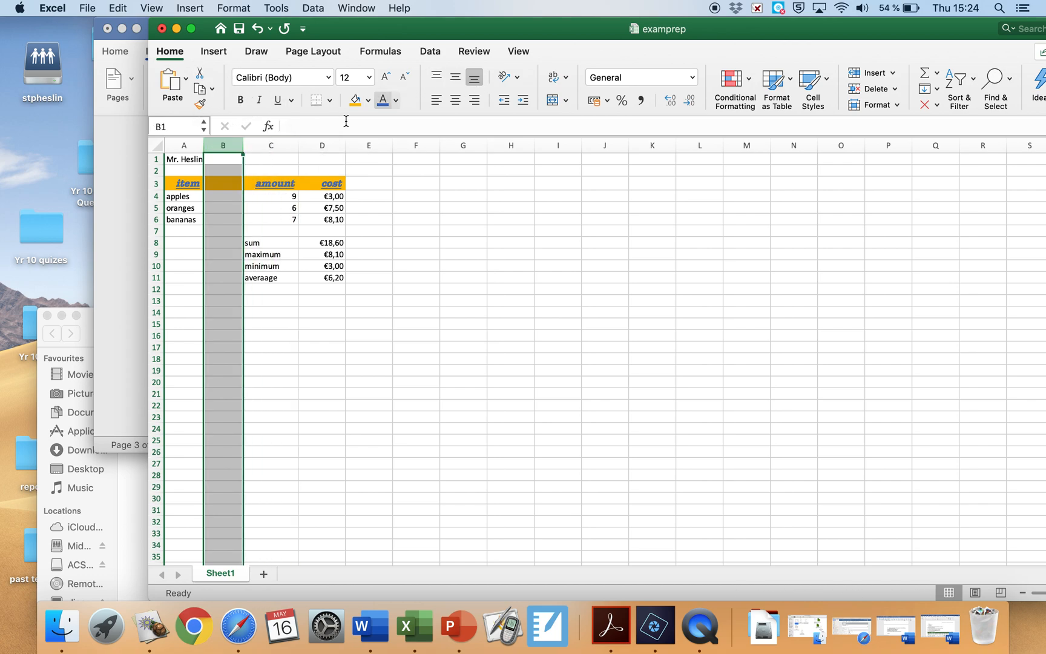
# - Check the remaining Excel items in the Word checklist, return to the workbook and select D7
pyautogui.click(135, 225)
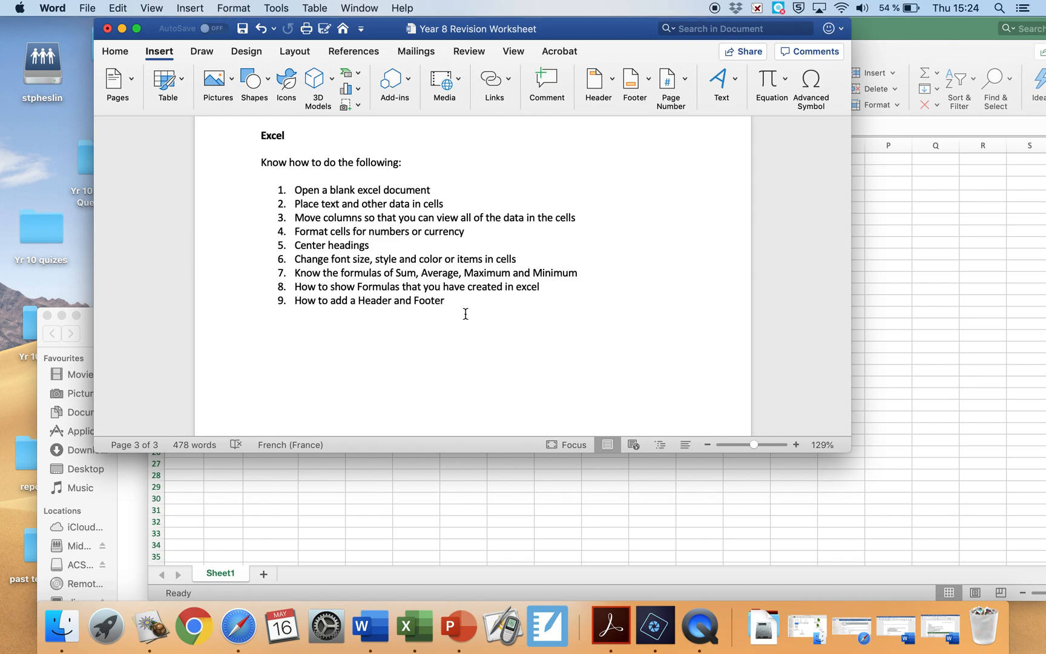
pyautogui.click(952, 286)
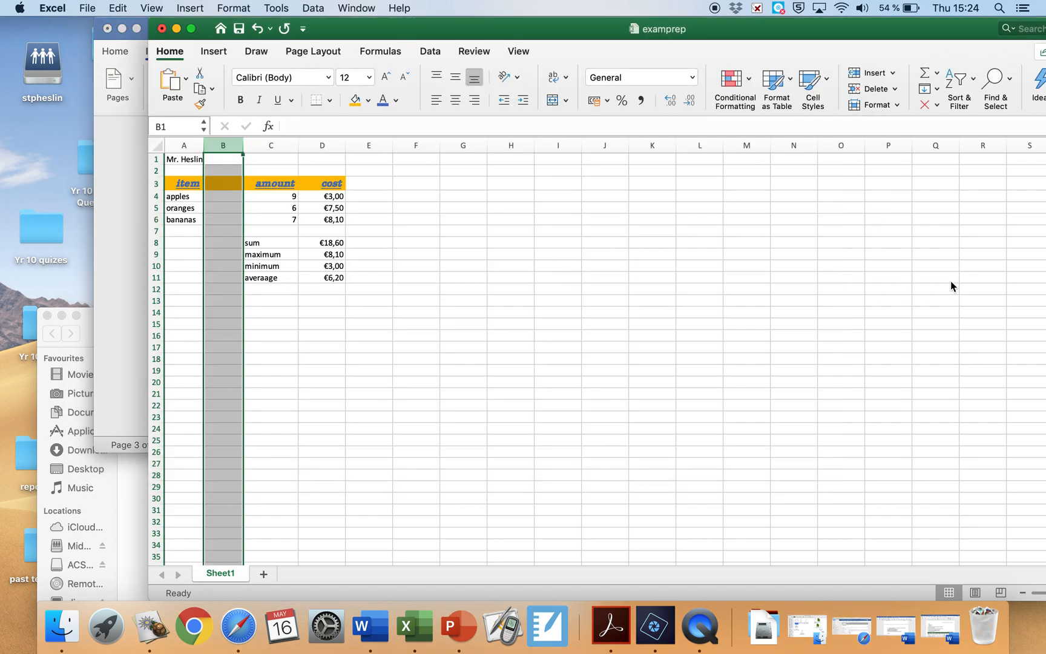
pyautogui.click(328, 235)
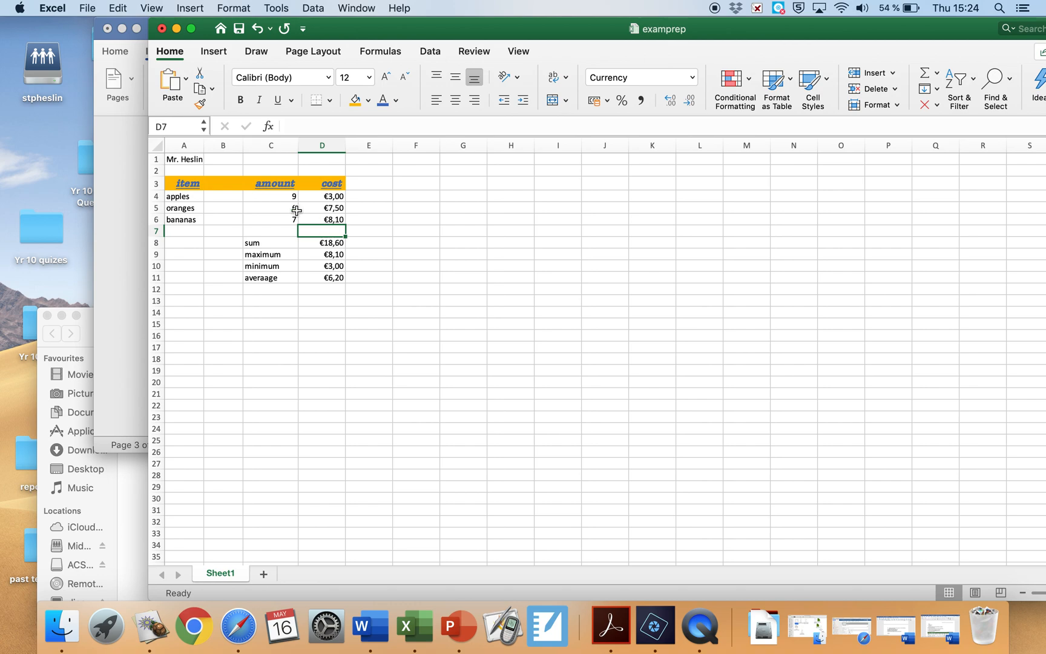
# - Review the cost of apples and the sum, maximum and average formulas in column D
pyautogui.click(336, 196)
pyautogui.click(335, 238)
pyautogui.click(335, 254)
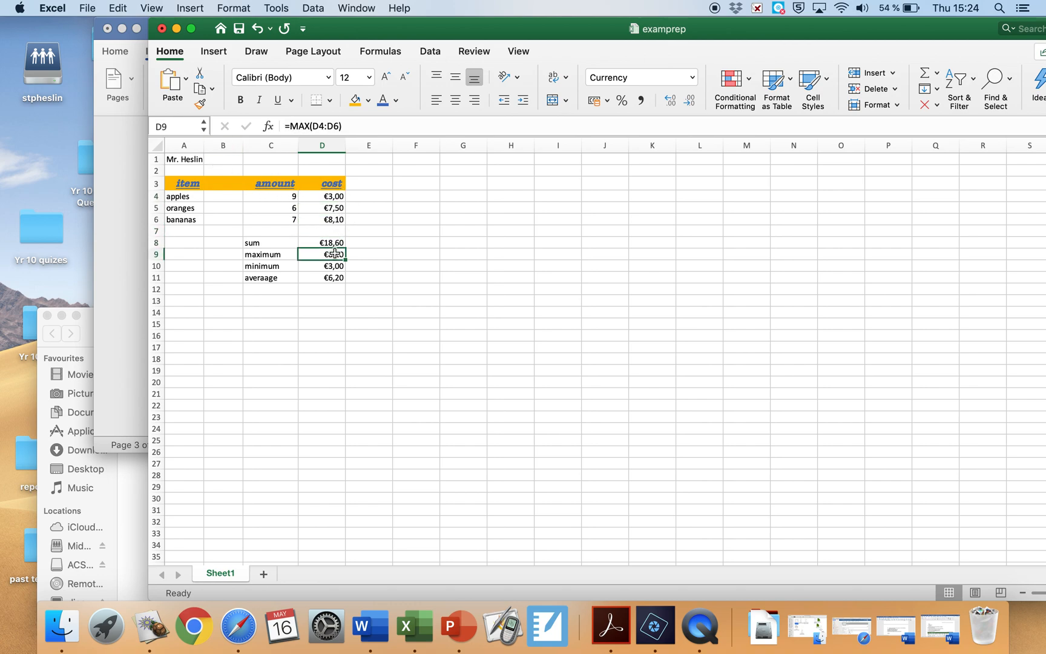
pyautogui.click(335, 278)
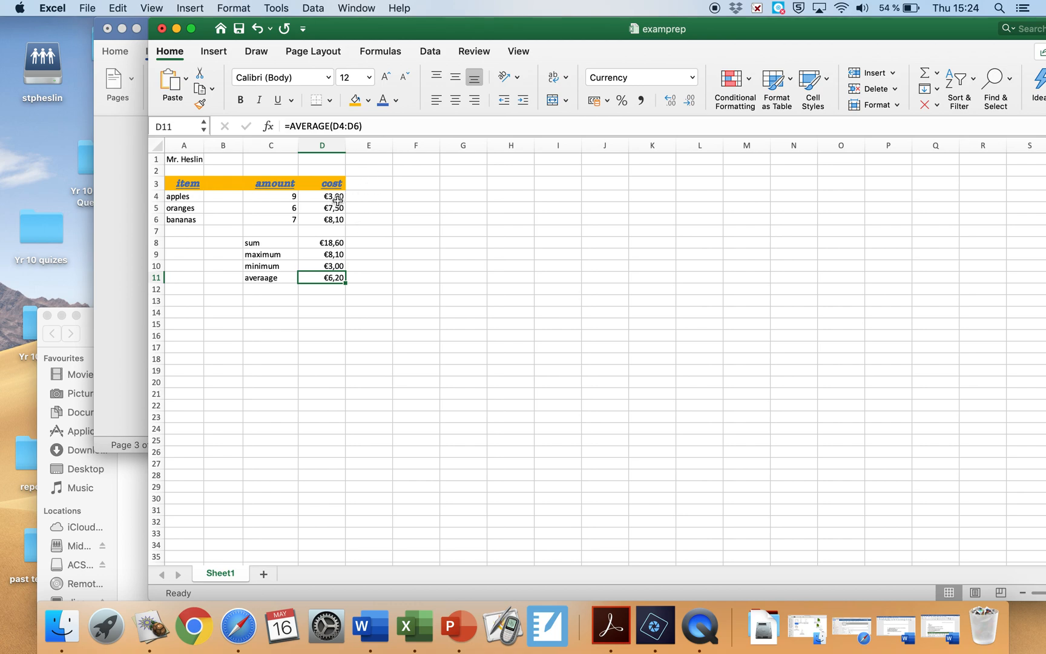
pyautogui.click(338, 200)
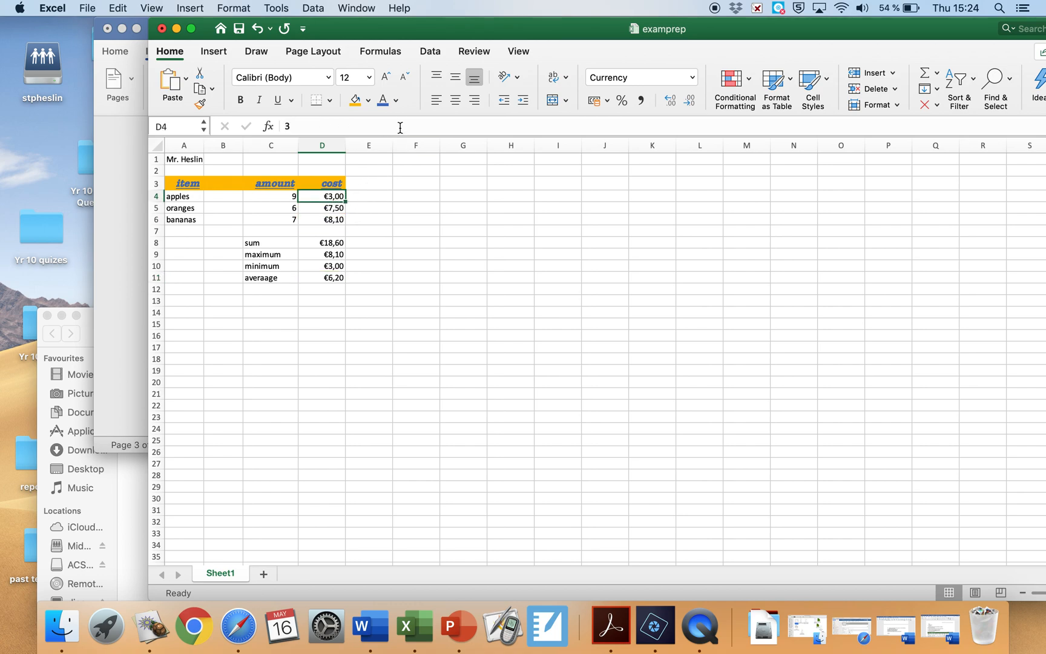
# - Add the heading "total cost" in E3, next to the cost heading
pyautogui.click(371, 198)
pyautogui.click(364, 181)
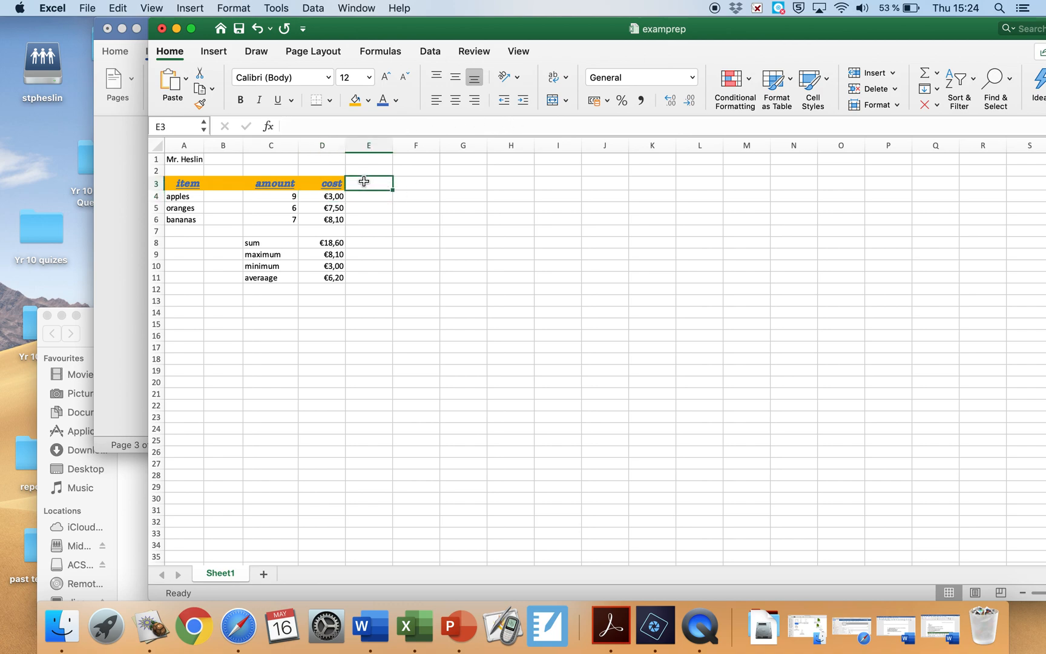
pyautogui.write('total co')
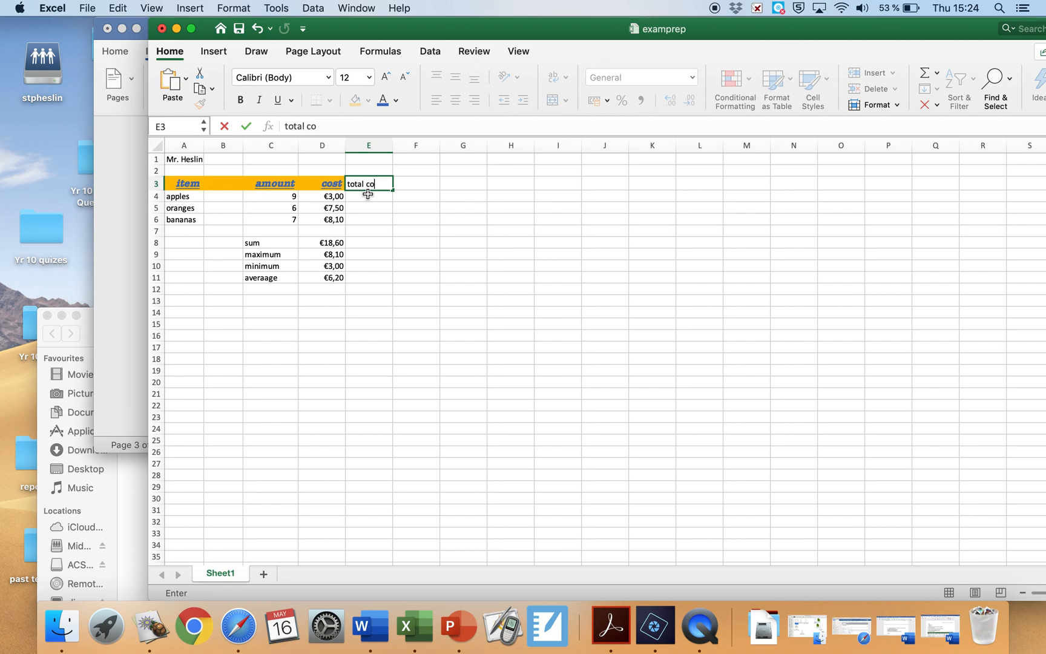
pyautogui.press('BackSpace')
pyautogui.press('BackSpace')
pyautogui.click(291, 197)
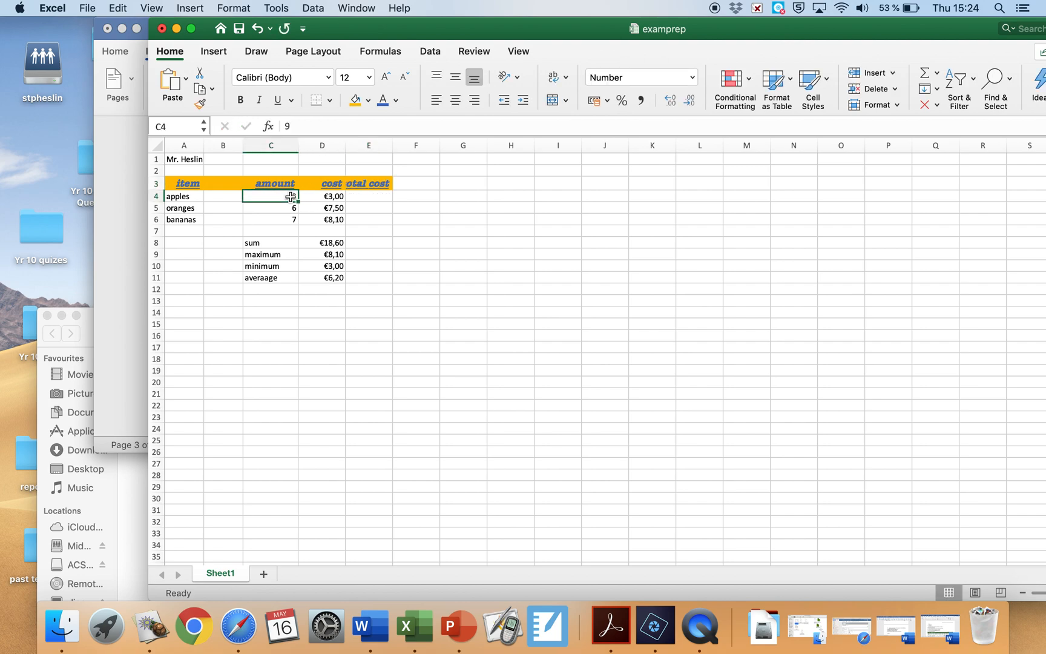
# - Enter the formula =C4*D4 in E4 to multiply the amount of apples by their cost
pyautogui.click(317, 197)
pyautogui.click(363, 194)
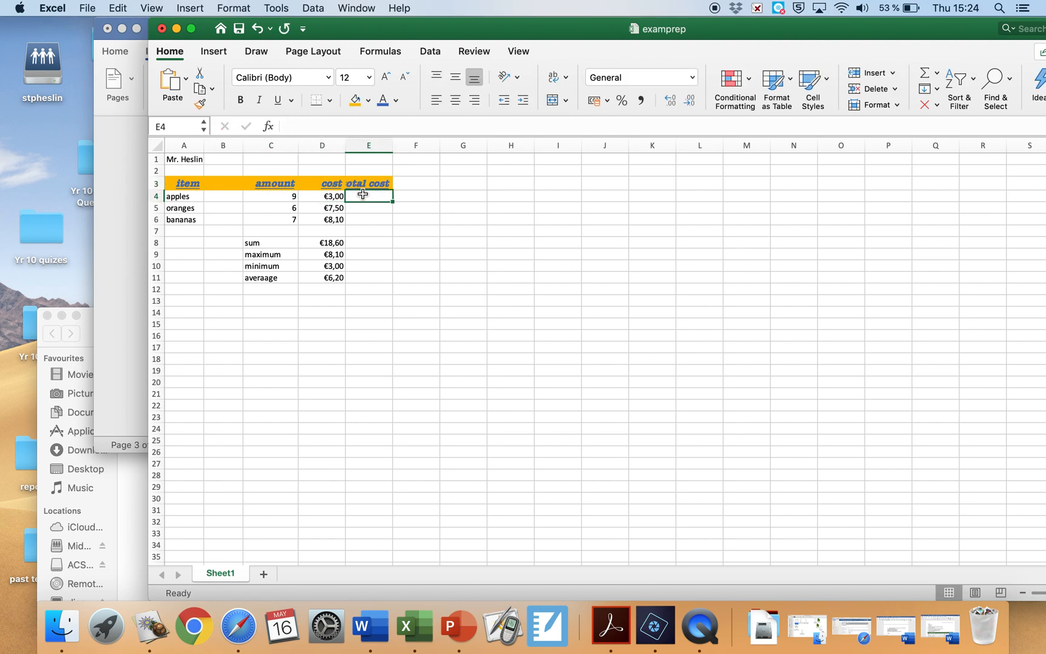
pyautogui.write('=')
pyautogui.click(290, 196)
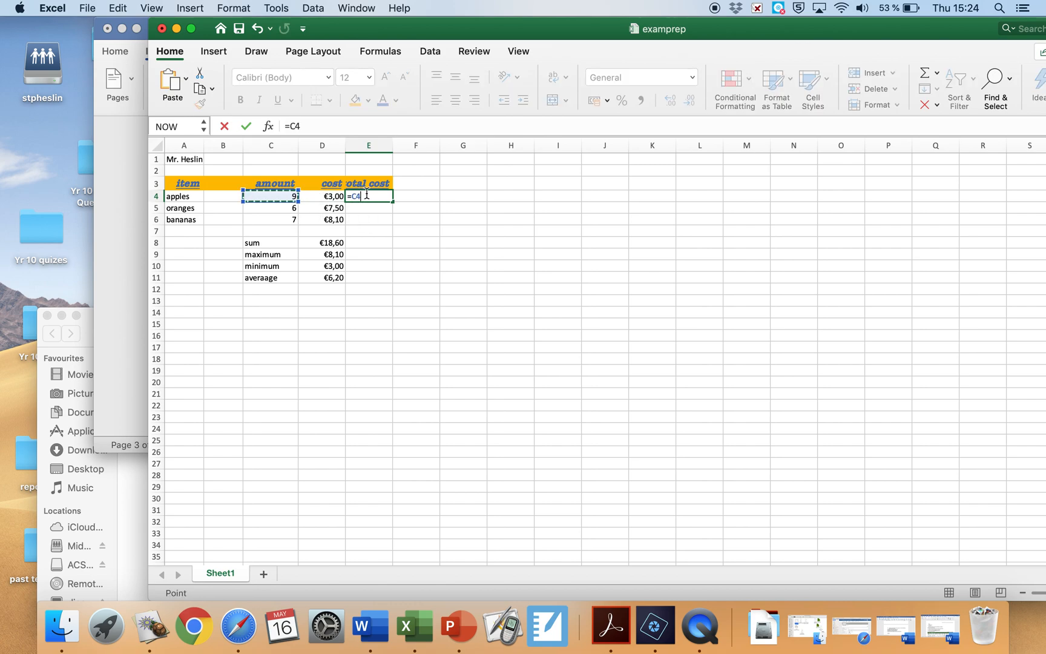
pyautogui.write('*')
pyautogui.click(340, 196)
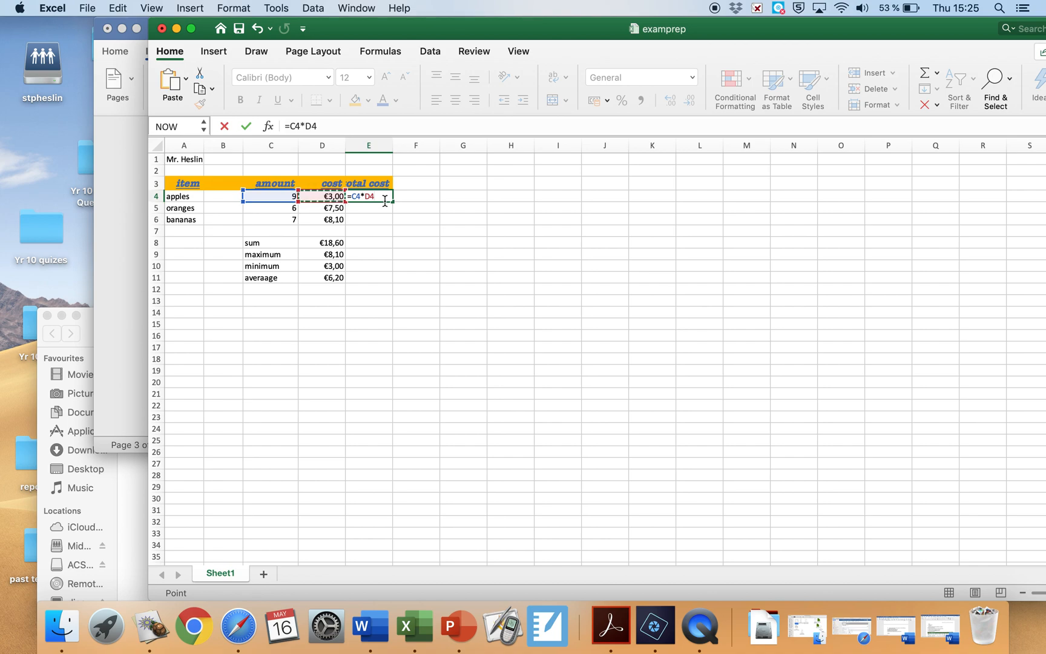
pyautogui.press('Return')
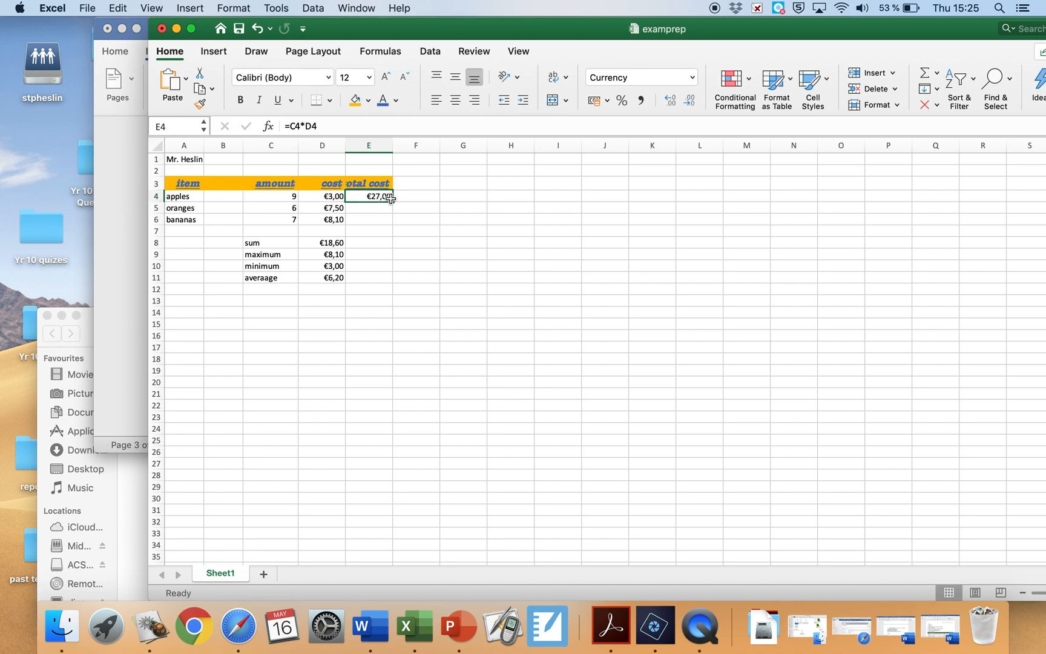
# - Fill the total cost formula from E4 down to E6 for the oranges and bananas
pyautogui.moveTo(393, 201); pyautogui.dragTo(393, 202)
pyautogui.click(374, 209)
pyautogui.click(387, 198)
pyautogui.moveTo(394, 202); pyautogui.dragTo(391, 220)
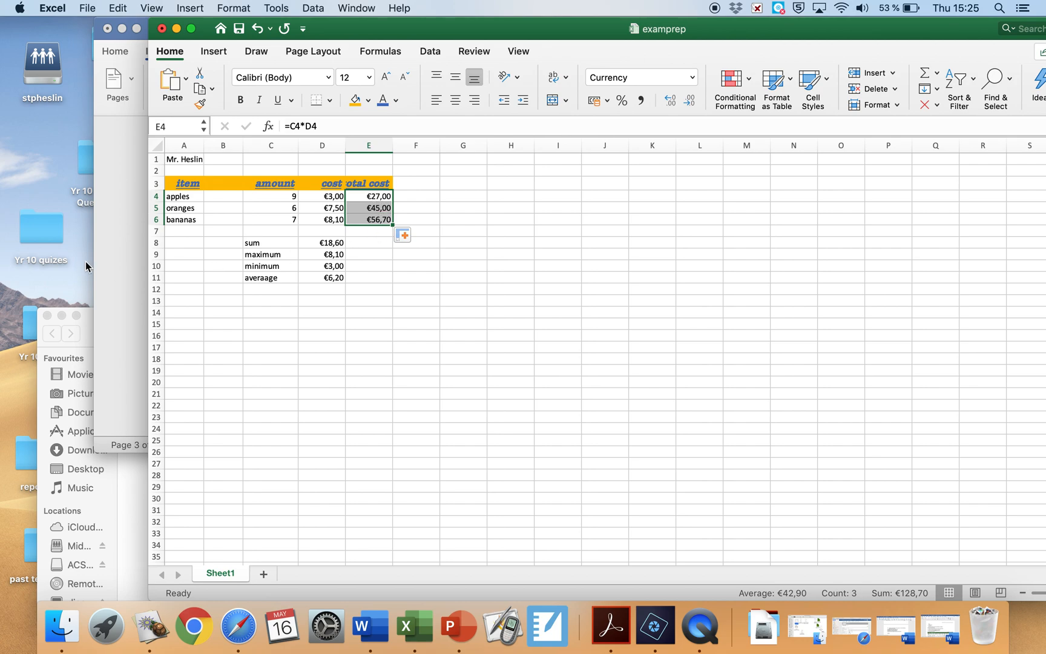
# - Check the Excel checklist in Word, return to the workbook and turn on Show Formulas for the sheet
pyautogui.click(117, 274)
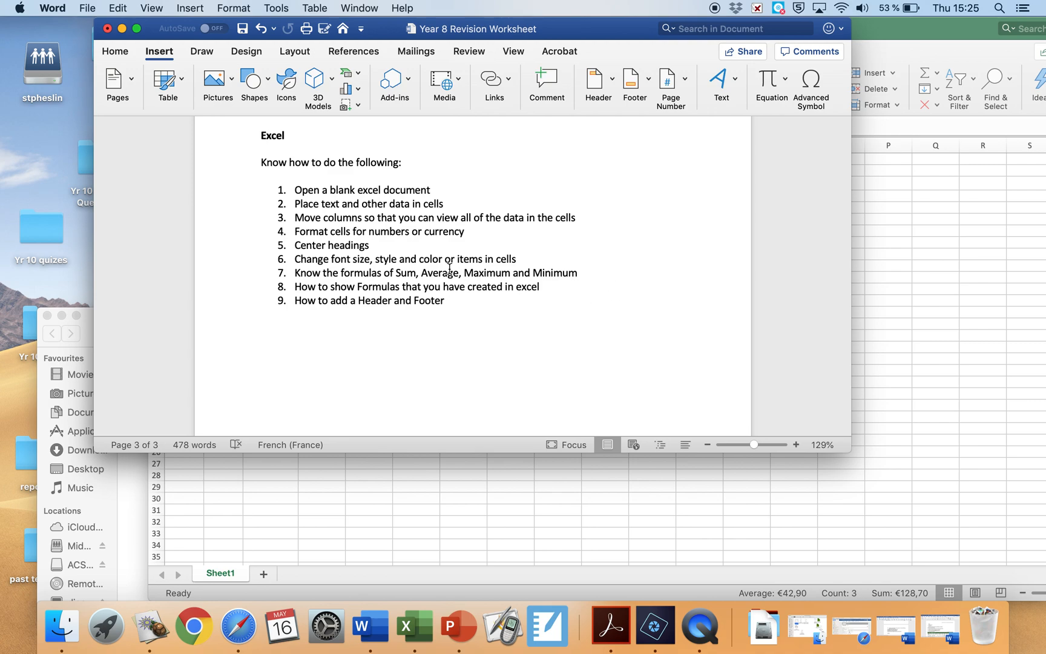
pyautogui.click(910, 36)
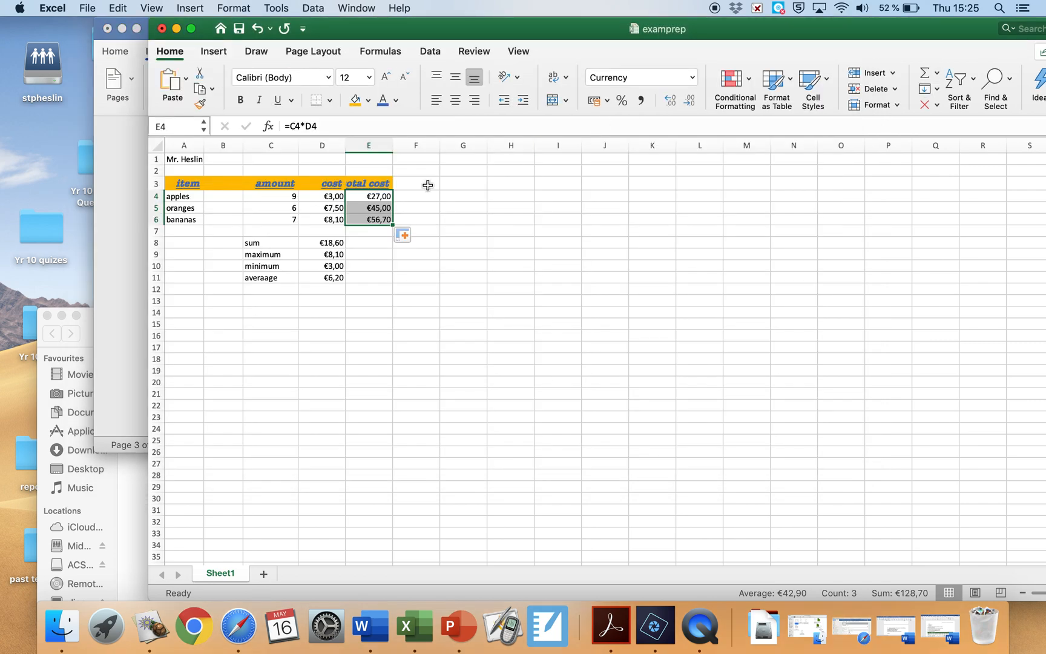
pyautogui.click(393, 55)
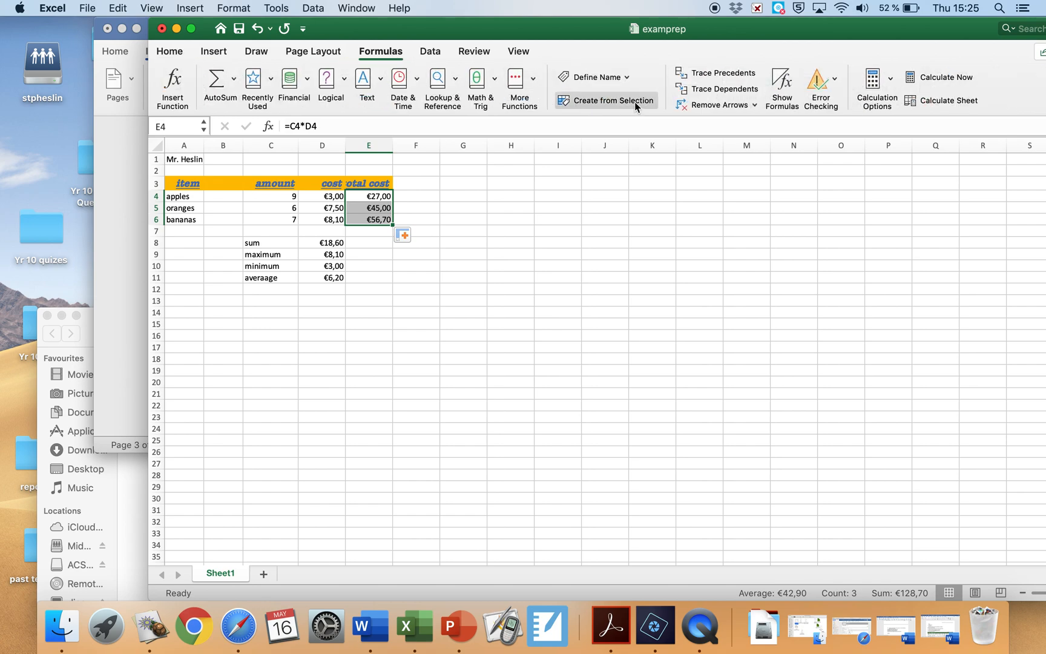
pyautogui.click(793, 91)
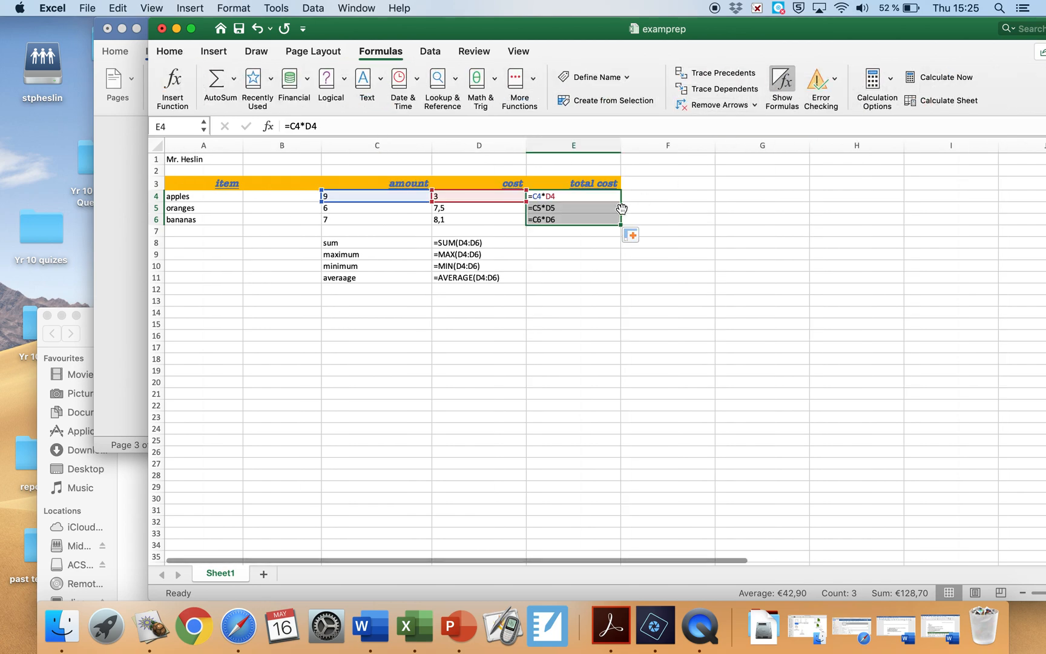
# - Examine the displayed sum and average formulas in column D and the total cost formulas in E6 and E4
pyautogui.click(515, 244)
pyautogui.click(512, 278)
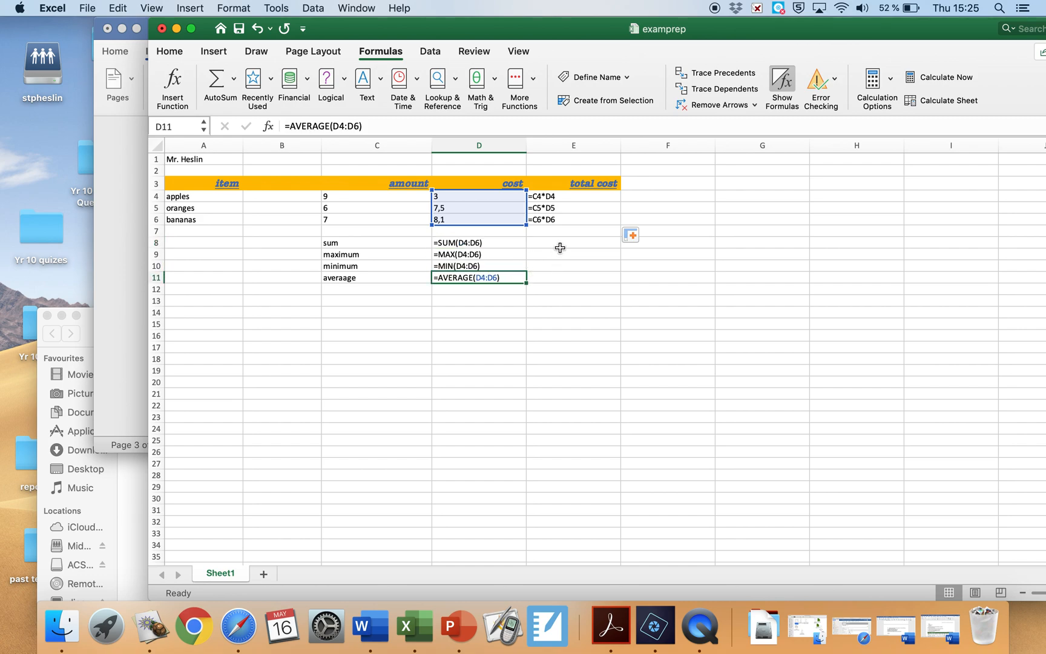
pyautogui.click(571, 218)
pyautogui.click(568, 196)
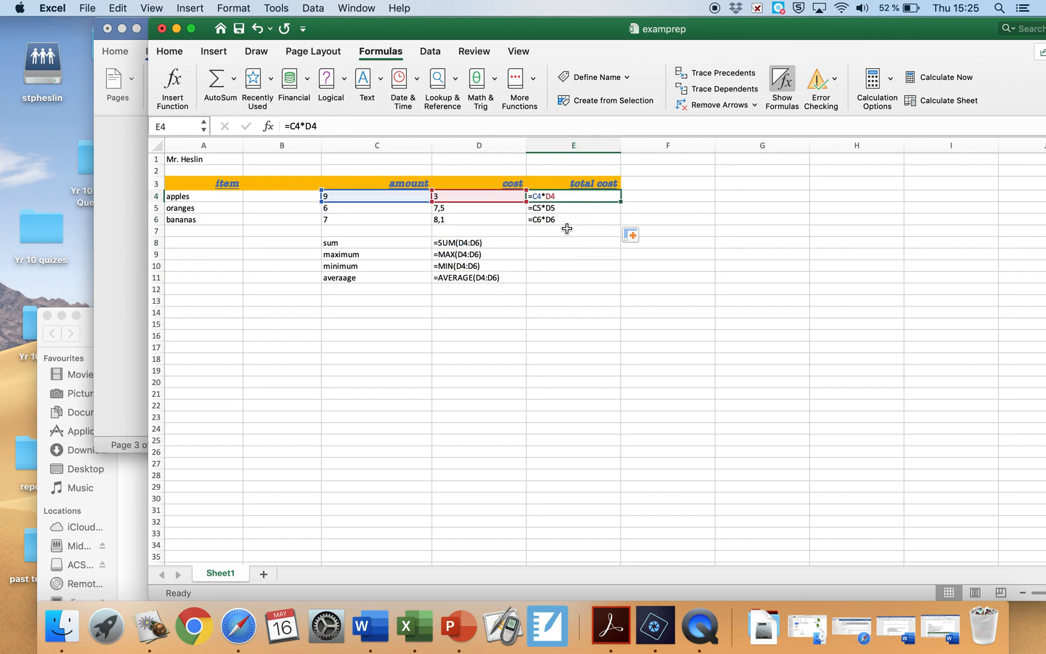
# - Consult the Word checklist, return to the workbook and insert a header with the teacher's name in its right section
pyautogui.click(133, 212)
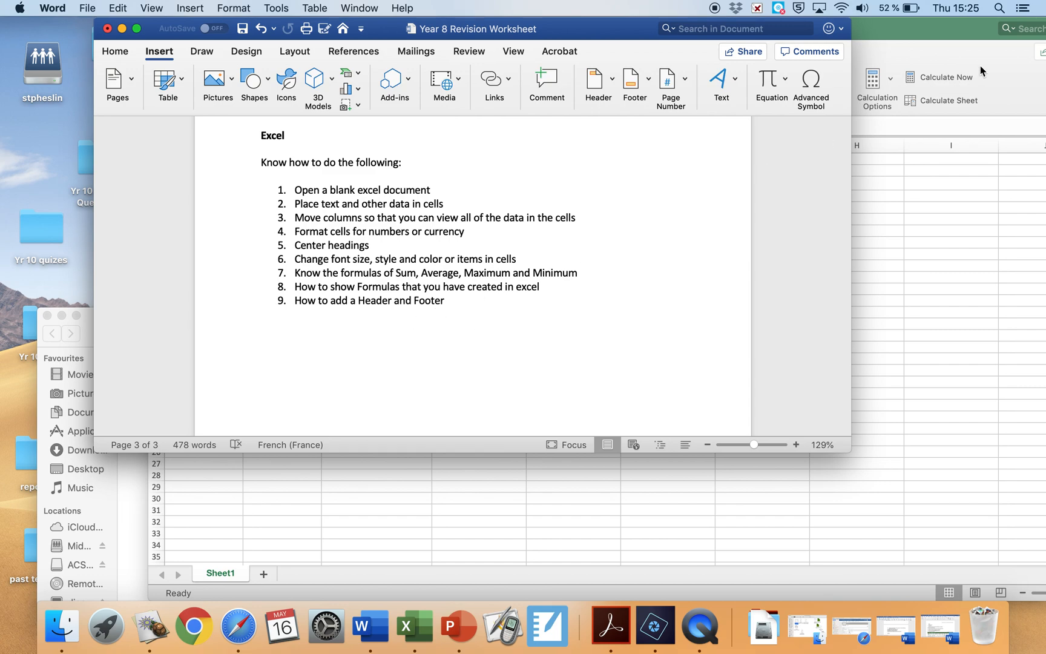
pyautogui.click(905, 38)
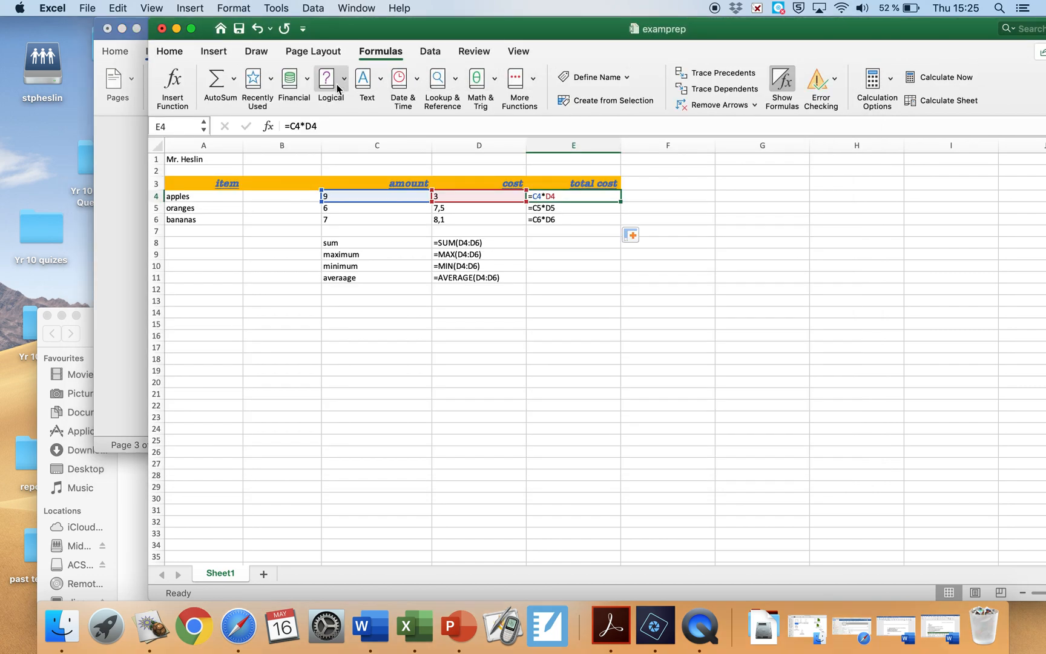
pyautogui.click(216, 54)
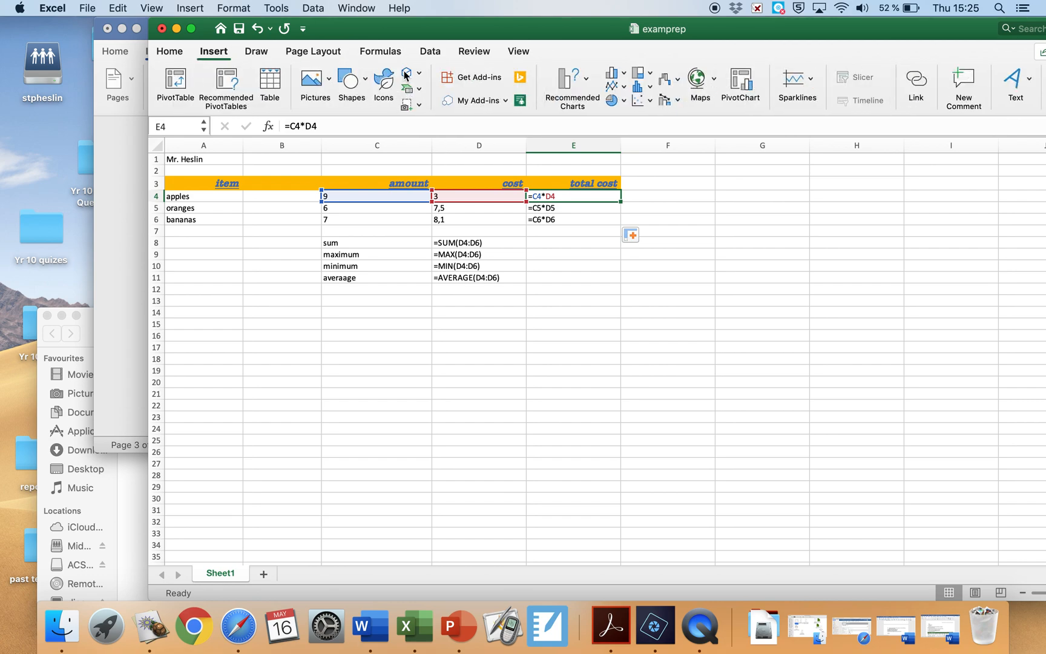
pyautogui.moveTo(760, 30); pyautogui.dragTo(575, 32)
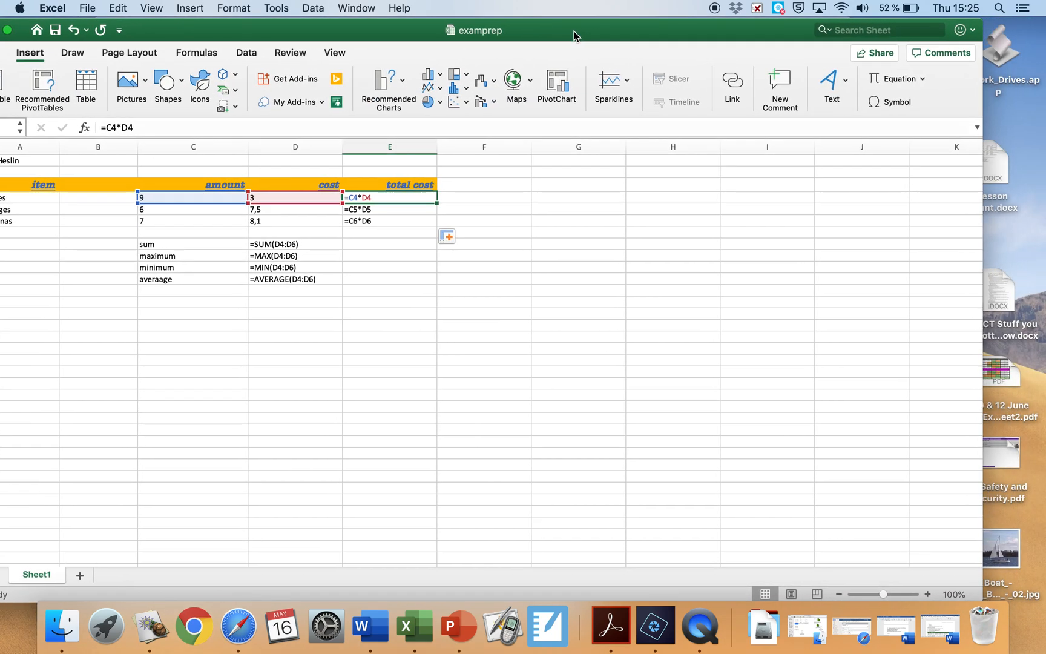
pyautogui.click(847, 88)
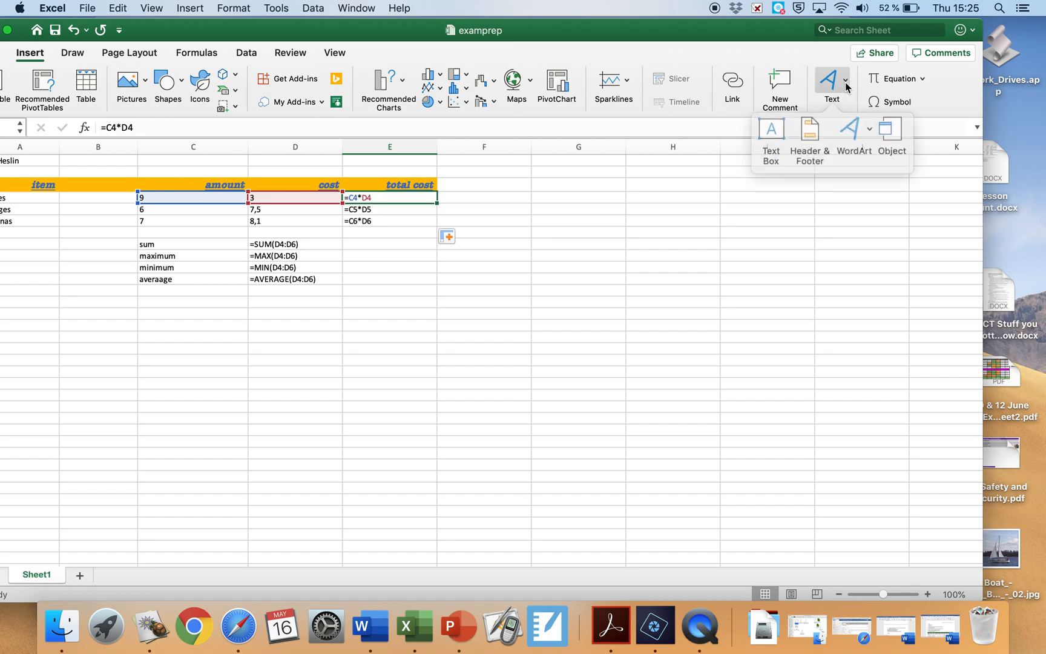
pyautogui.click(813, 127)
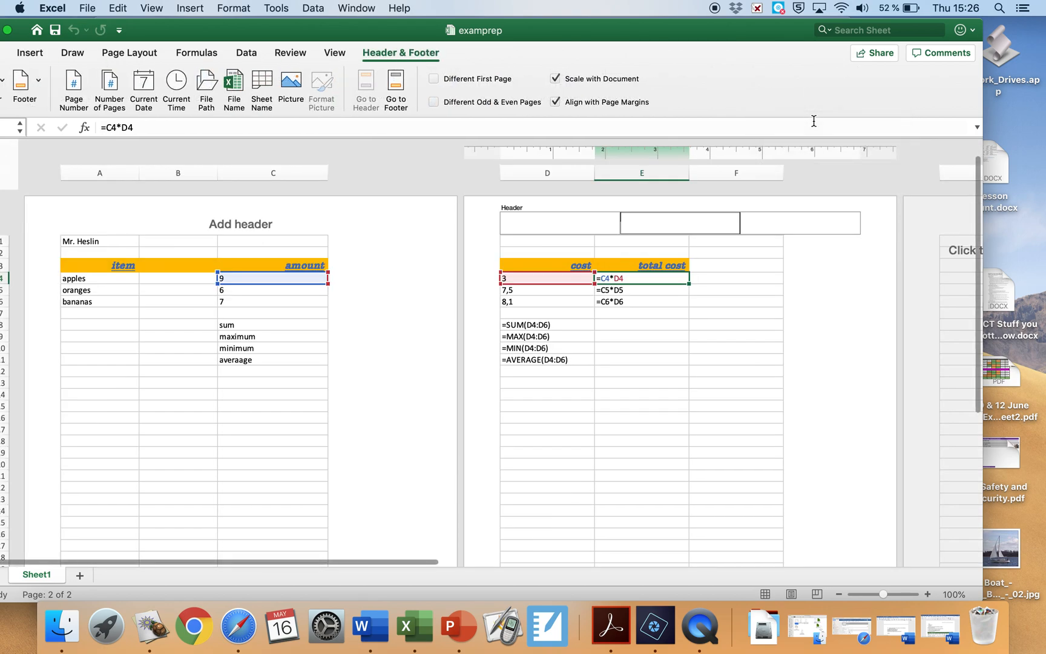
pyautogui.click(797, 218)
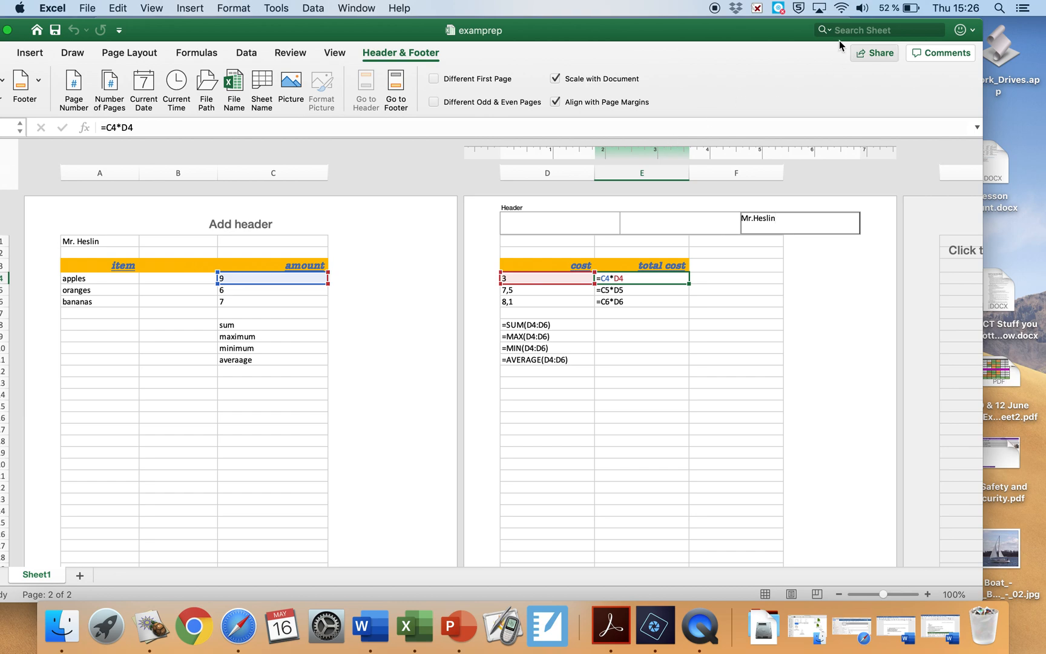
# - Save the examprep workbook and return the sheet from Page Layout to Normal view
pyautogui.moveTo(771, 29); pyautogui.dragTo(845, 25)
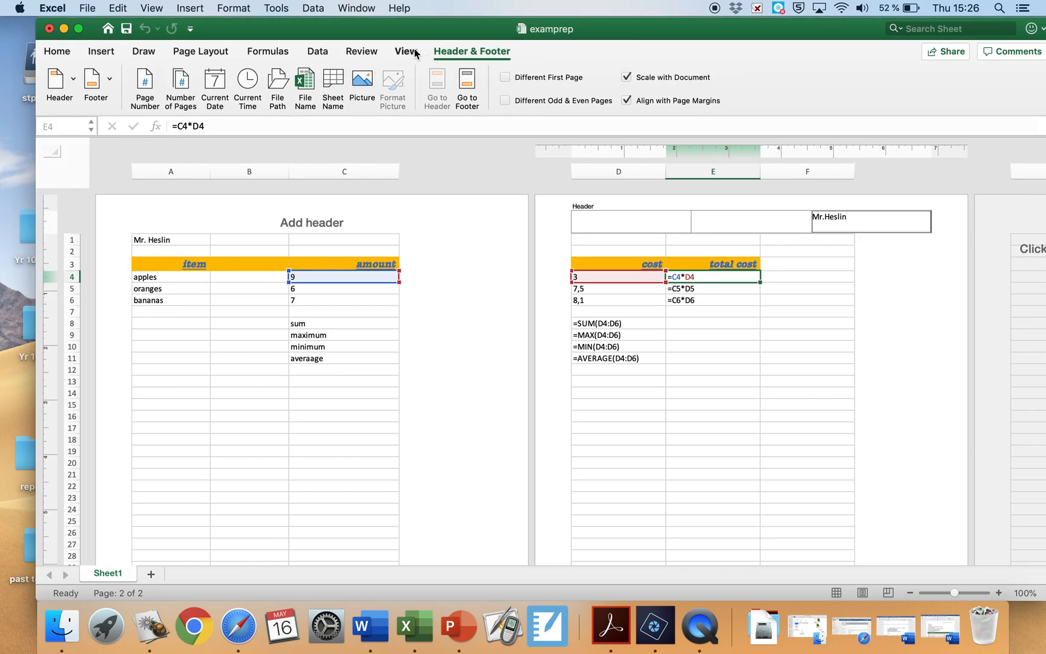
pyautogui.click(127, 34)
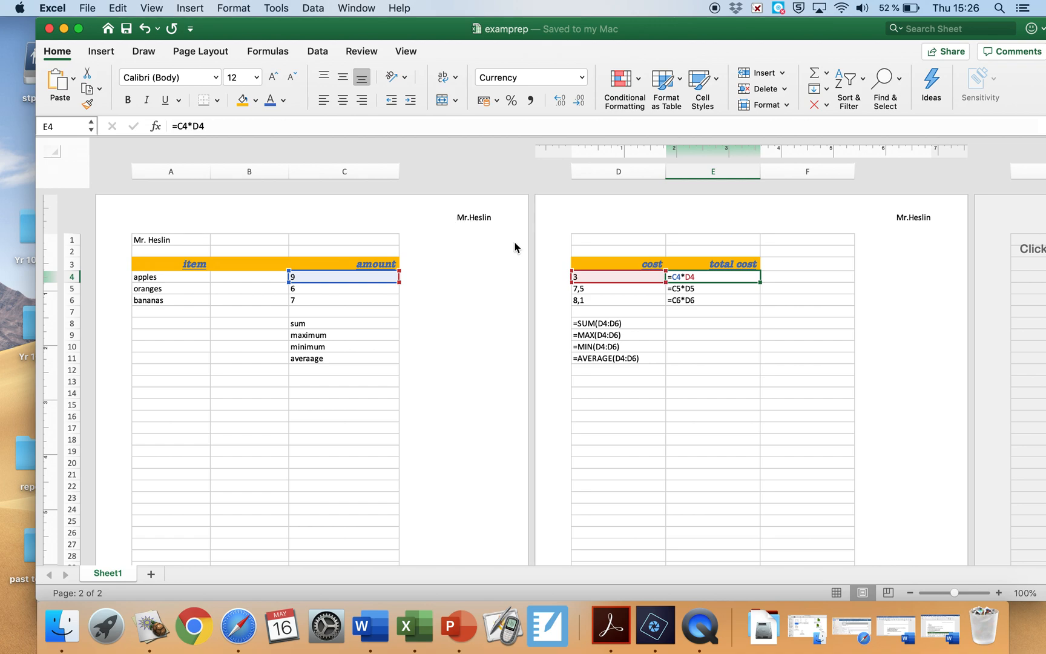
pyautogui.click(407, 52)
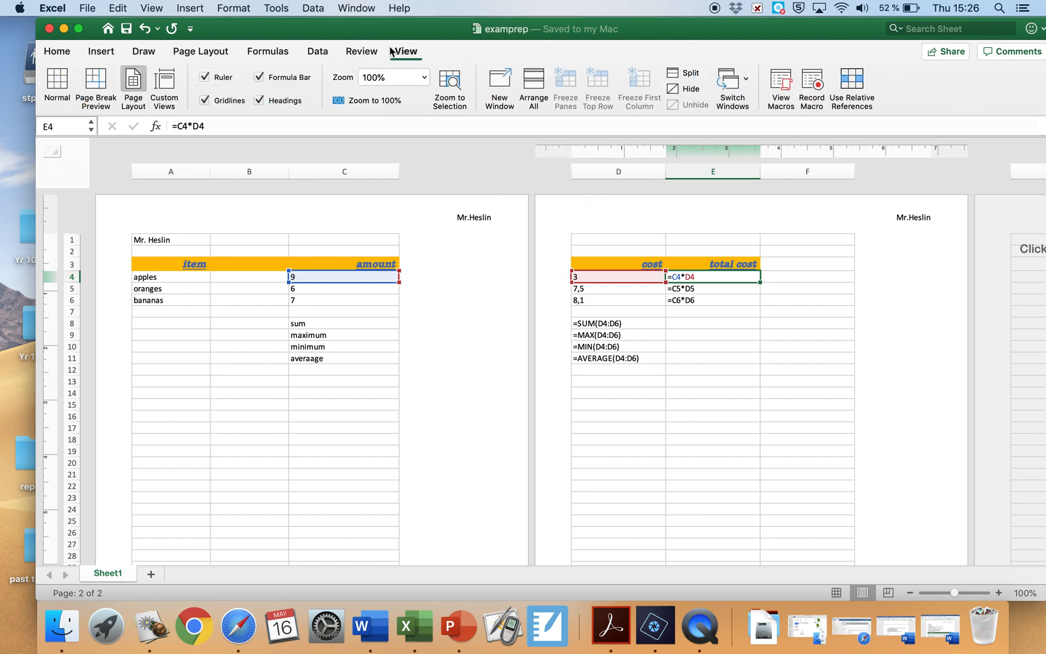
pyautogui.click(59, 91)
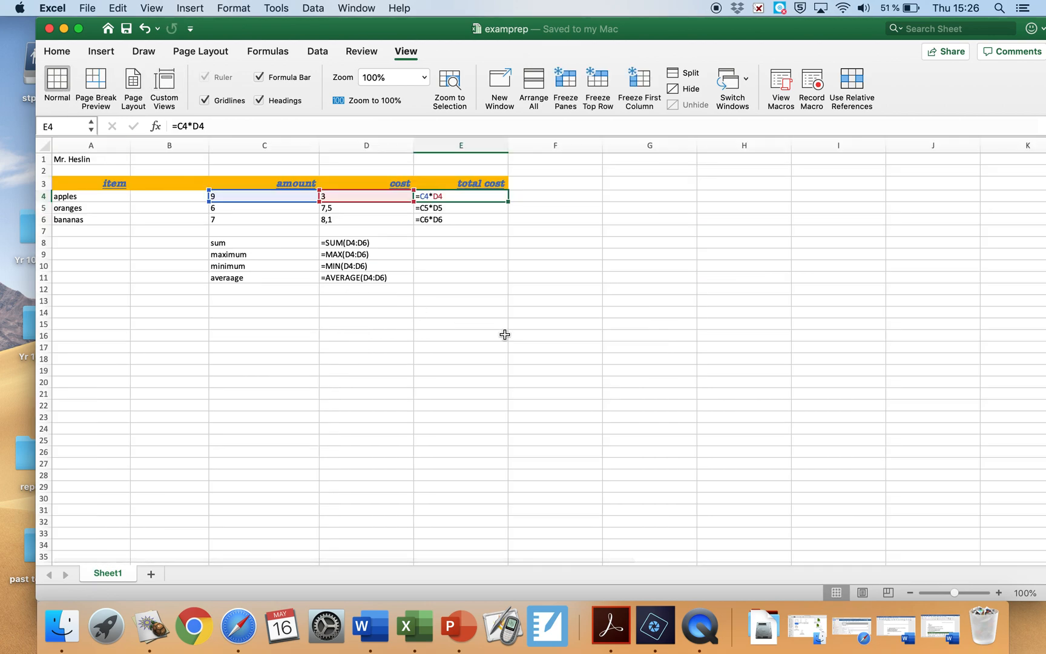
pyautogui.scroll(-2, 504, 335)
pyautogui.scroll(2, 505, 334)
pyautogui.hscroll(-1, 505, 334)
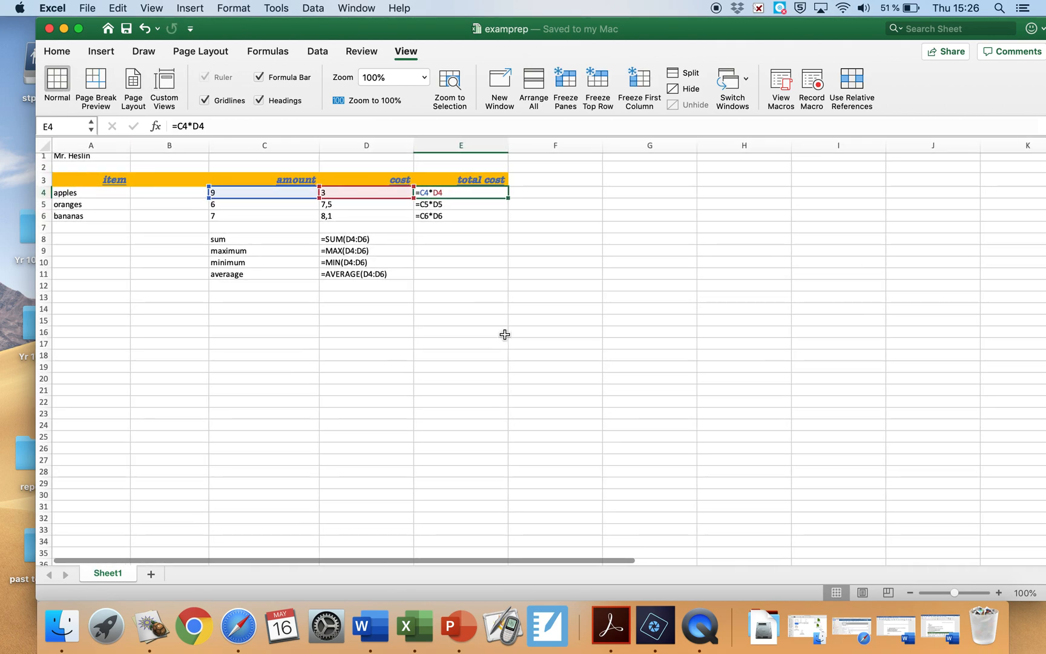
# - Turn off Show Formulas to display calculated values, and move the workbook window aside to uncover the Word worksheet
pyautogui.click(269, 51)
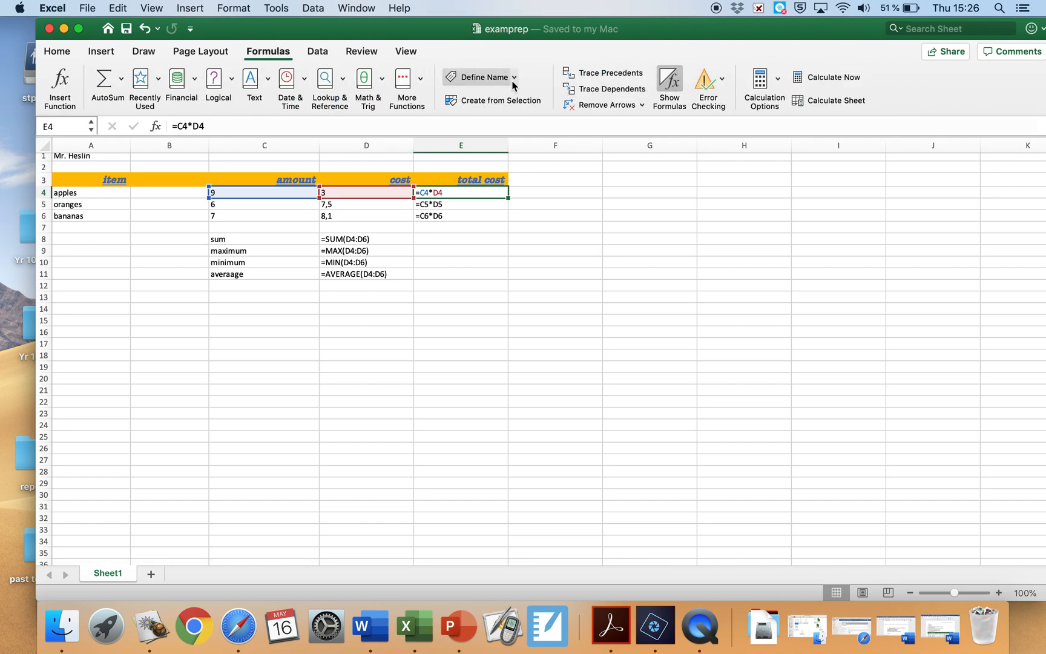
pyautogui.click(670, 78)
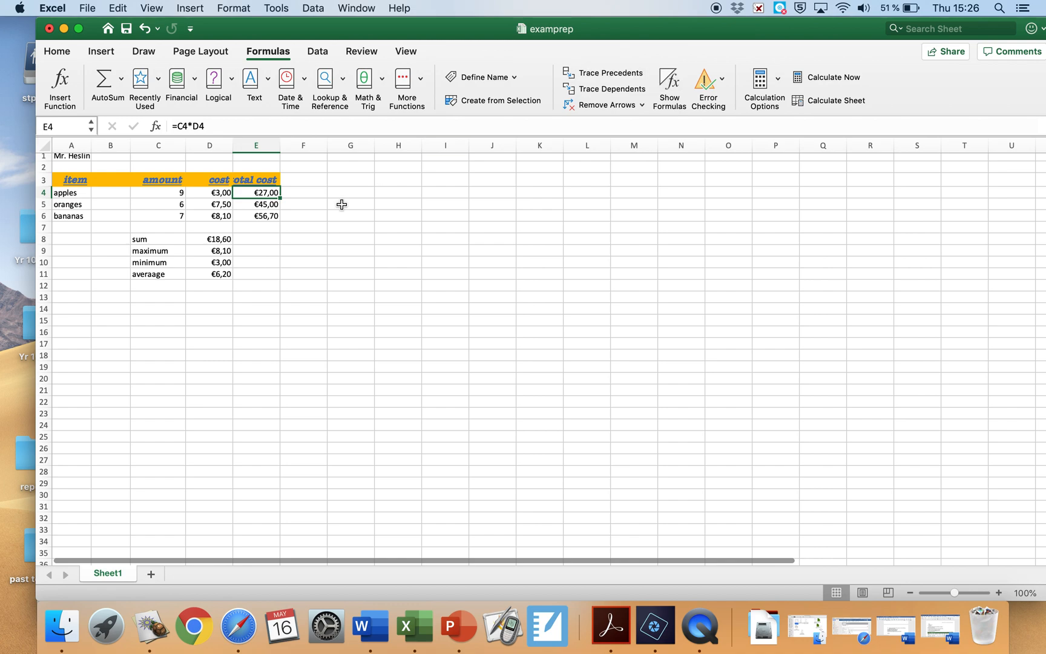
pyautogui.scroll(-1, 293, 246)
pyautogui.scroll(1, 293, 247)
pyautogui.scroll(-2, 293, 247)
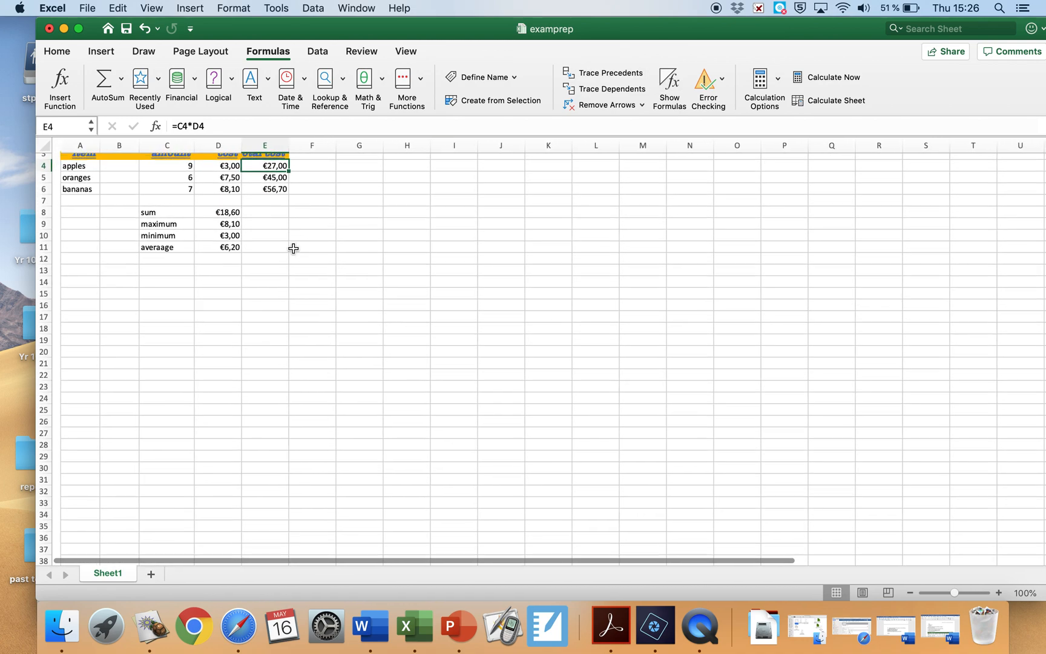
pyautogui.scroll(2, 246, 301)
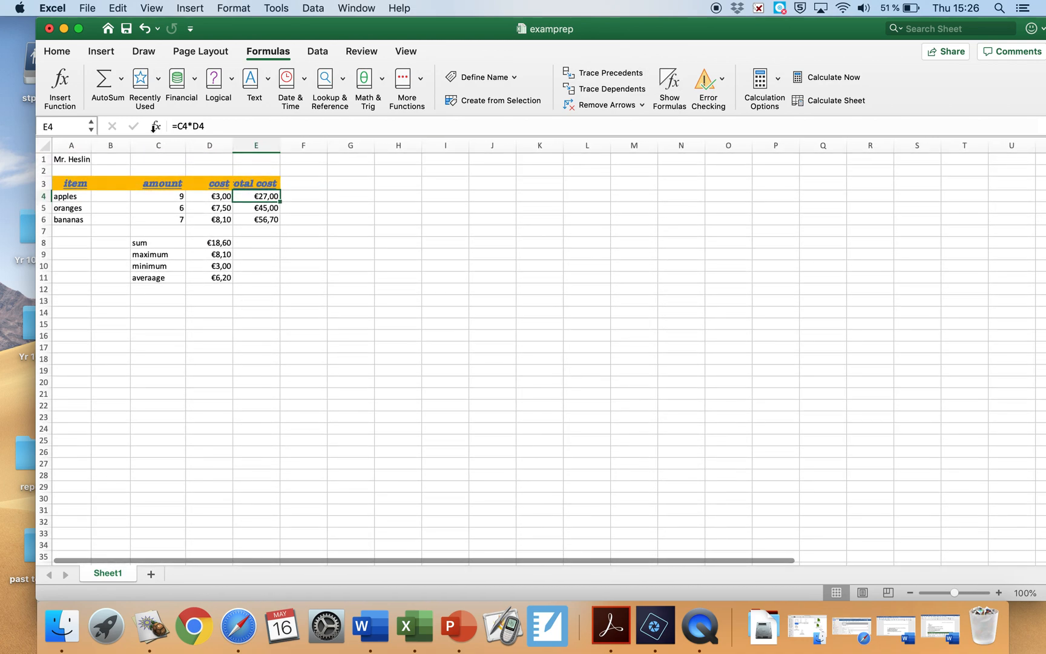
pyautogui.click(57, 53)
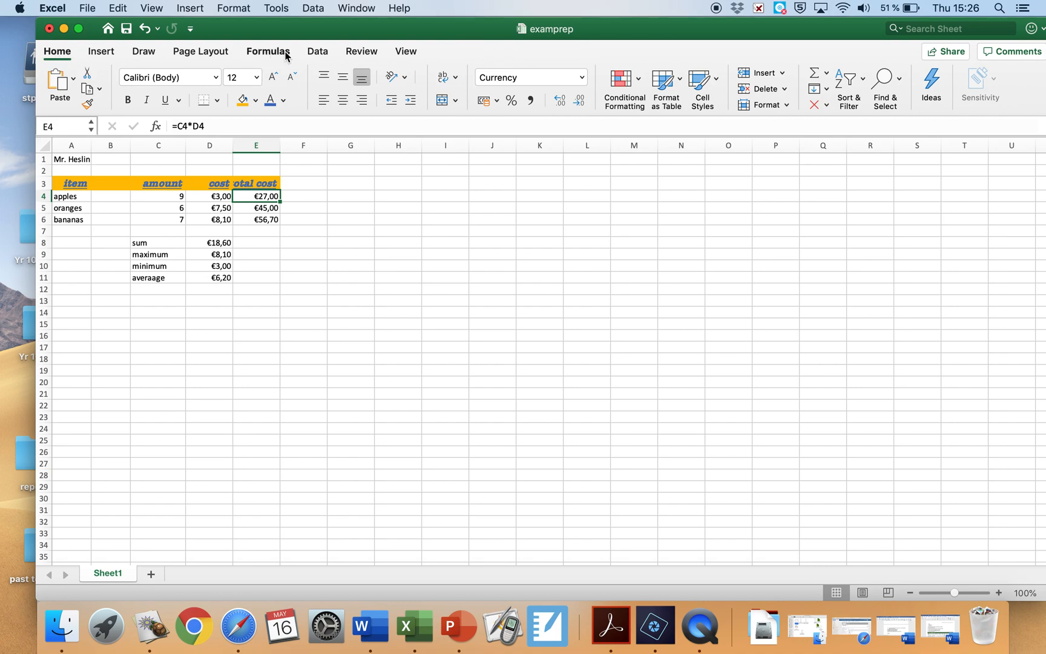
pyautogui.moveTo(295, 30); pyautogui.dragTo(416, 26)
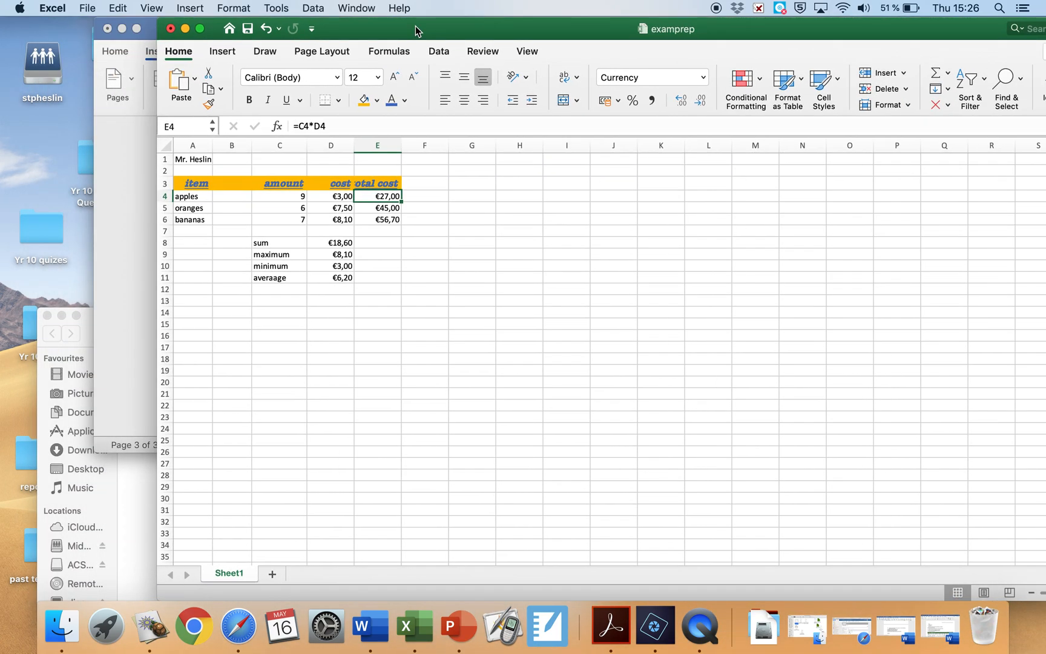
# - Reposition the workbook window and add a page footer reading "footer" in its right section
pyautogui.click(228, 55)
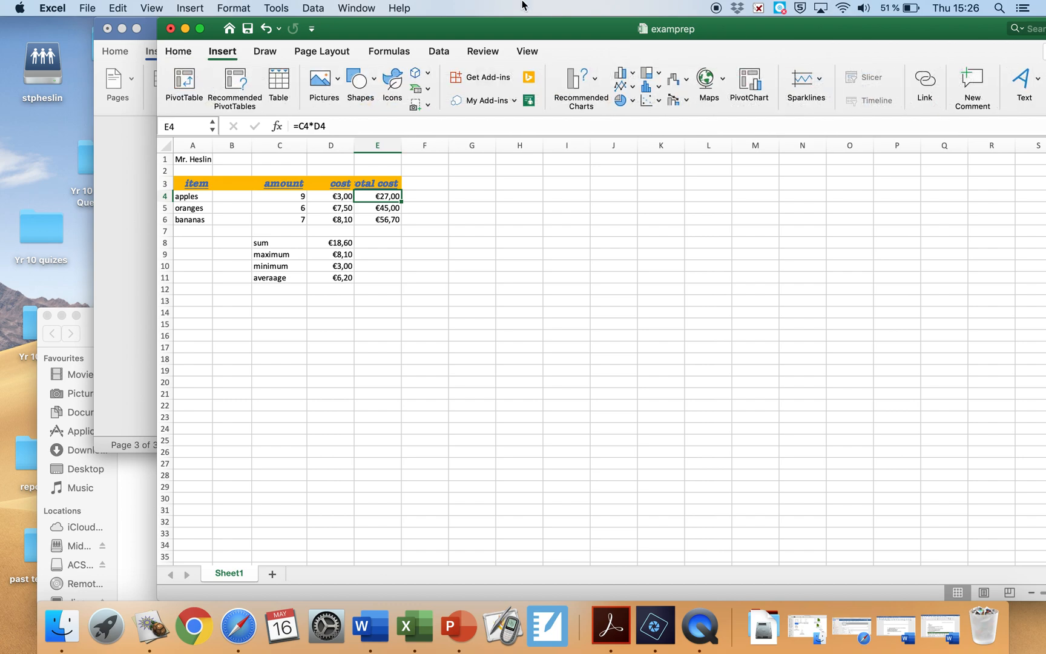
pyautogui.moveTo(512, 27); pyautogui.dragTo(427, 12)
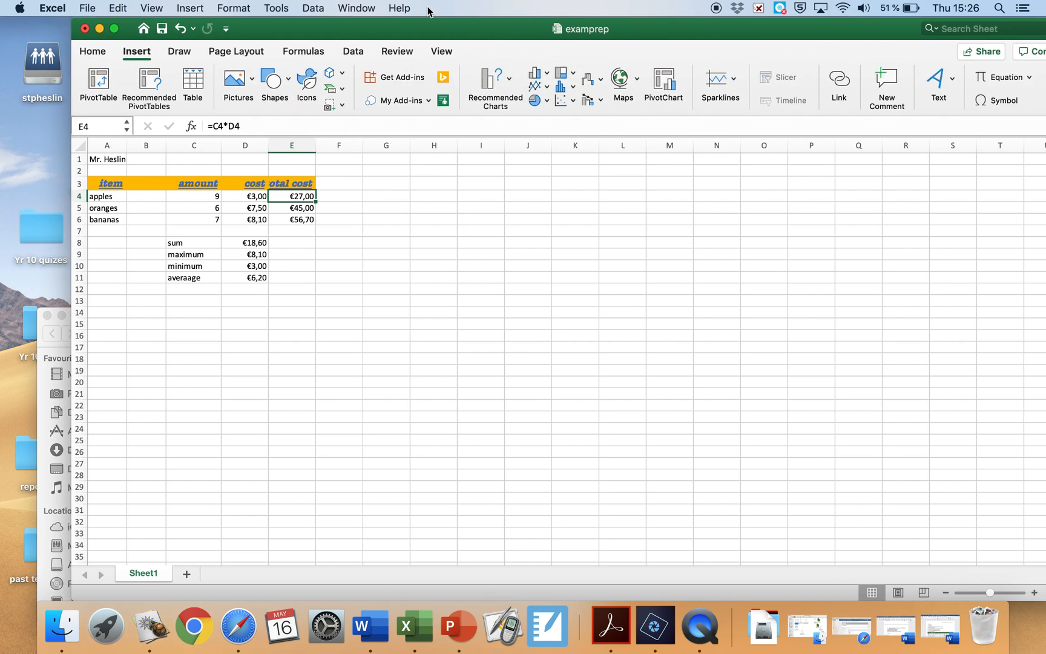
pyautogui.click(138, 57)
pyautogui.click(141, 52)
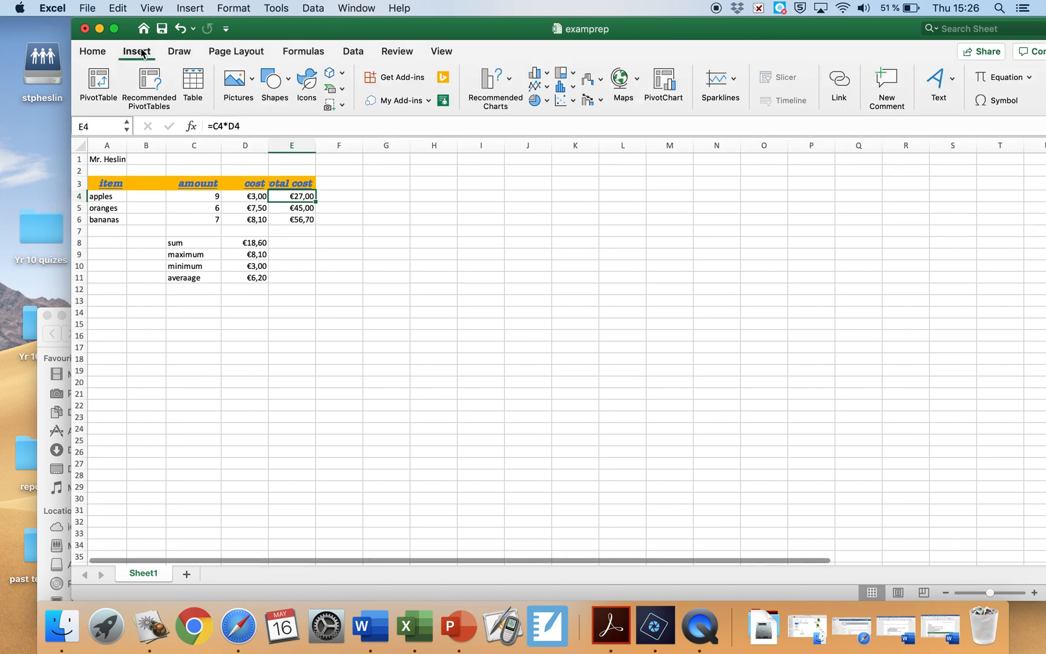
pyautogui.click(939, 83)
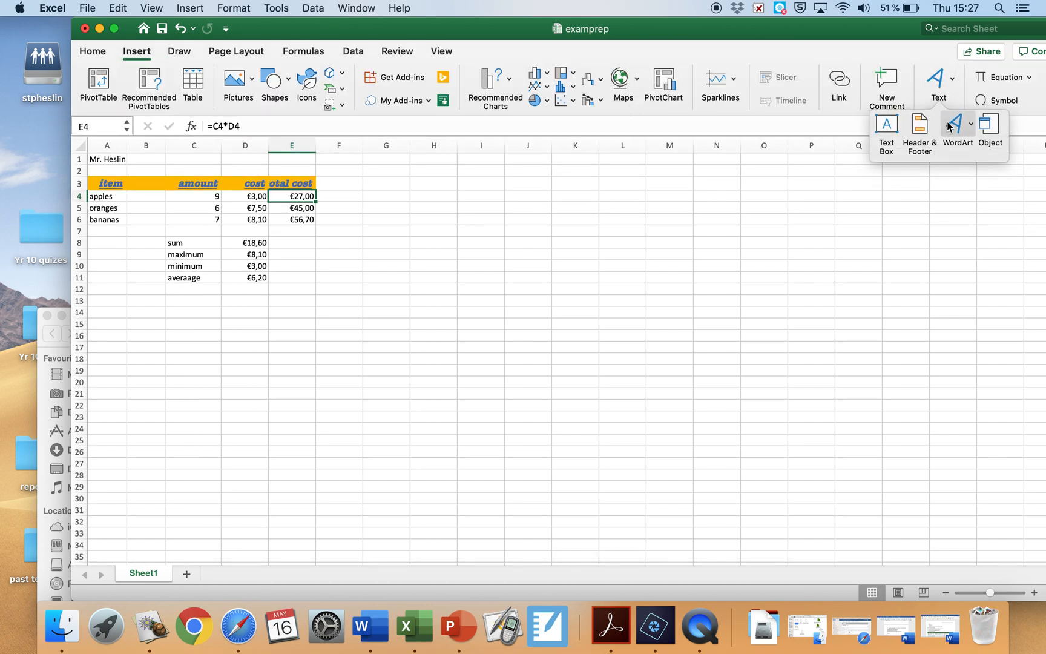
pyautogui.click(919, 128)
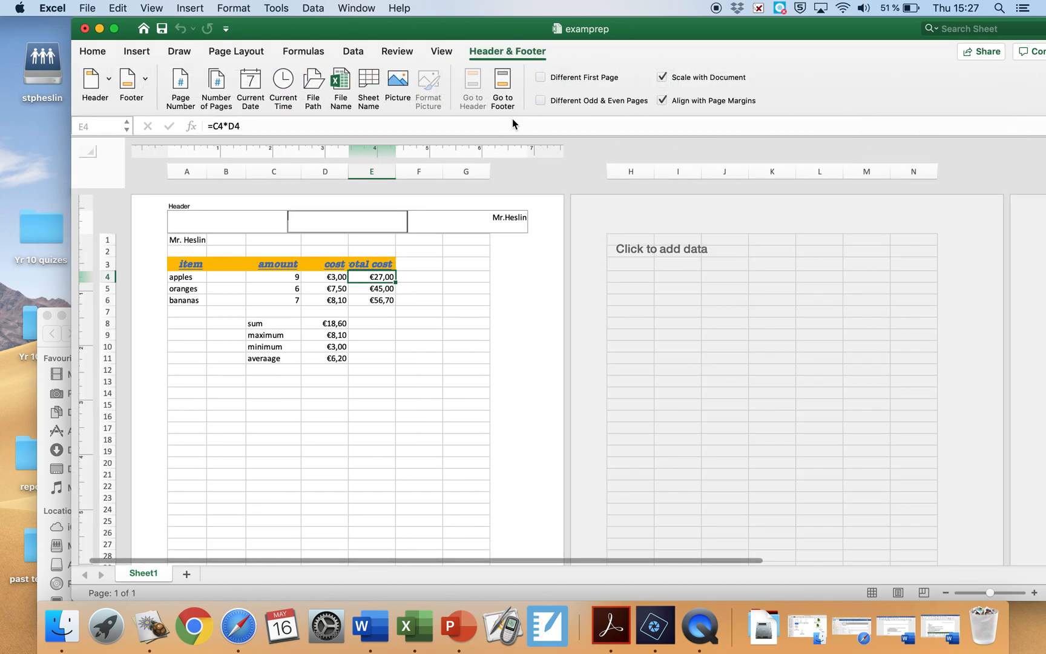
pyautogui.click(504, 91)
pyautogui.click(501, 208)
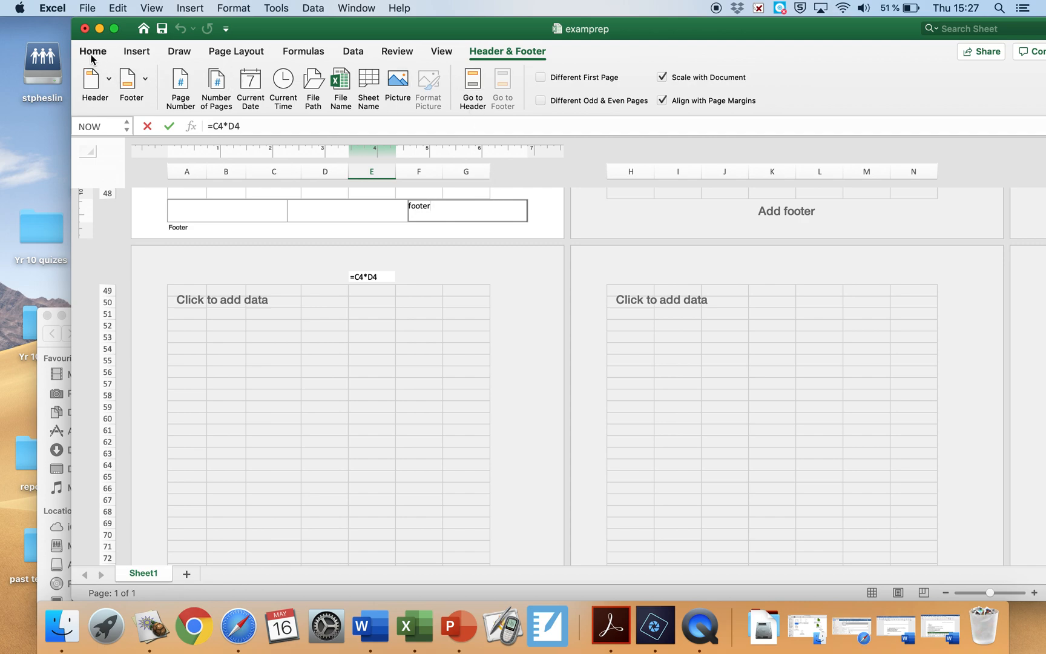
# - Leave footer editing, return the sheet to Normal view and close the examprep workbook
pyautogui.click(444, 56)
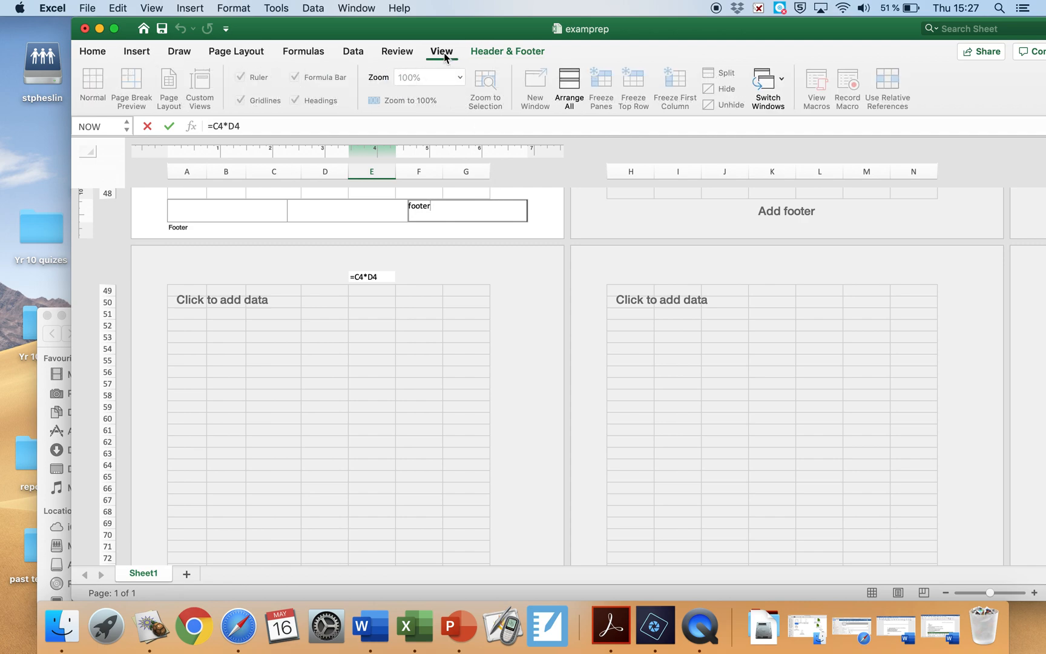
pyautogui.click(471, 292)
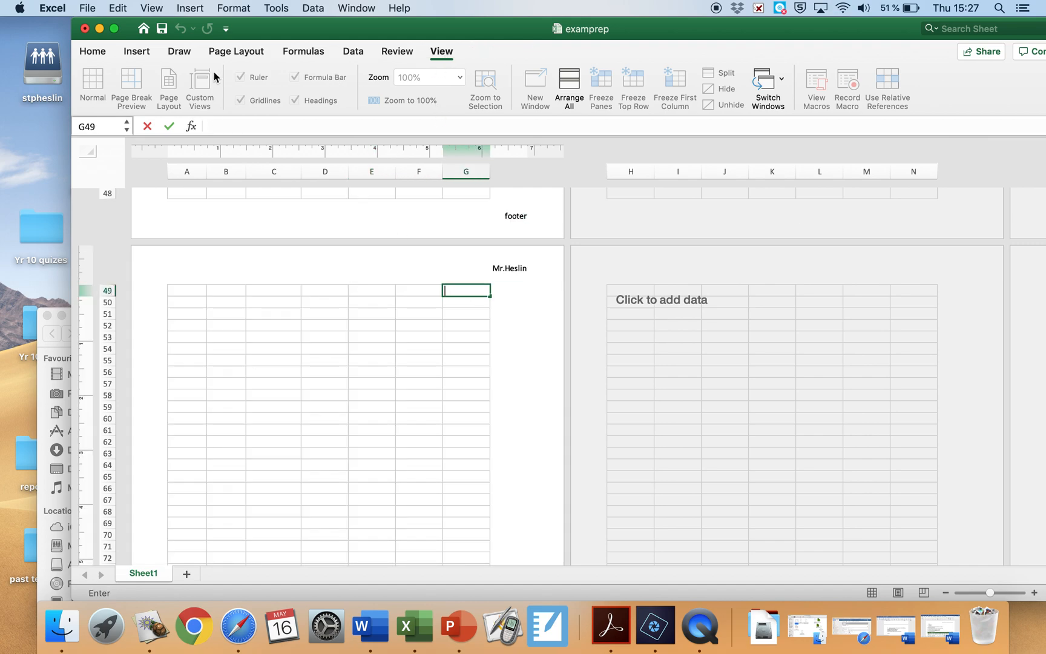
pyautogui.click(227, 371)
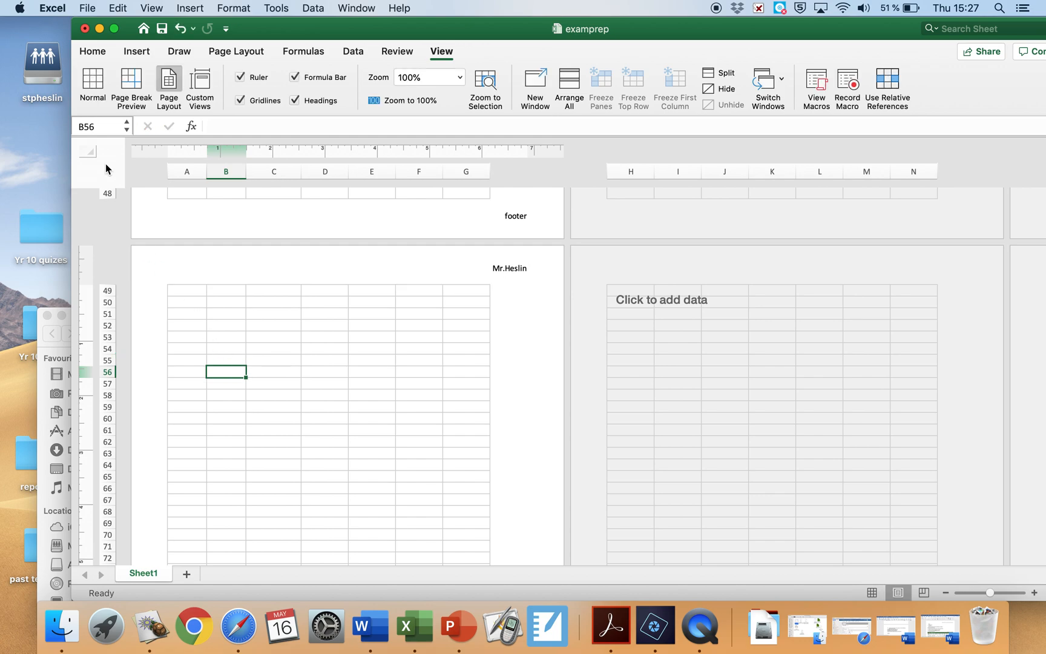
pyautogui.click(92, 84)
pyautogui.scroll(15, 139, 252)
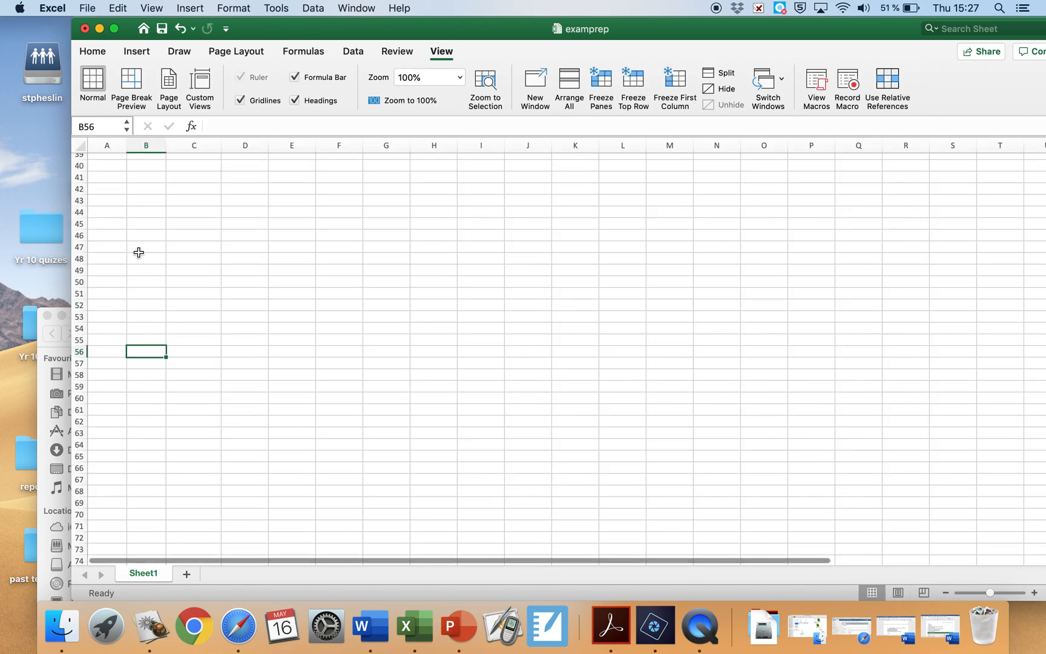
pyautogui.hscroll(-2, 139, 253)
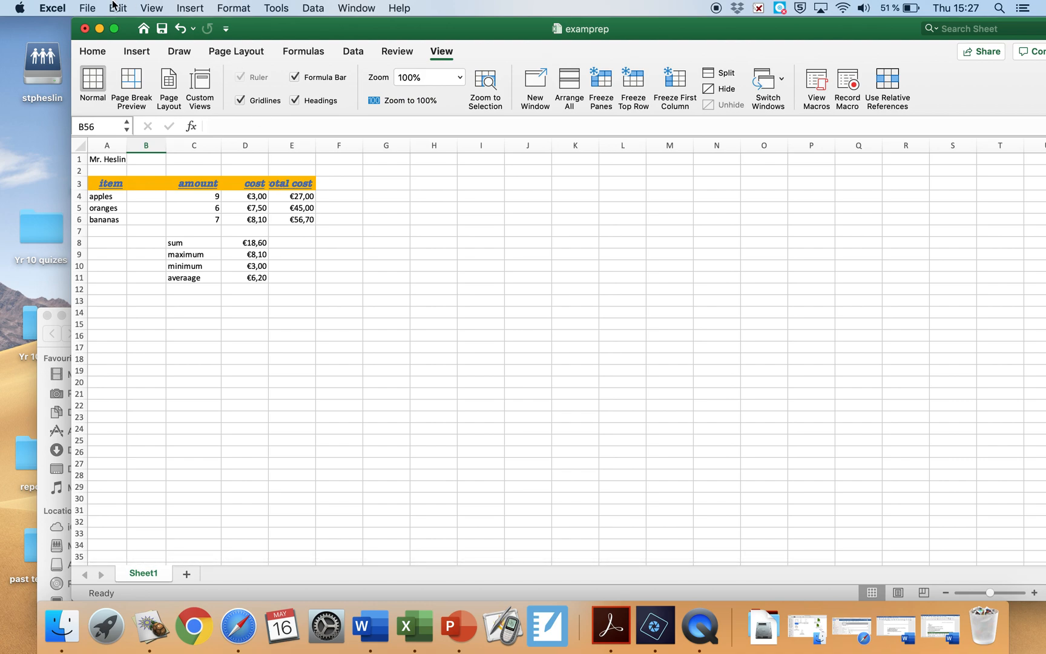
pyautogui.click(85, 29)
pyautogui.click(541, 114)
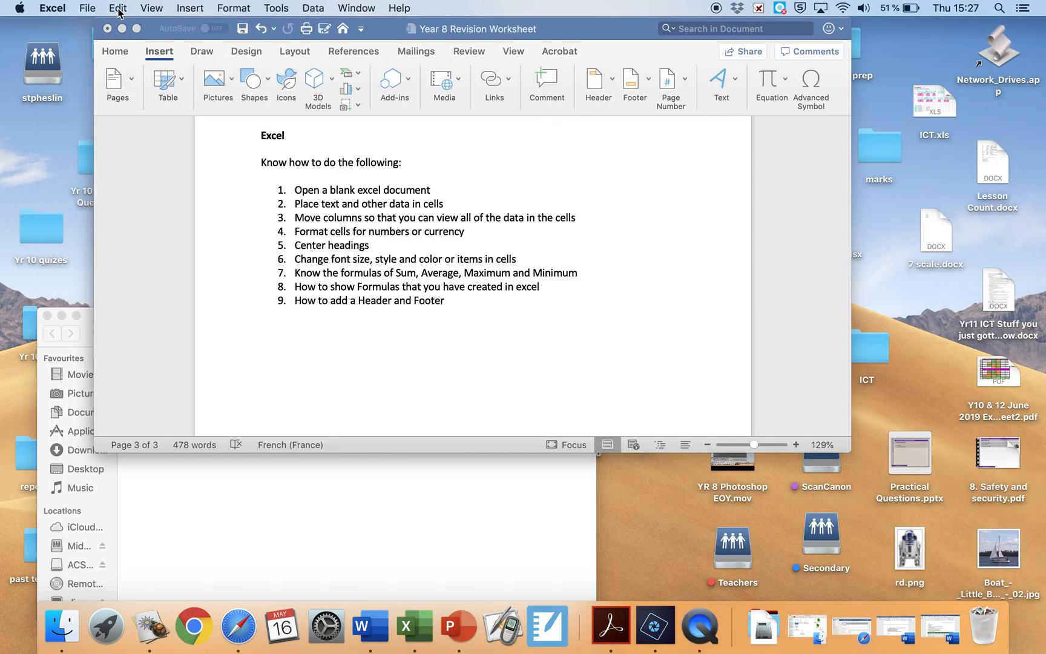
# - Switch to QuickTime Player and quit it while the screen recording is still unsaved
pyautogui.click(707, 647)
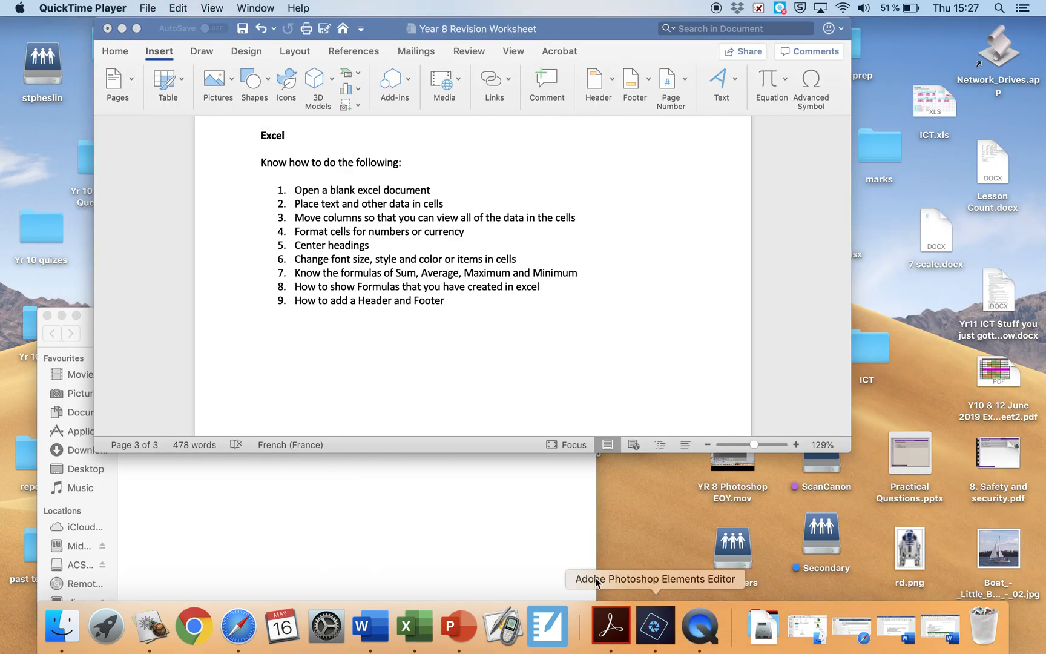
pyautogui.click(145, 8)
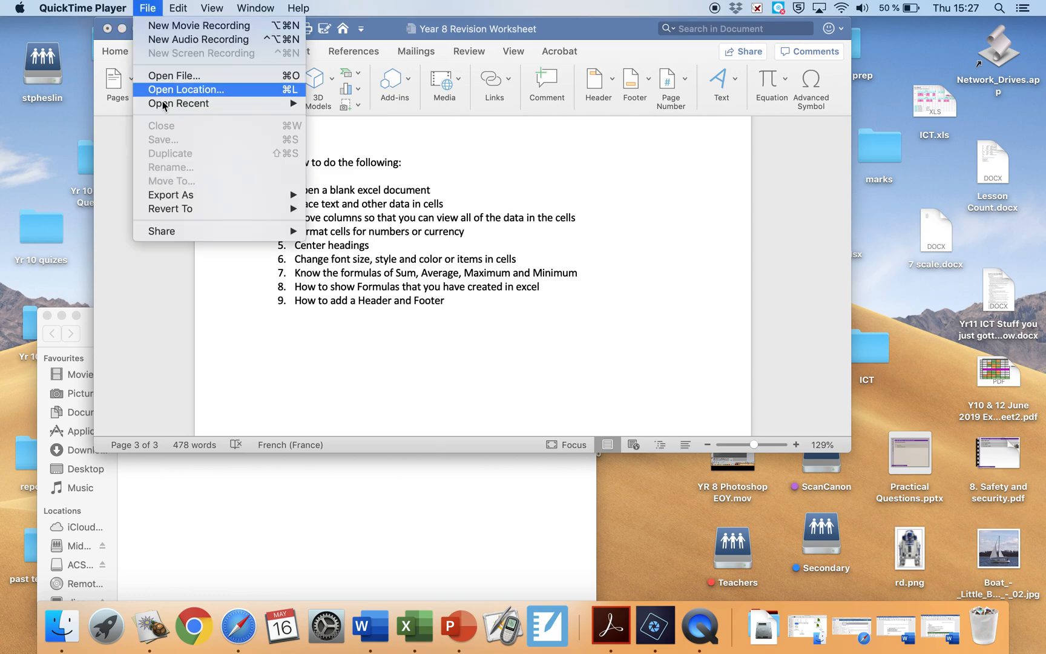
pyautogui.moveTo(82, 7)
pyautogui.click(100, 120)
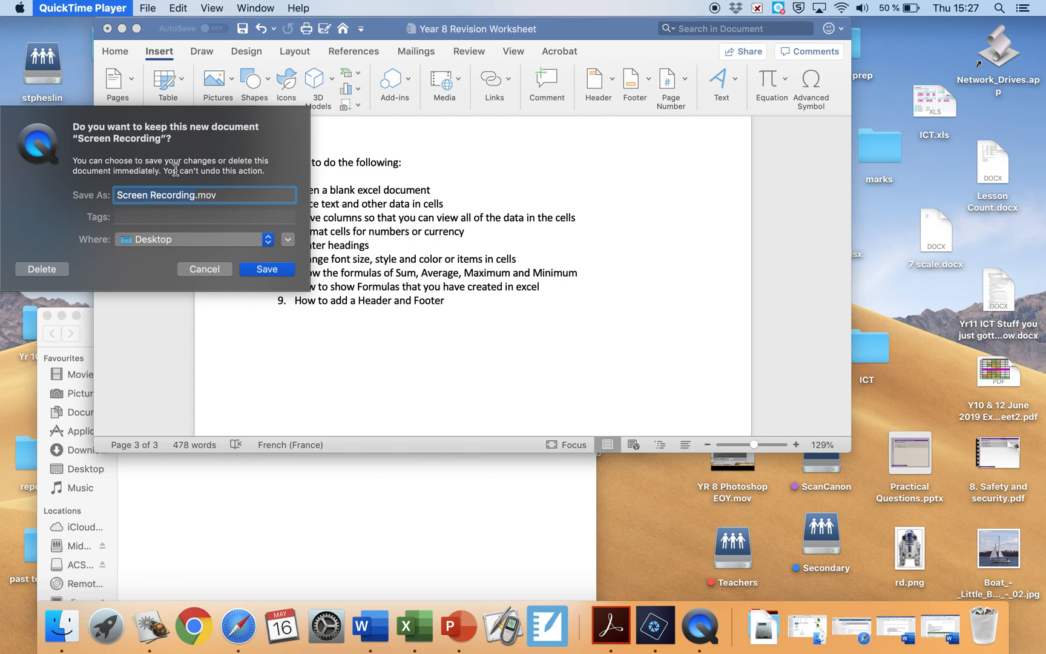
# - Name the screen recording "Yr 8 Excel EOY" for saving as a .mov file on the Desktop
pyautogui.write('Yr ')
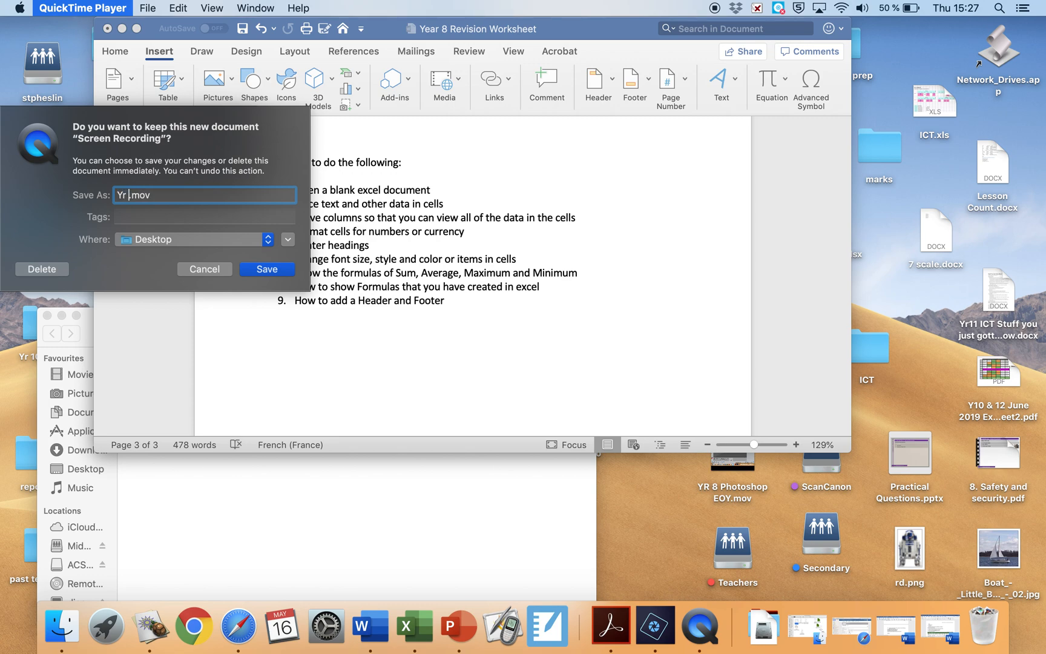
pyautogui.write('8')
pyautogui.write(' Excxze')
pyautogui.press('BackSpace')
pyautogui.press('BackSpace')
pyautogui.press('BackSpace')
pyautogui.write('zk')
pyautogui.press('BackSpace')
pyautogui.press('BackSpace')
pyautogui.write('el EOY')
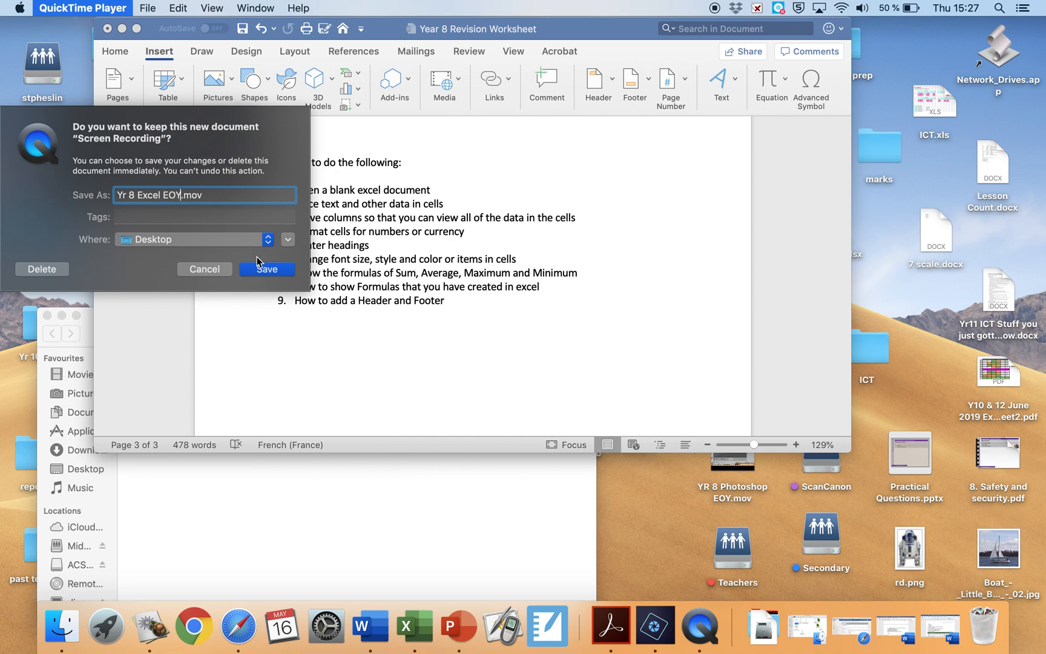